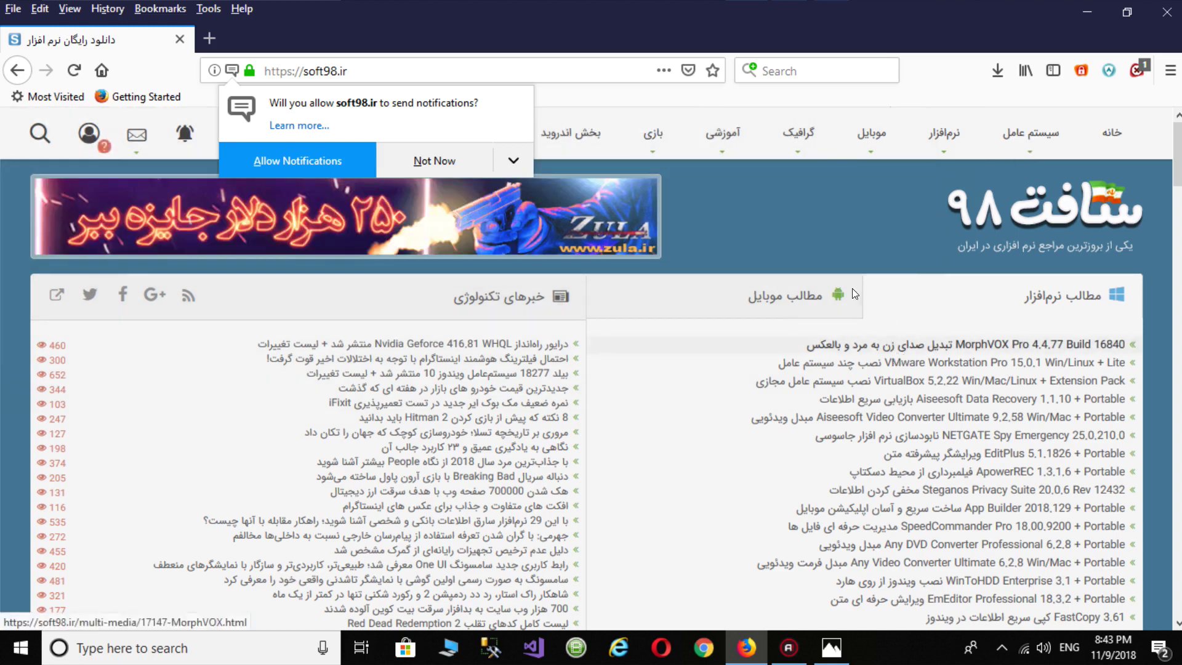
# - Dismiss the notification request, open soft98.ir's virtualization category under operating systems and find the VMware Workstation Pro 15.0.1 post
pyautogui.press('Escape')
pyautogui.moveTo(988, 150)
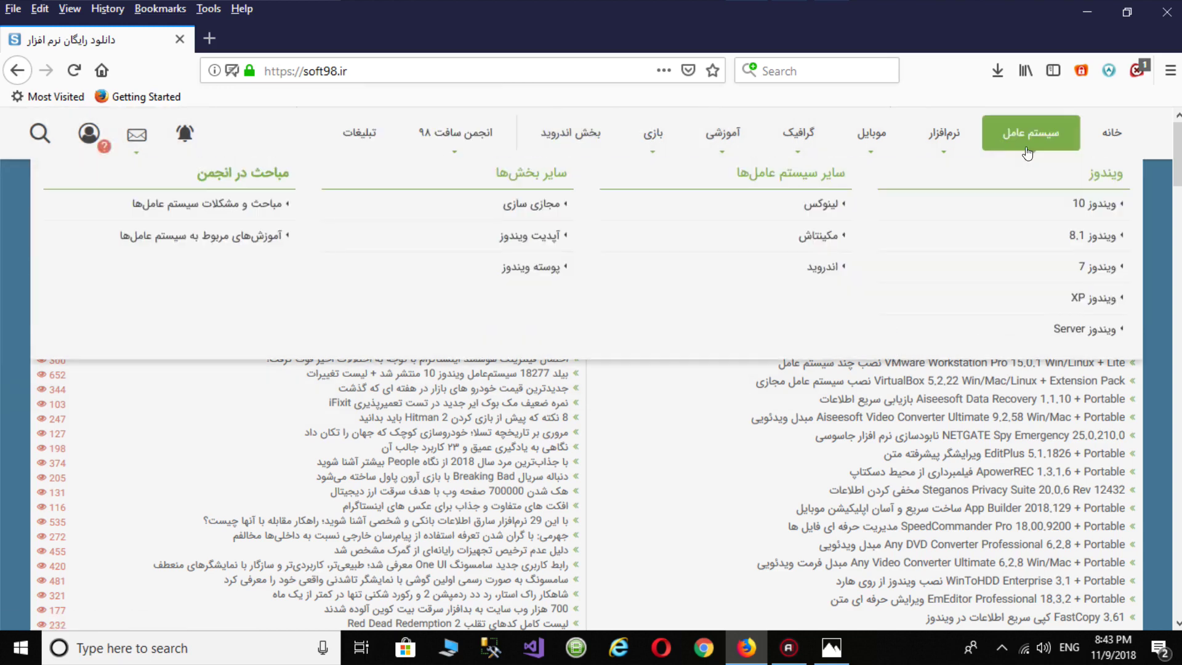
pyautogui.click(509, 210)
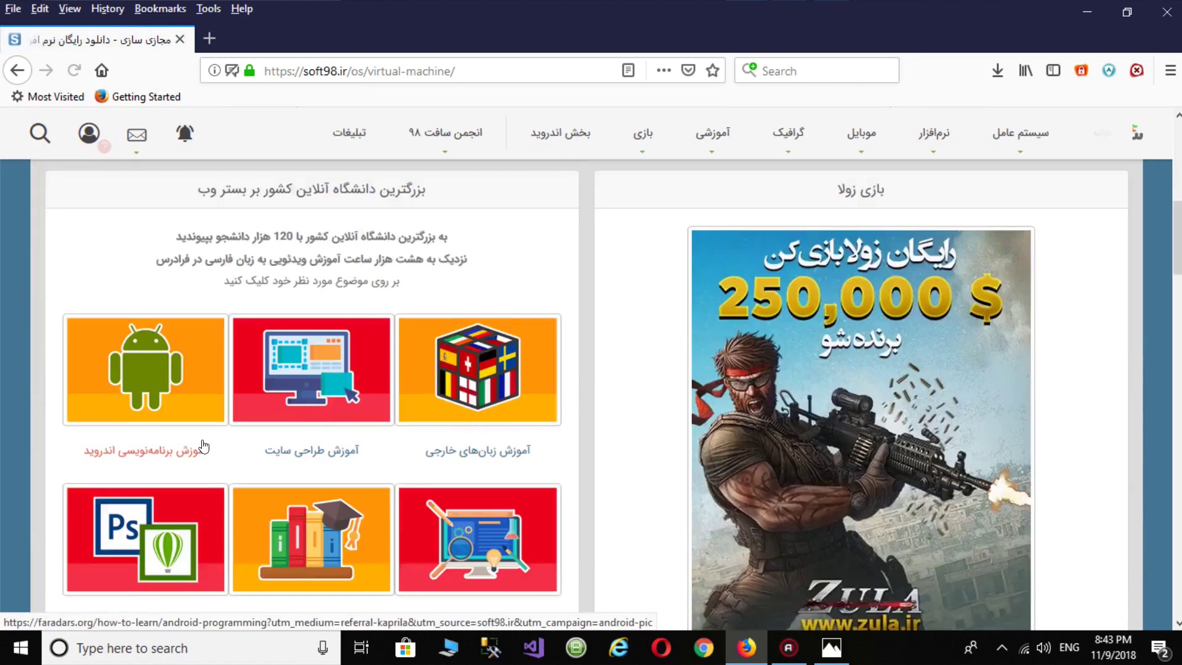
pyautogui.scroll(-10, 205, 446)
pyautogui.scroll(2, 203, 440)
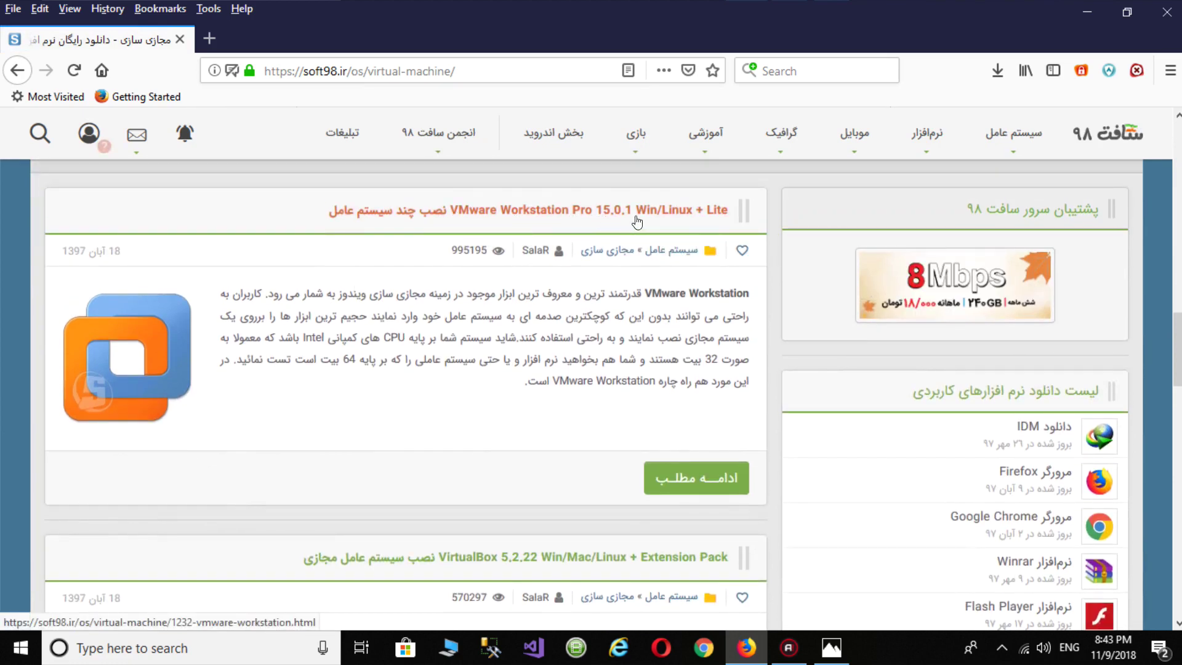
# - Open the full VMware Workstation Pro 15.0.1 post, examine its download list and decline the site's notifications
pyautogui.click(697, 458)
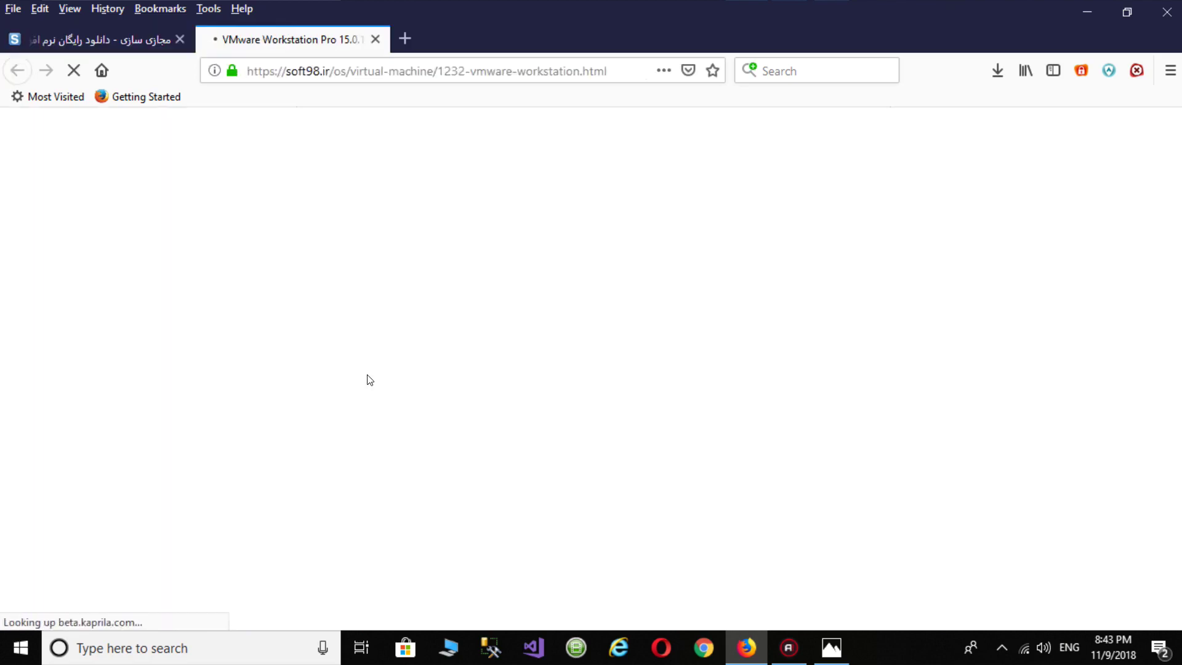
pyautogui.scroll(-6, 467, 421)
pyautogui.scroll(-15, 468, 421)
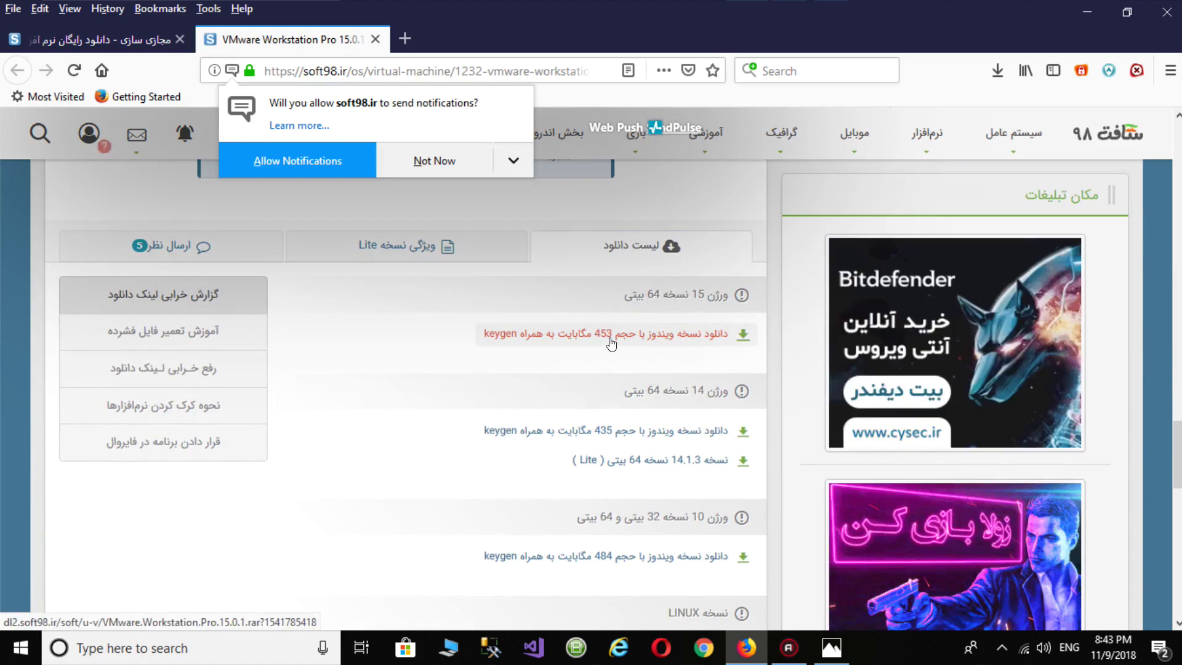
pyautogui.click(504, 349)
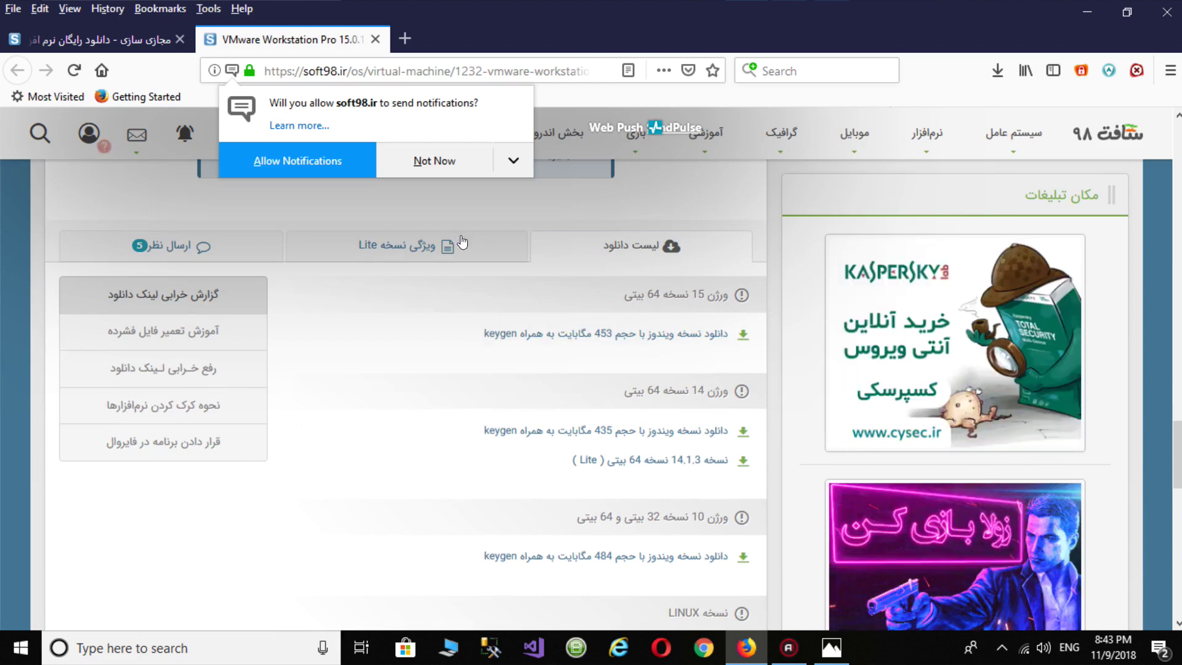
pyautogui.click(433, 155)
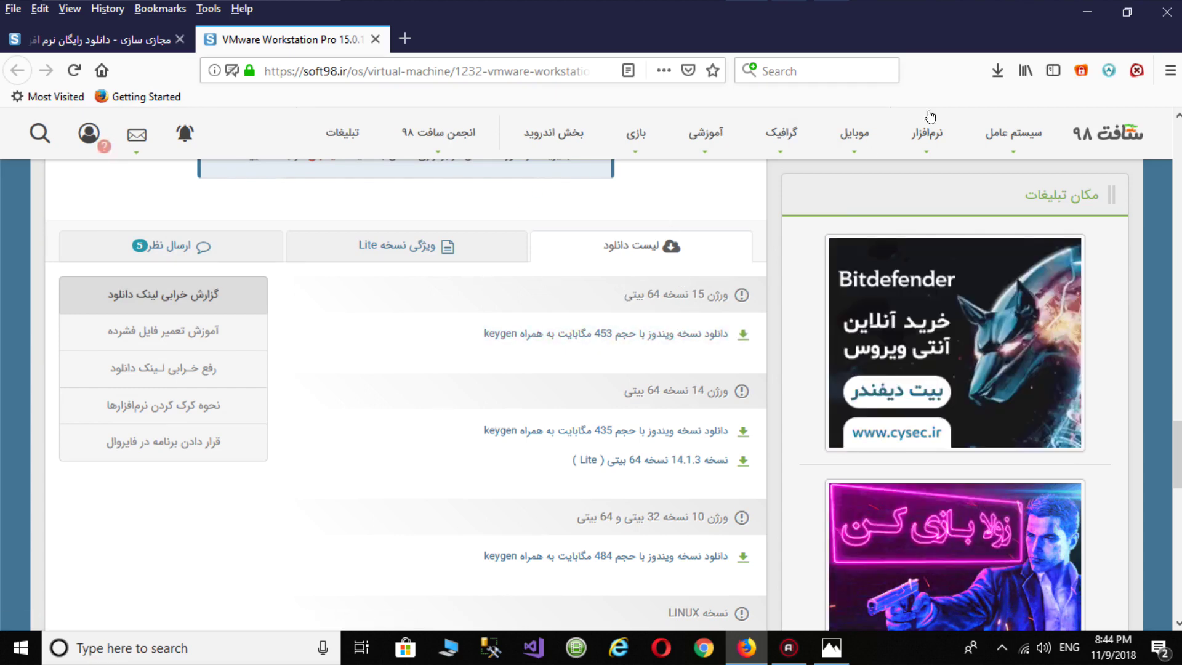
# - Minimize the browser and open the VMware.Workstation.Pro.15.0.0.Fix folder on the desktop
pyautogui.click(1084, 6)
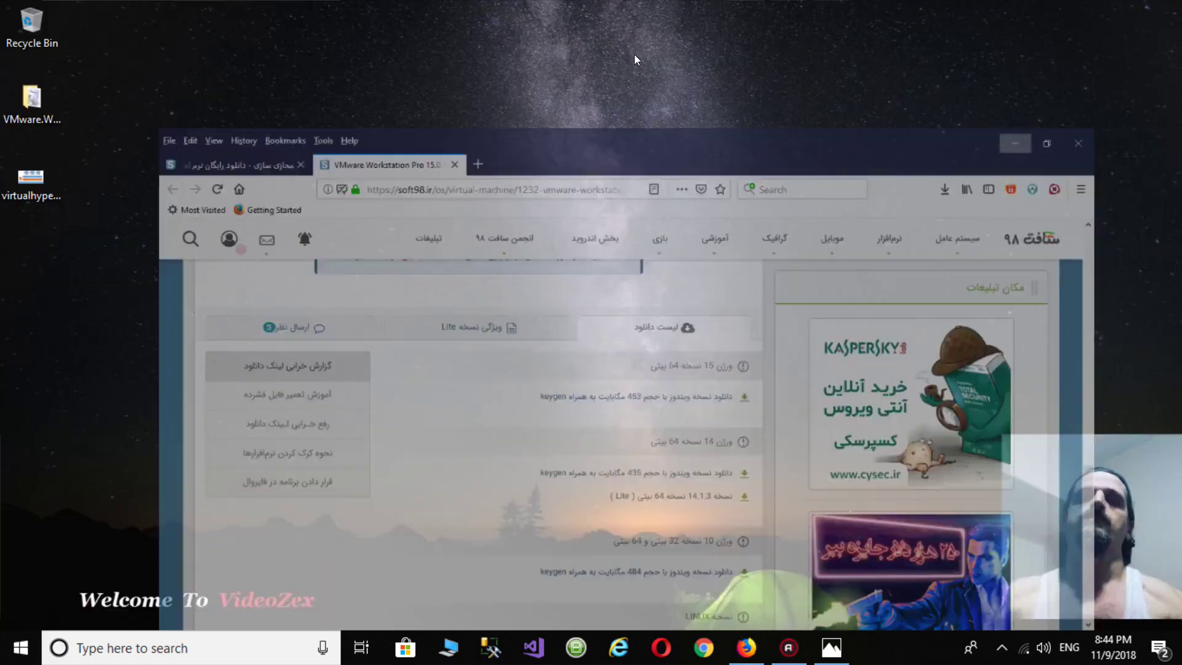
pyautogui.click(29, 103)
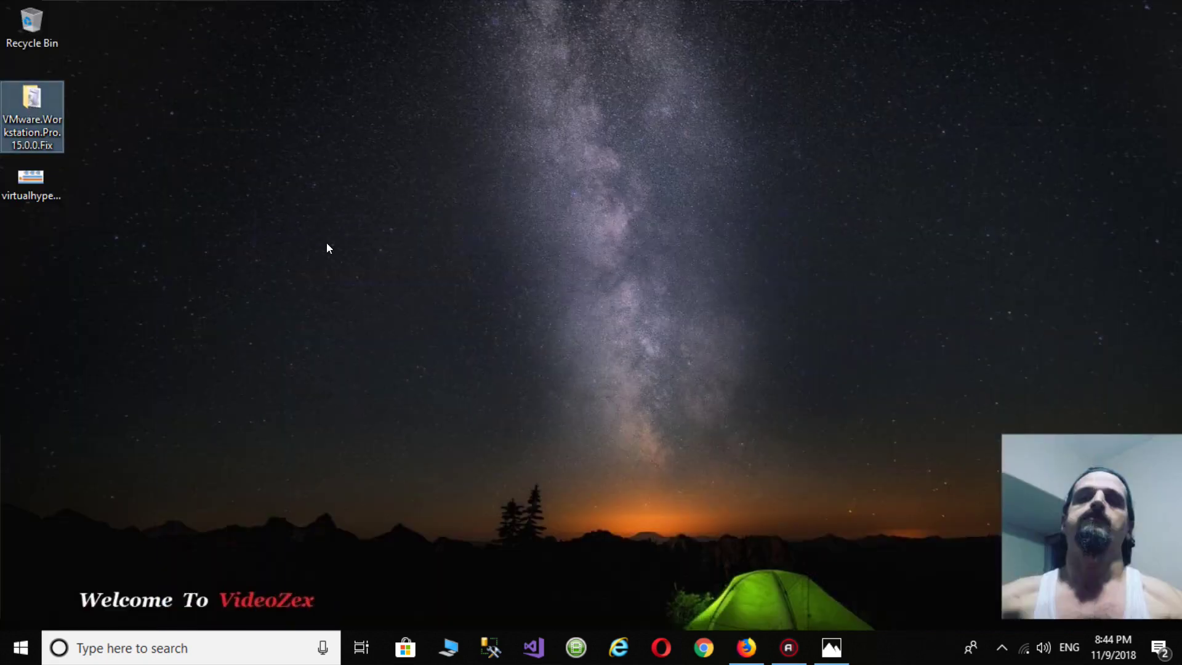
pyautogui.click(746, 647)
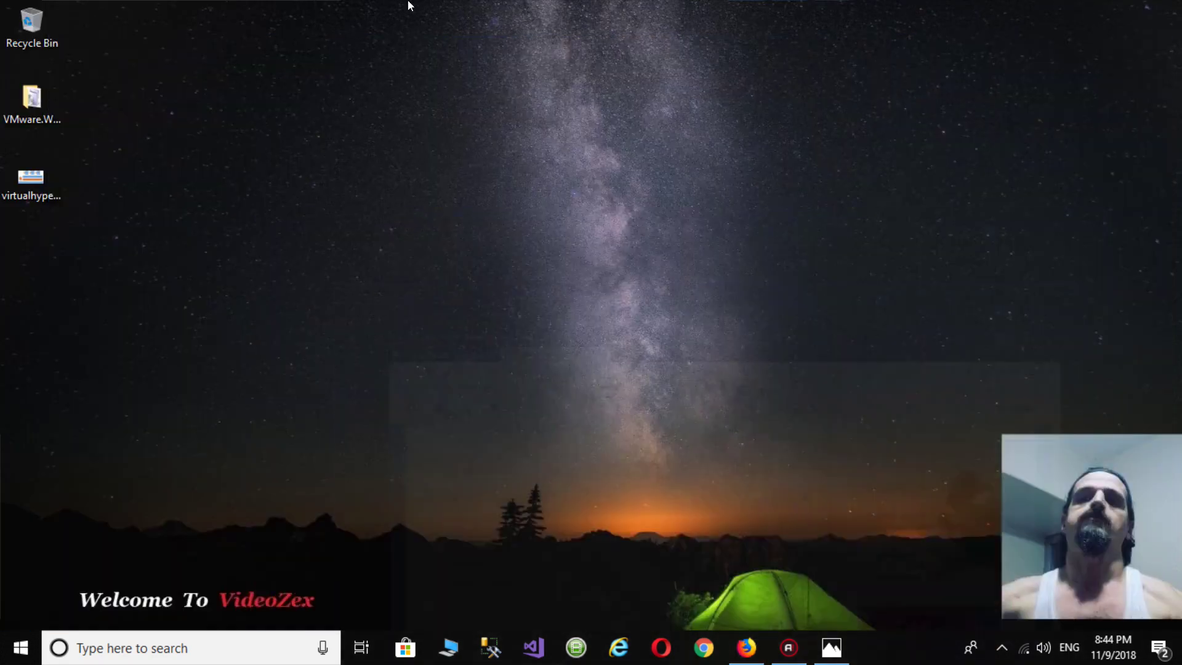
pyautogui.click(18, 102)
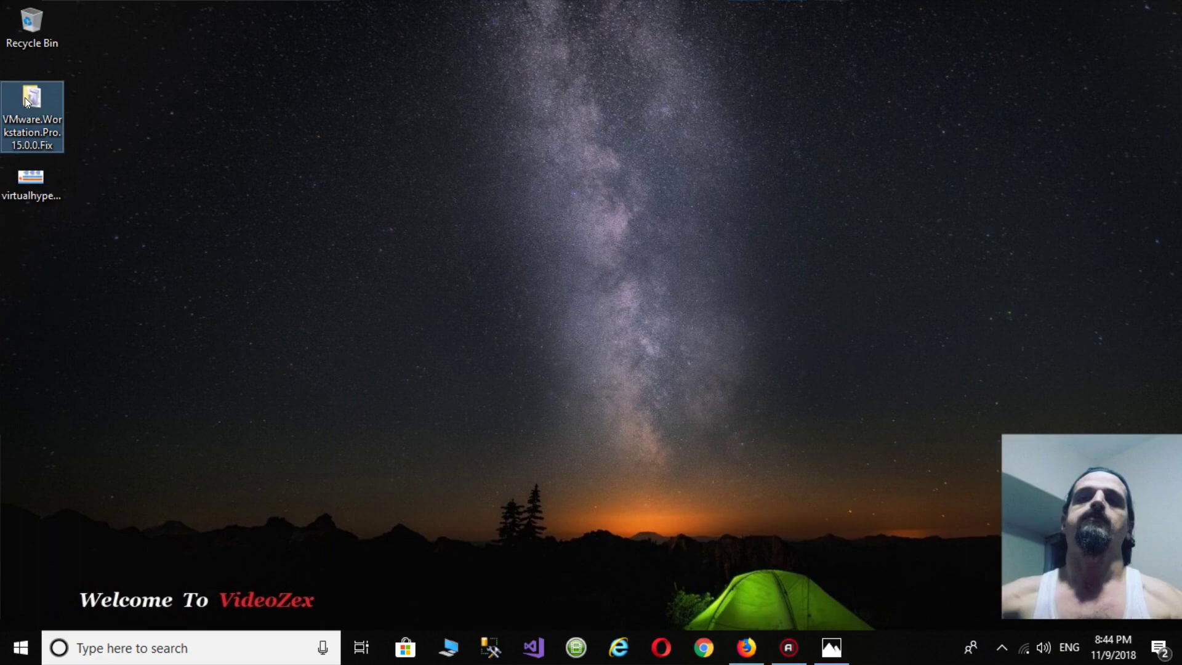
pyautogui.click(147, 338)
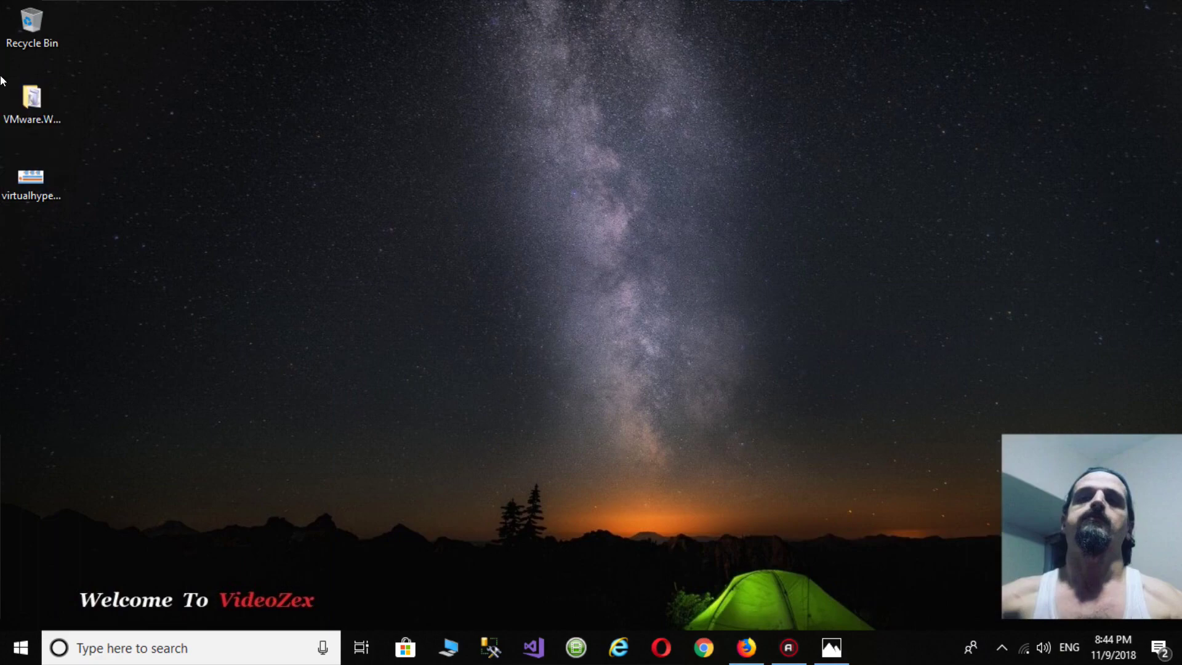
pyautogui.doubleClick(31, 99)
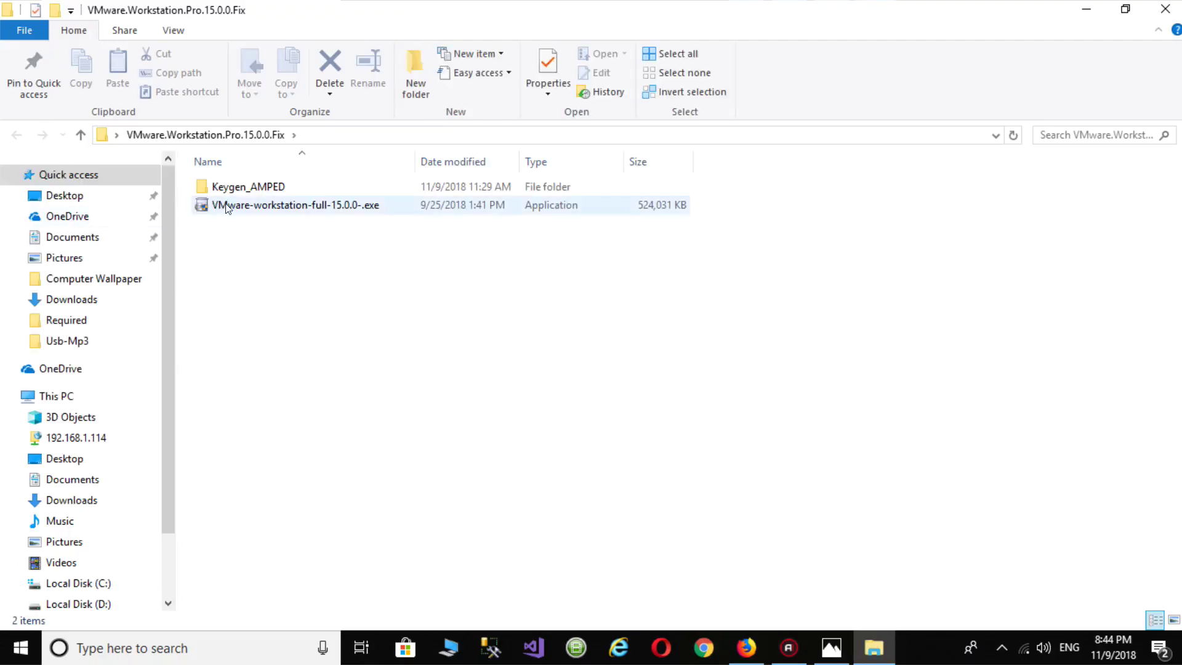
# - Run the VMware-workstation-full-15.0.0-.exe installer, approve the elevation prompt and put the folder window away
pyautogui.click(289, 205)
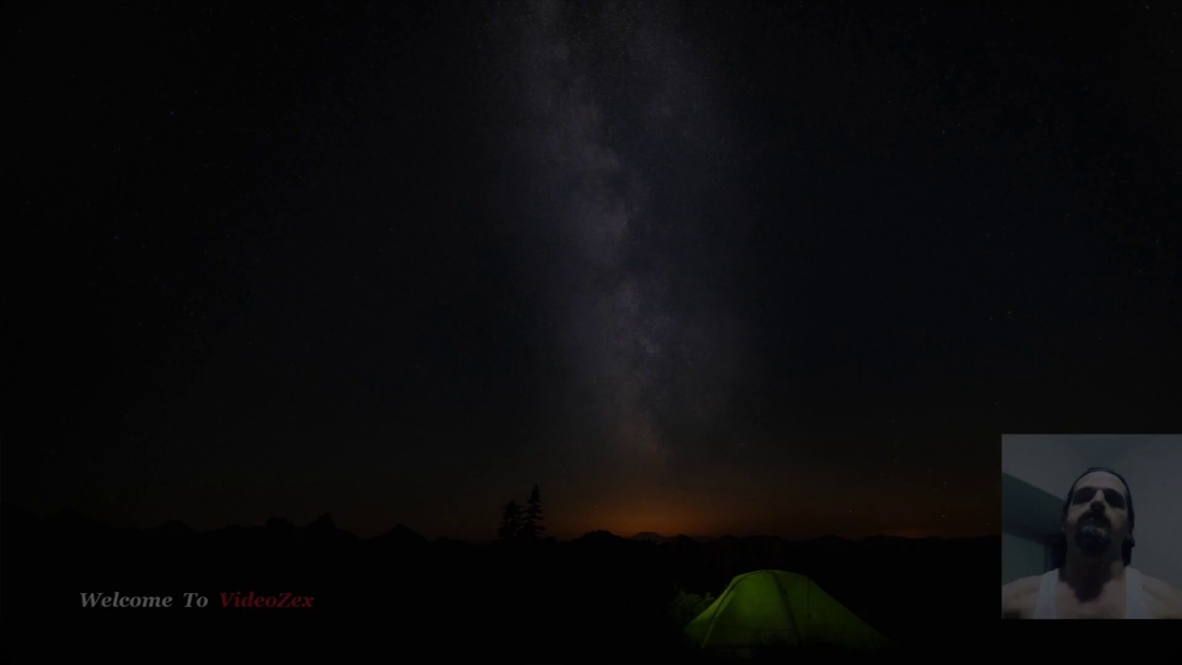
pyautogui.click(474, 441)
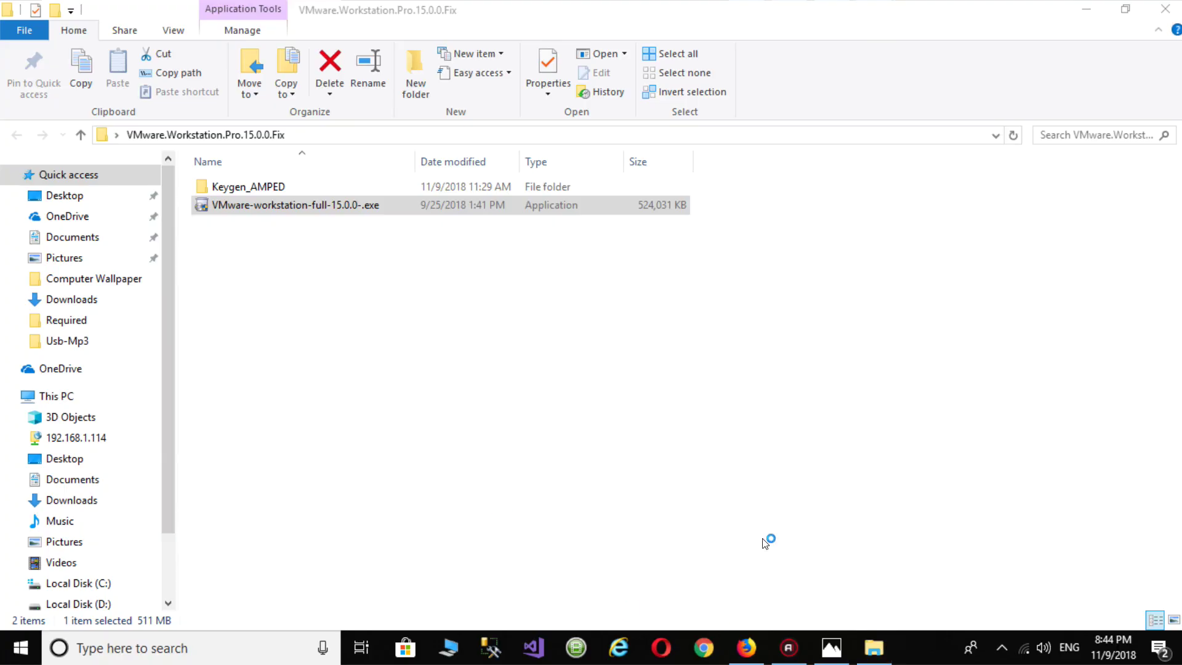
pyautogui.click(873, 647)
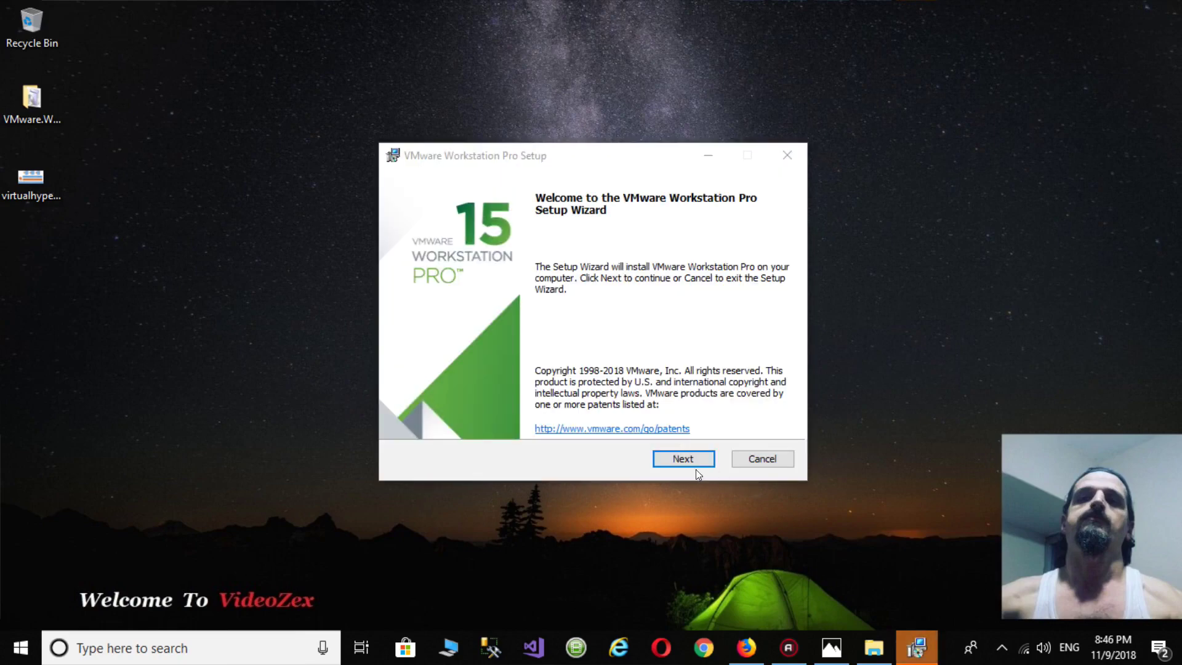
# - Proceed past the setup wizard's welcome page and accept the terms of the VMware End User License Agreement
pyautogui.click(681, 457)
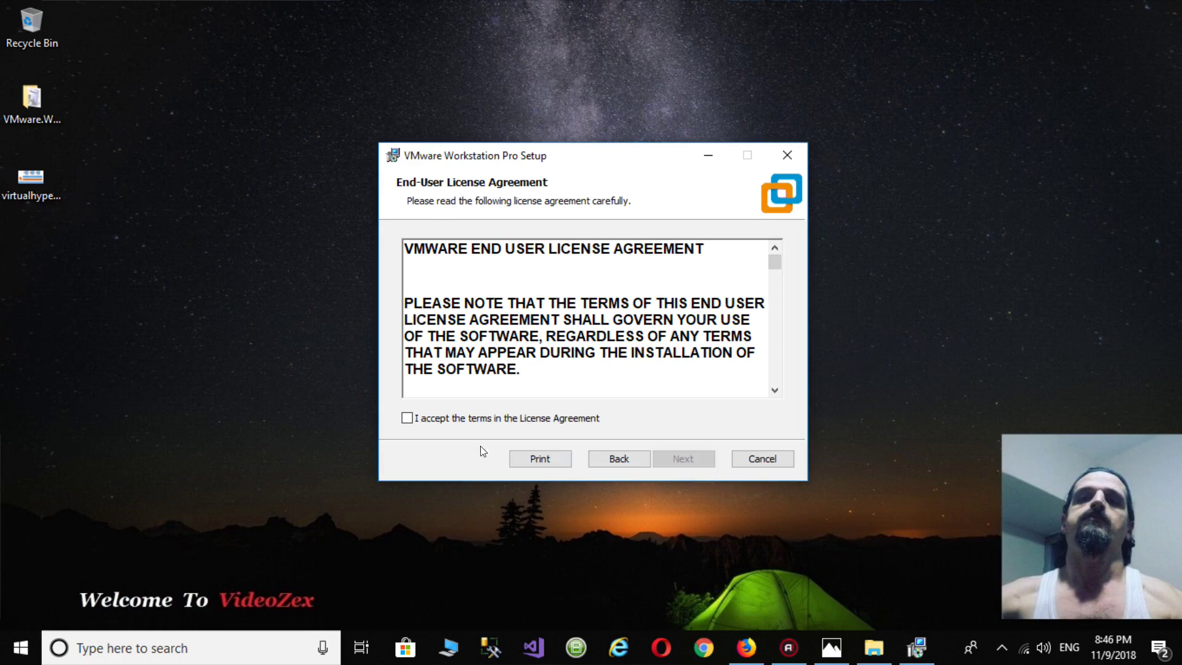
pyautogui.click(406, 418)
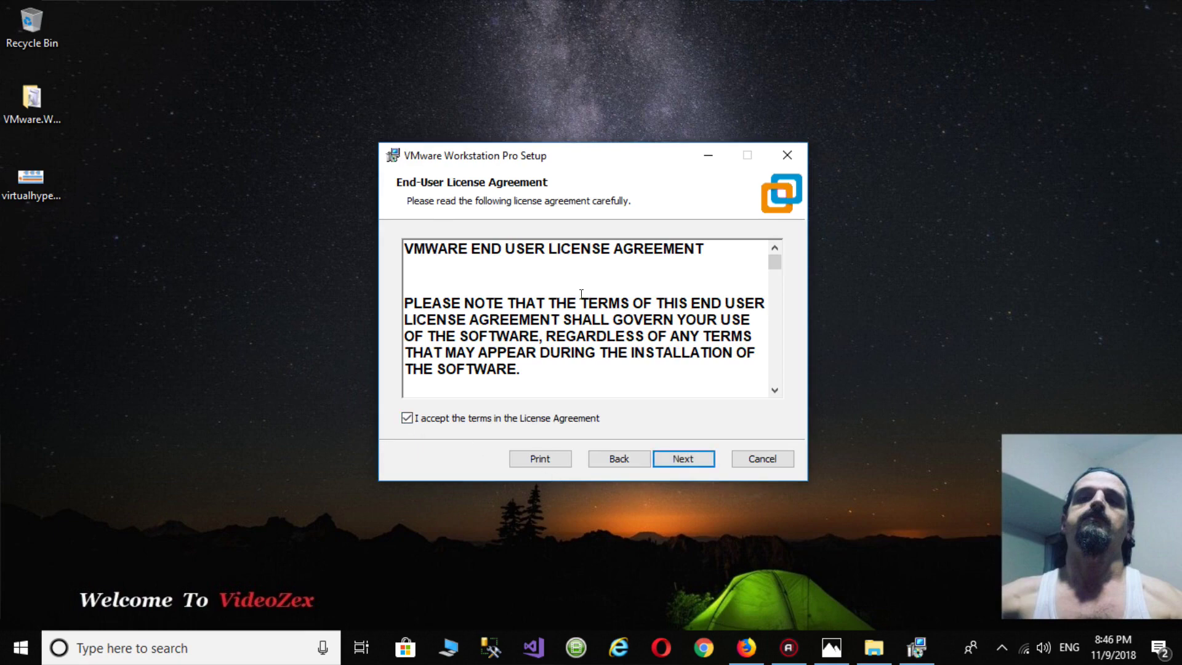
pyautogui.moveTo(773, 264)
pyautogui.mouseDown()
pyautogui.moveTo(774, 392)
pyautogui.moveTo(773, 257)
pyautogui.mouseUp()
pyautogui.click(691, 463)
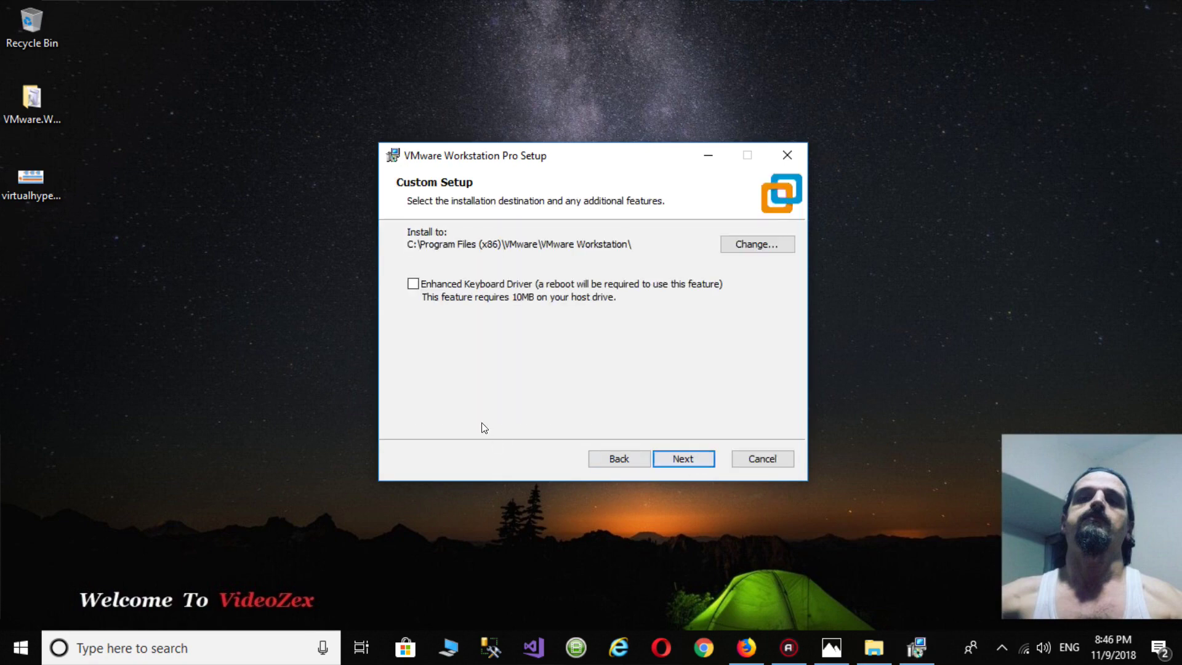
# - Change the installation destination to D:\Program Files\VMware\VMware Workstation\
pyautogui.click(748, 247)
pyautogui.moveTo(507, 153); pyautogui.dragTo(527, 129)
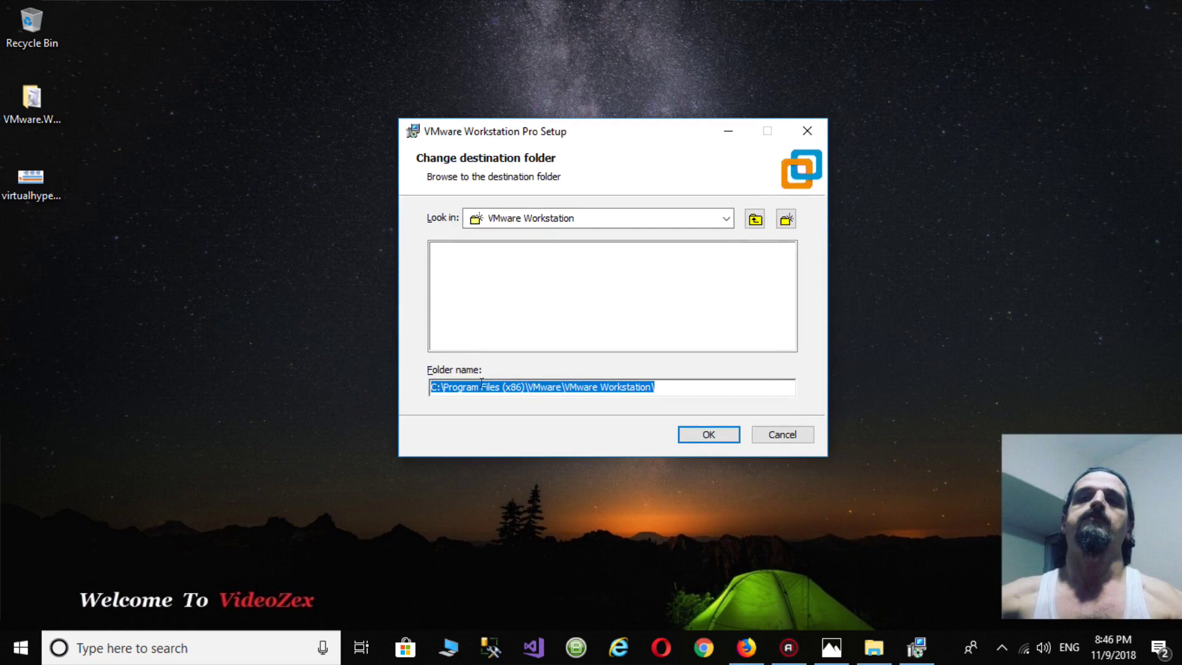
pyautogui.moveTo(438, 387); pyautogui.dragTo(423, 386)
pyautogui.write('d')
pyautogui.click(522, 385)
pyautogui.press('BackSpace')
pyautogui.press('BackSpace')
pyautogui.press('BackSpace')
pyautogui.press('BackSpace')
pyautogui.press('BackSpace')
pyautogui.press('BackSpace')
pyautogui.click(700, 433)
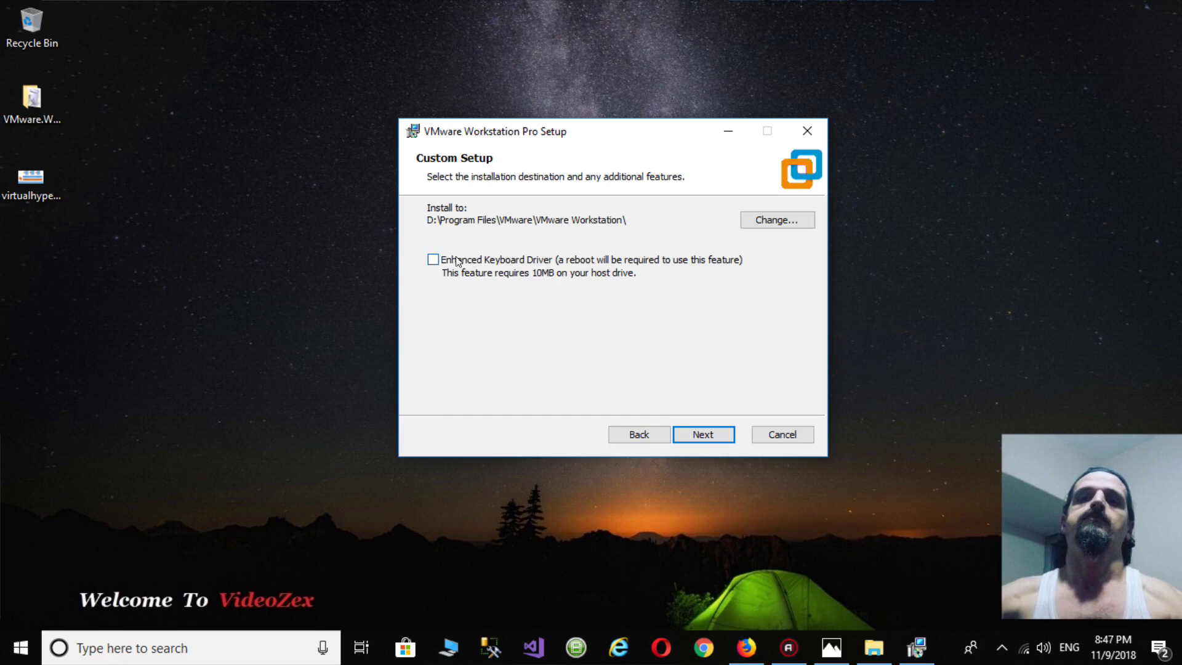
# - Select the Enhanced Keyboard Driver and opt out of startup update checks and the VMware Customer Experience Improvement Program
pyautogui.click(433, 260)
pyautogui.click(432, 232)
pyautogui.click(433, 284)
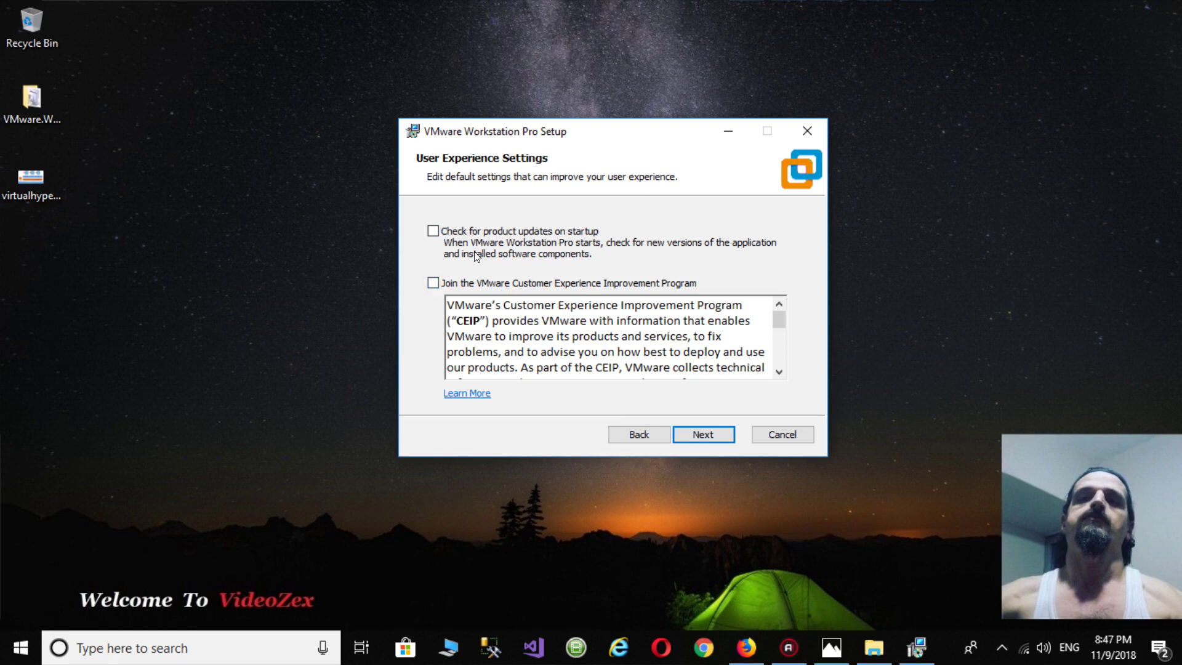
pyautogui.click(702, 435)
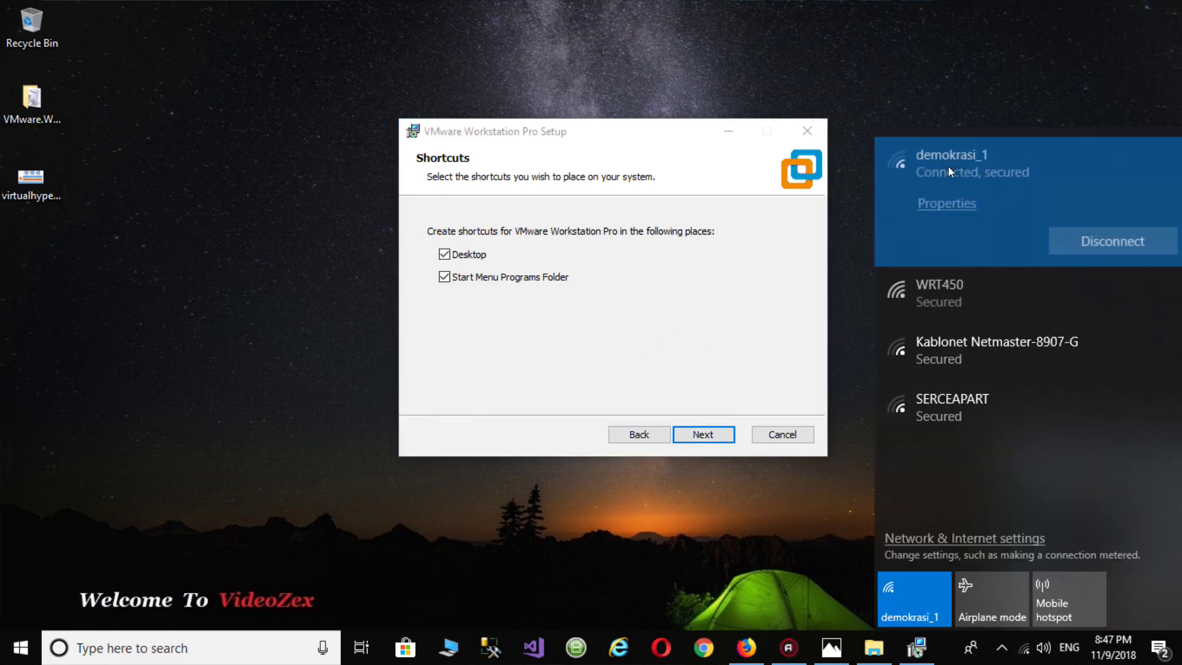
# - Disconnect the computer from Wi-Fi and start the installation, keeping both the Desktop and Start Menu Programs Folder shortcuts
pyautogui.click(1096, 251)
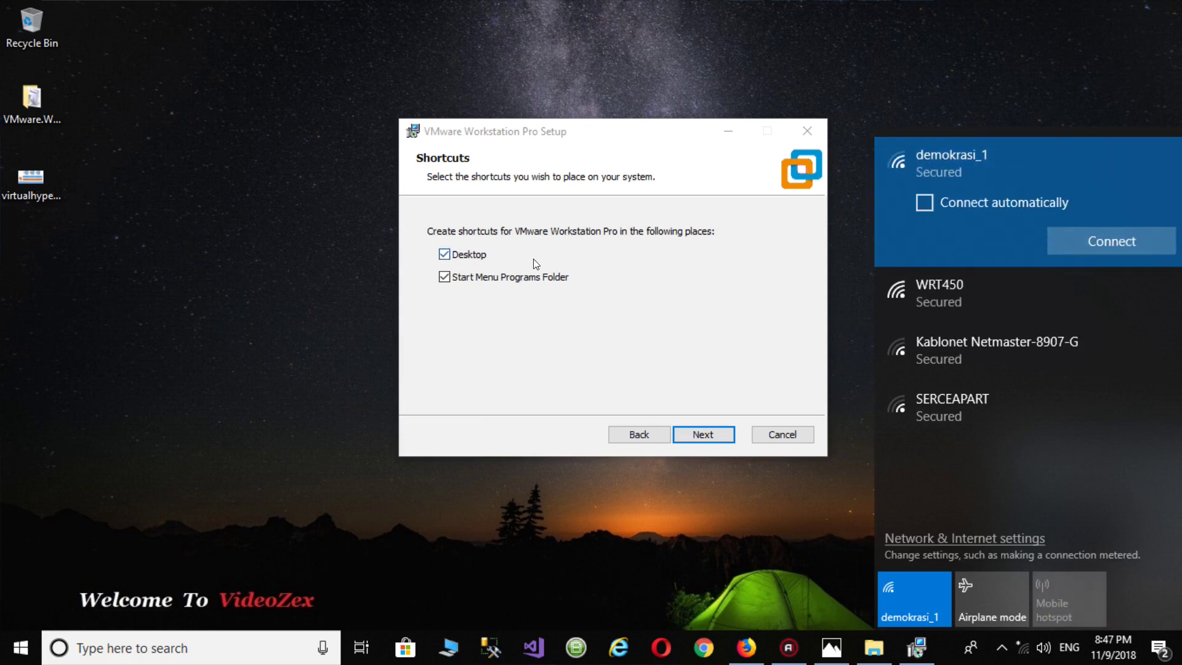
pyautogui.click(705, 435)
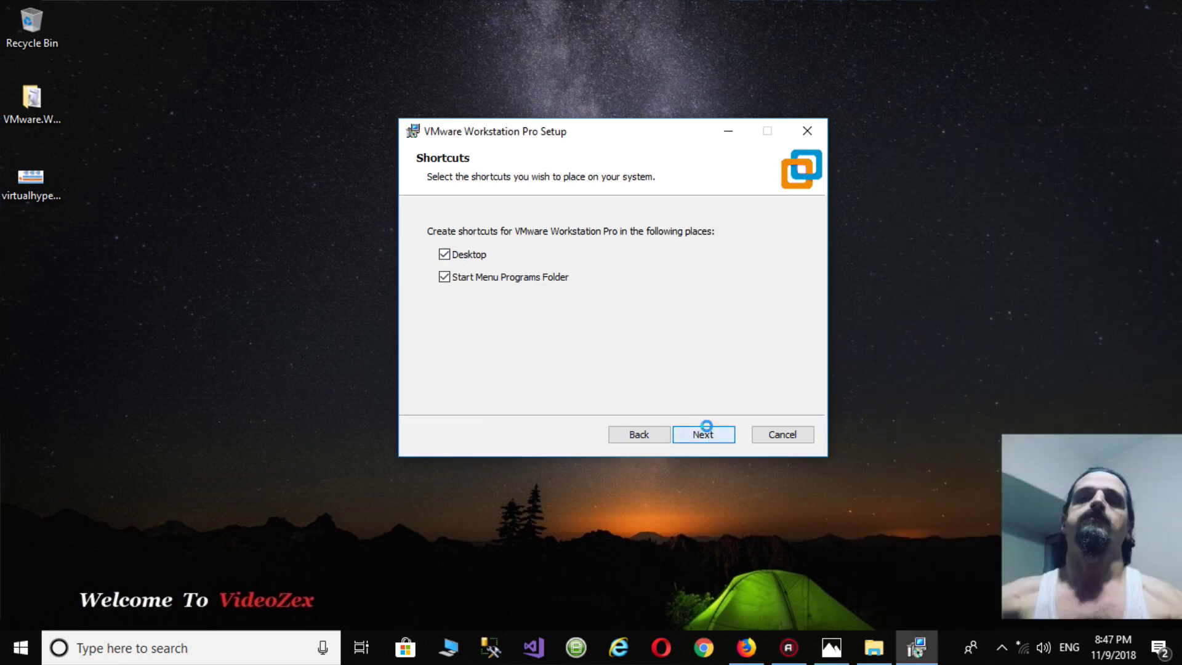
pyautogui.click(705, 435)
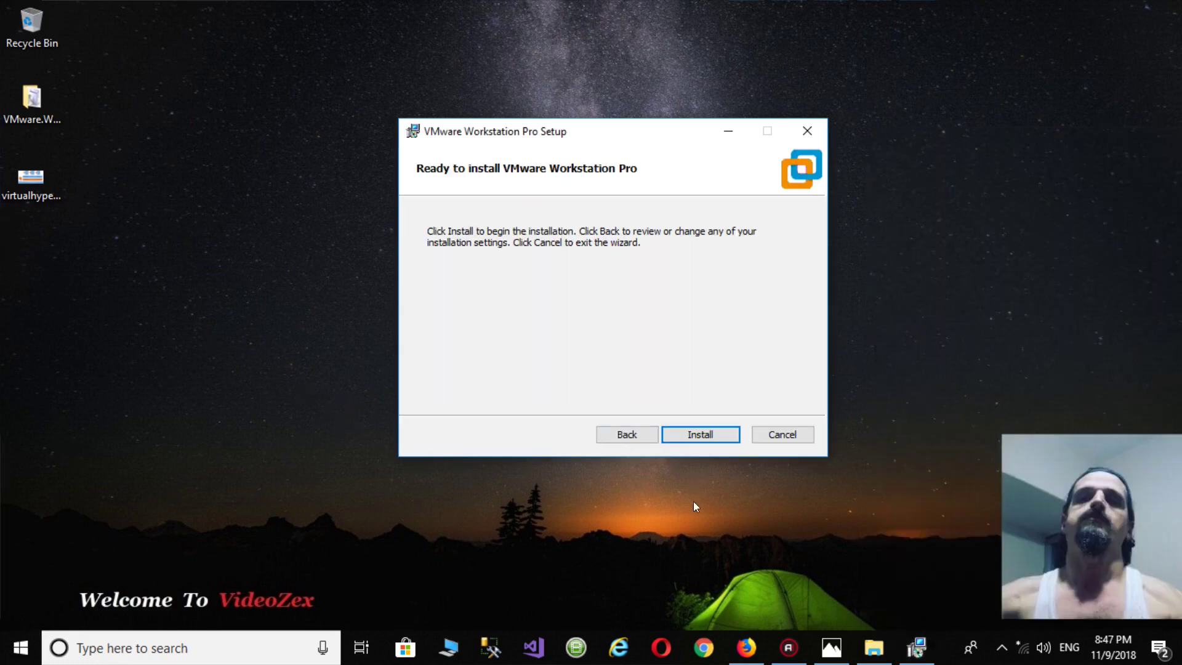
pyautogui.click(699, 434)
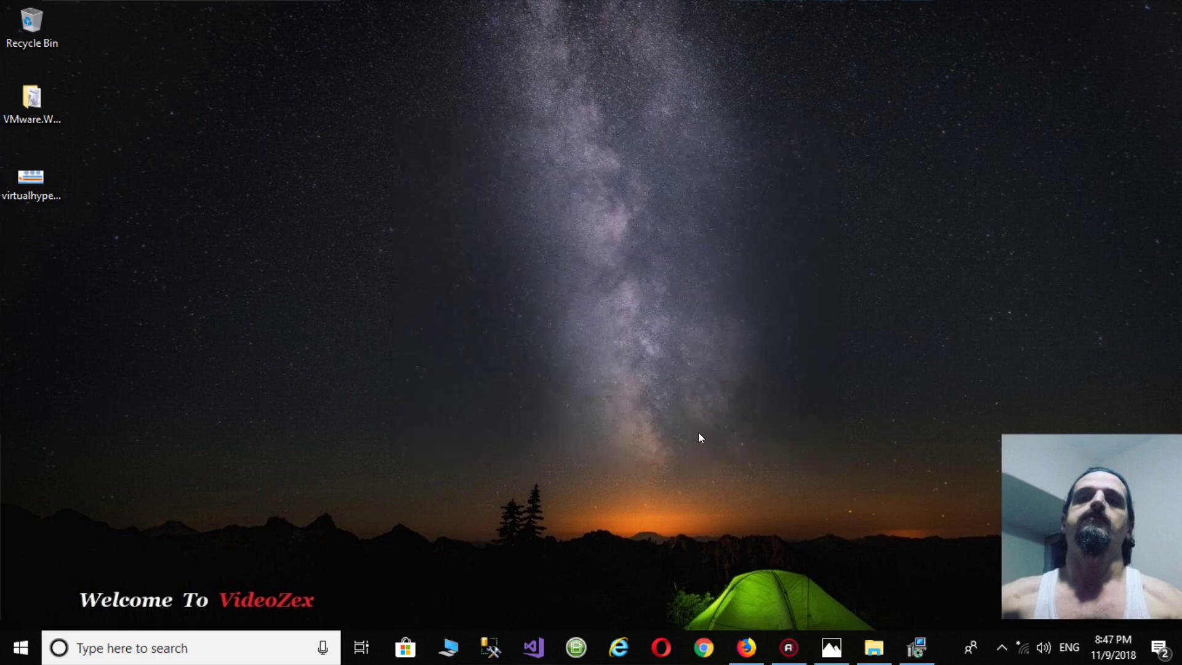
pyautogui.click(945, 635)
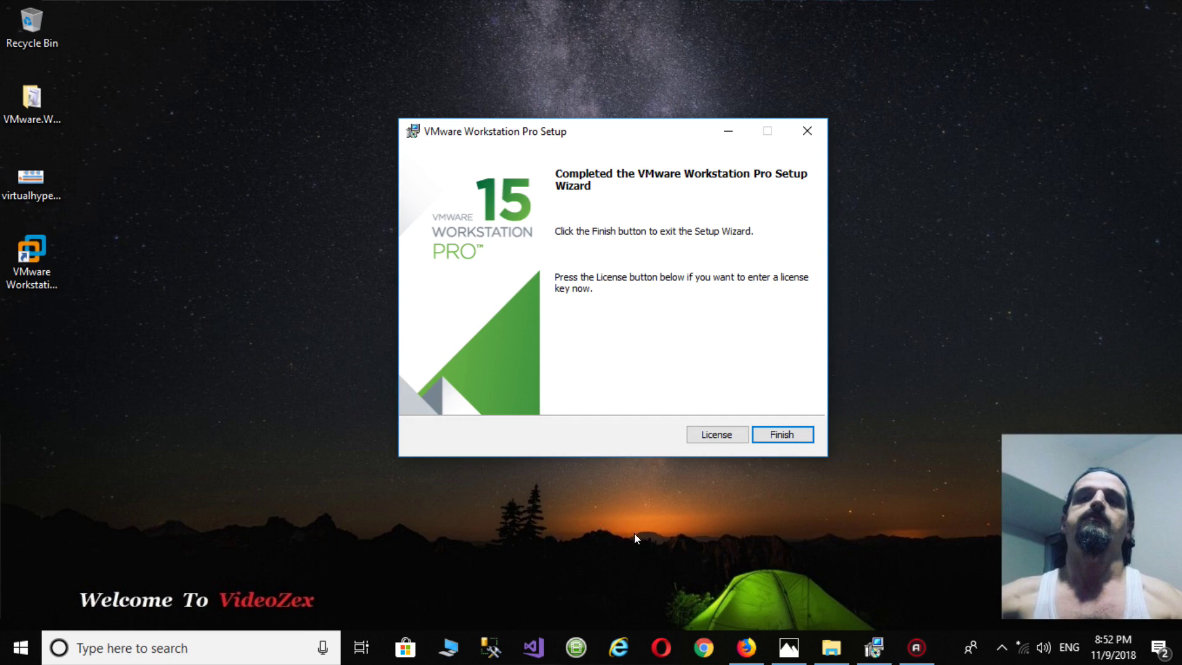
# - Open the setup wizard's license key entry page and switch to File Explorer to open the Keygen_AMPED folder
pyautogui.click(708, 437)
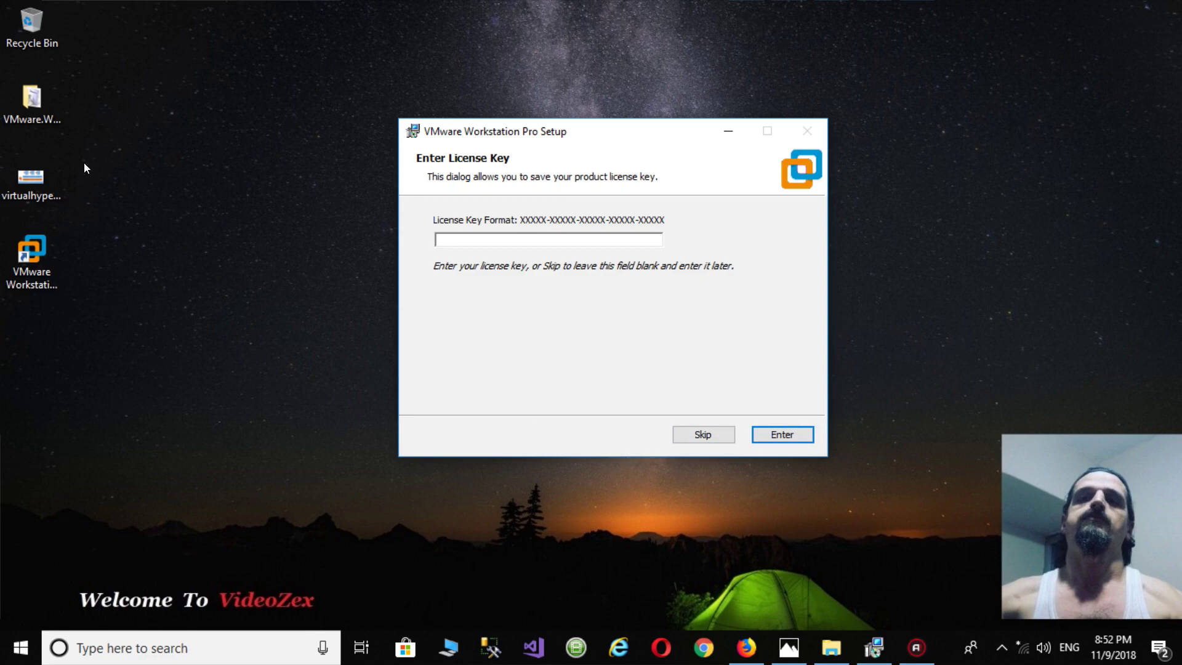
pyautogui.click(831, 647)
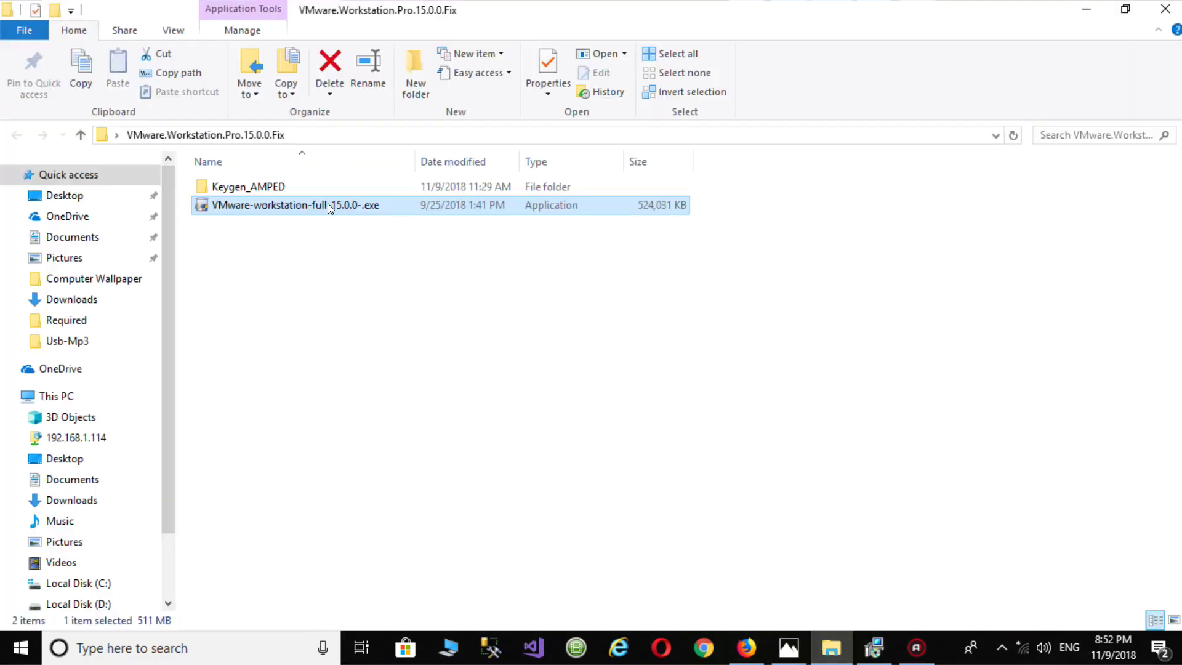
pyautogui.doubleClick(229, 185)
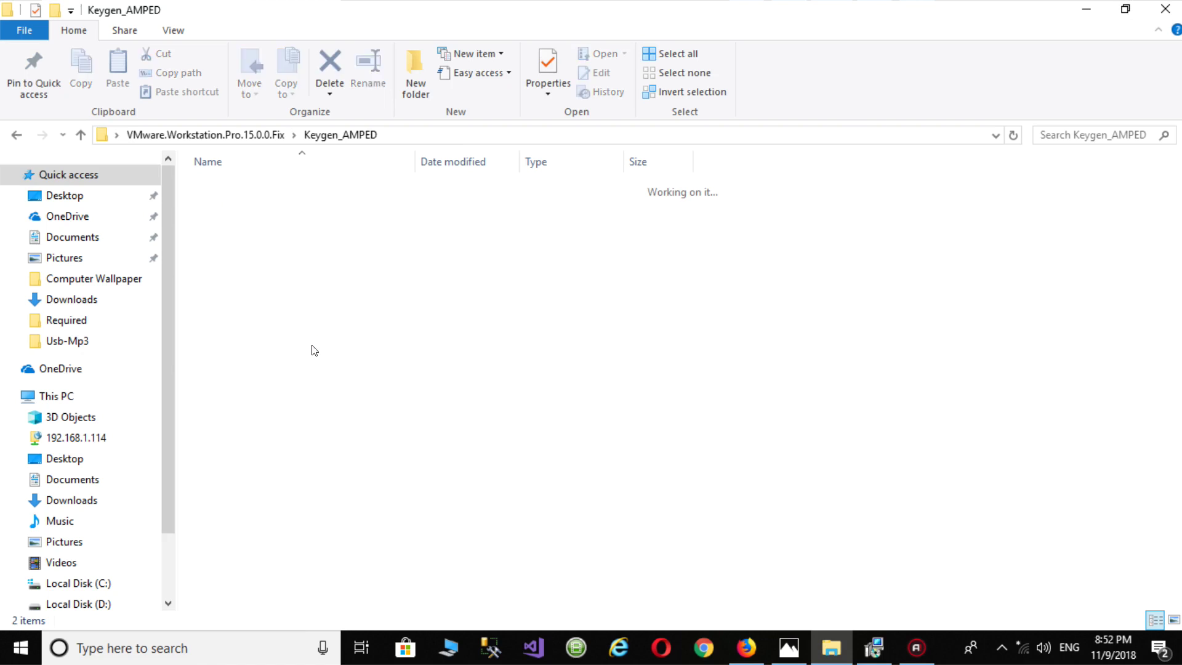
# - Generate a new serial with keygen.exe, exit it and return to the setup wizard's license key page
pyautogui.doubleClick(225, 207)
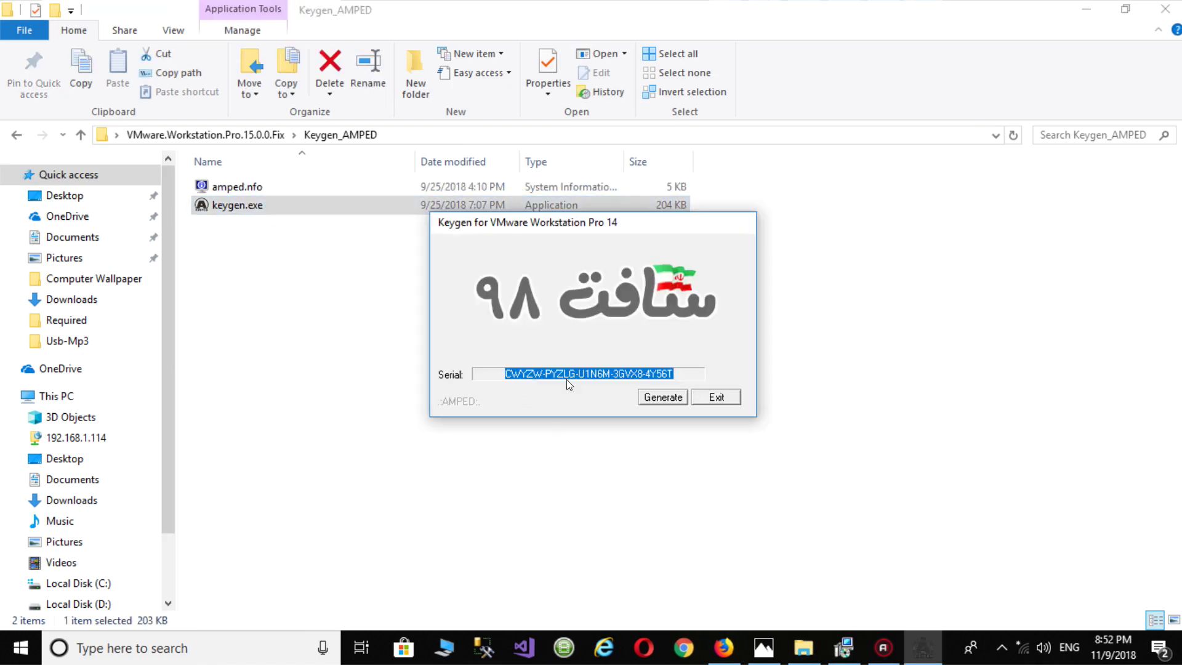
pyautogui.click(657, 400)
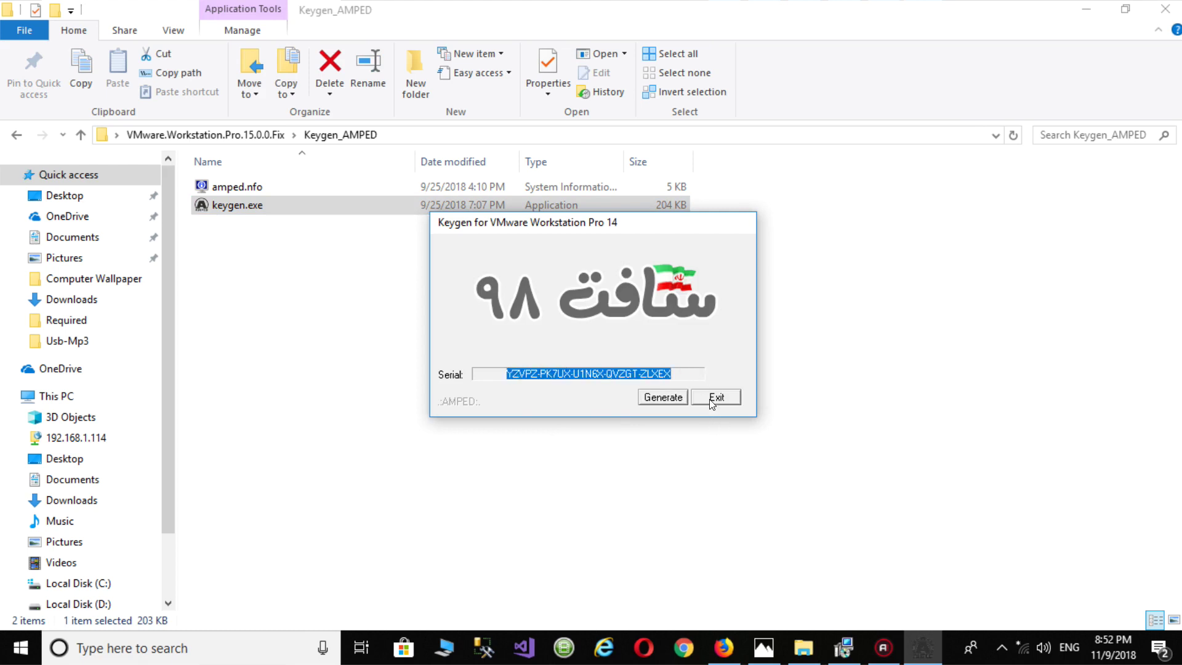
pyautogui.click(714, 397)
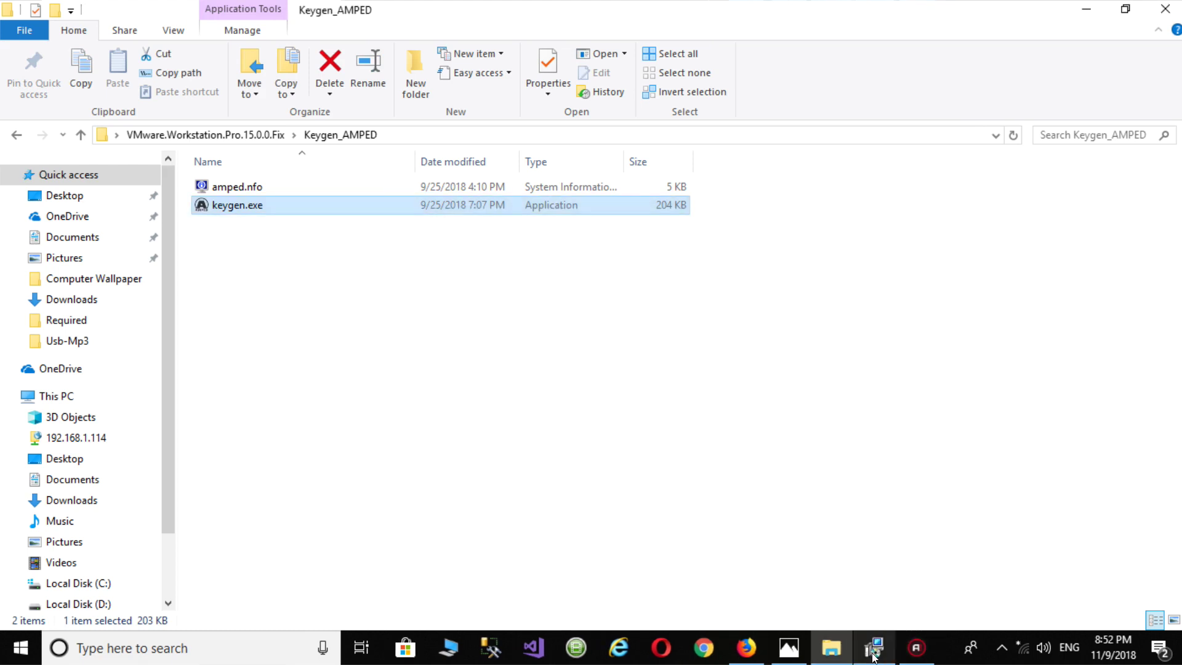
pyautogui.click(873, 651)
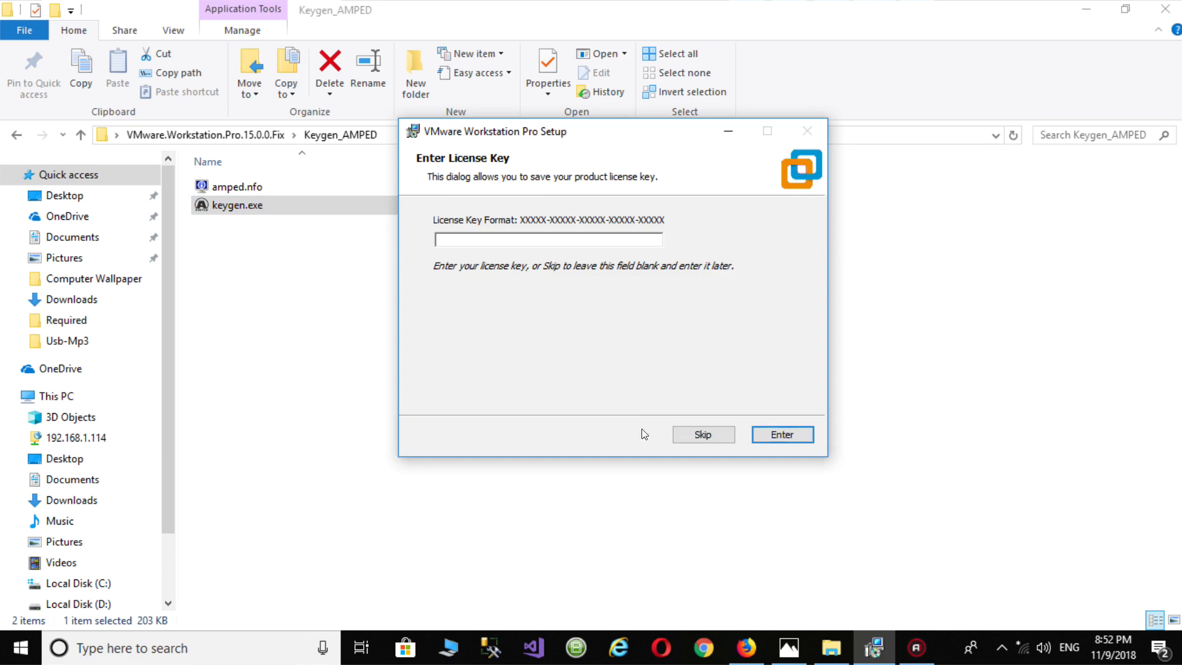
# - Paste the license key into the setup wizard, finish the installation and decline the immediate system restart
pyautogui.click(465, 237)
pyautogui.hotkey('ctrl', 'v')
pyautogui.click(774, 431)
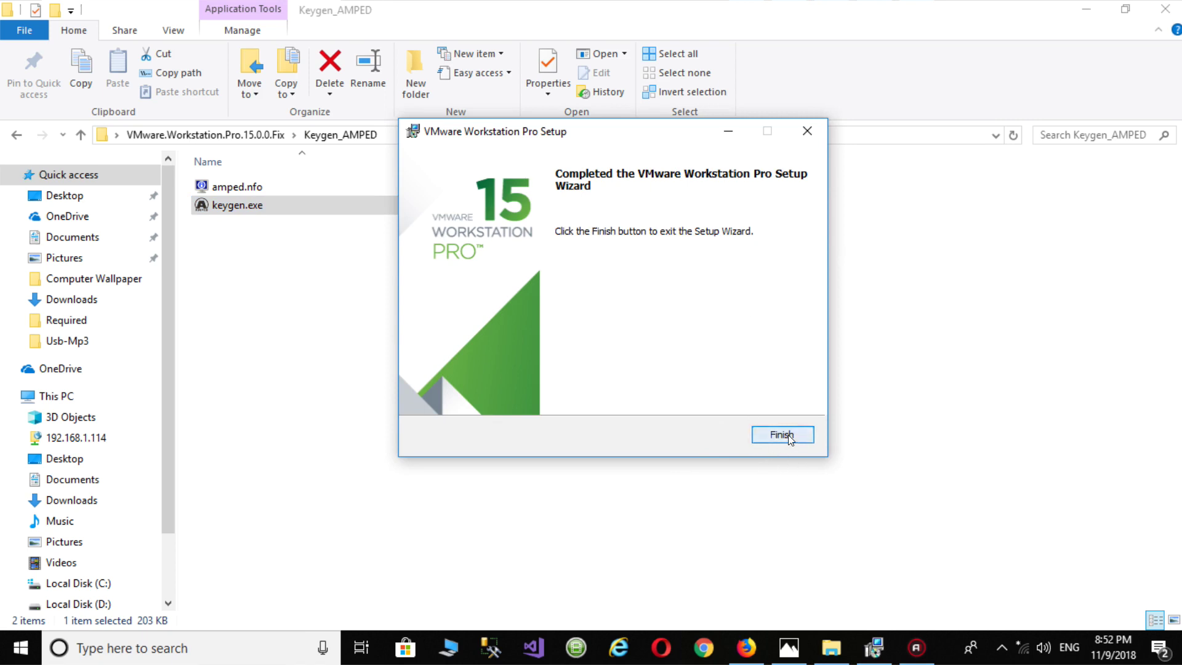
pyautogui.click(788, 435)
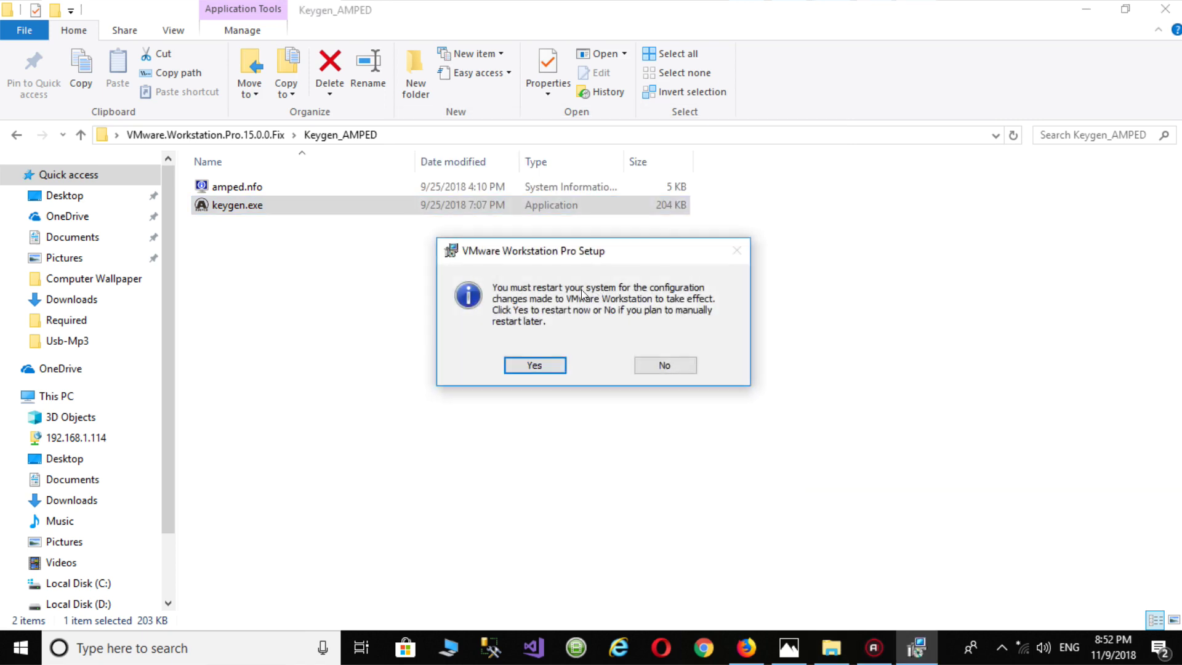
pyautogui.click(664, 365)
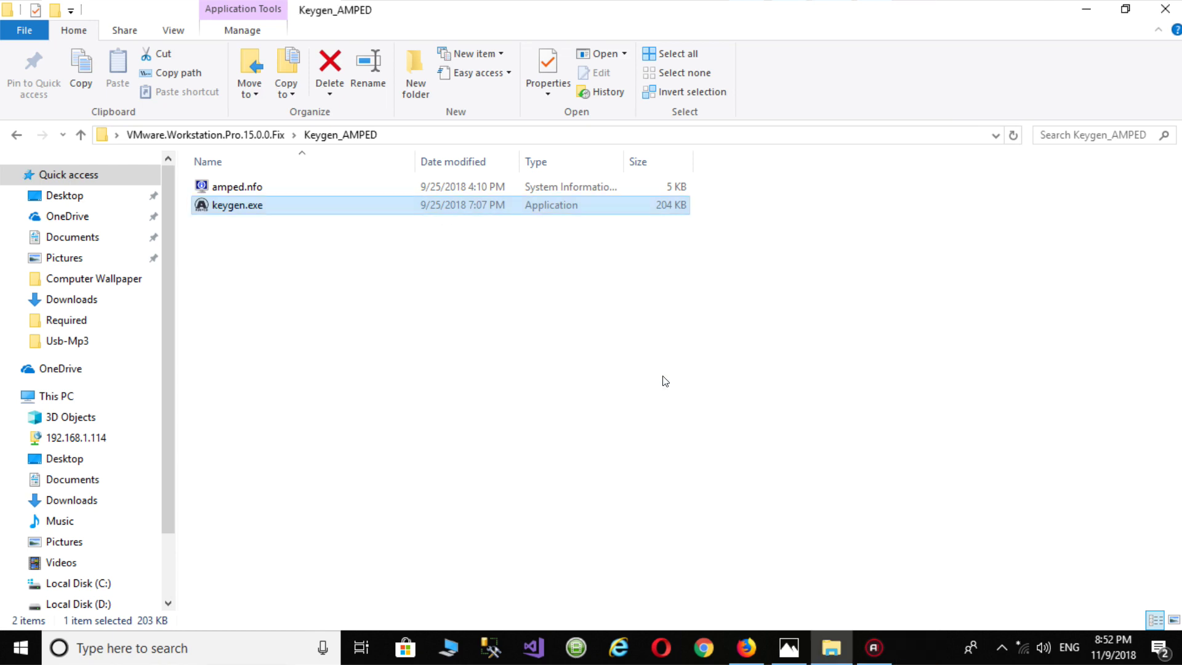
# - Close the Keygen_AMPED folder and launch VMware Workstation Pro from the desktop
pyautogui.click(1166, 9)
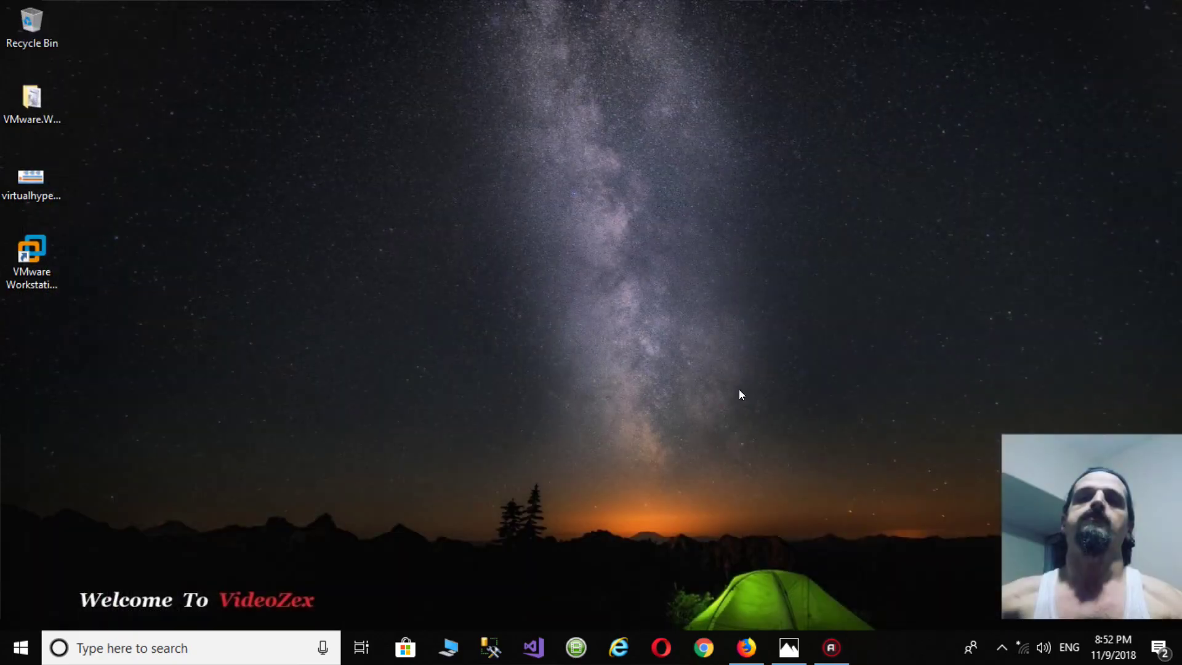
pyautogui.click(38, 268)
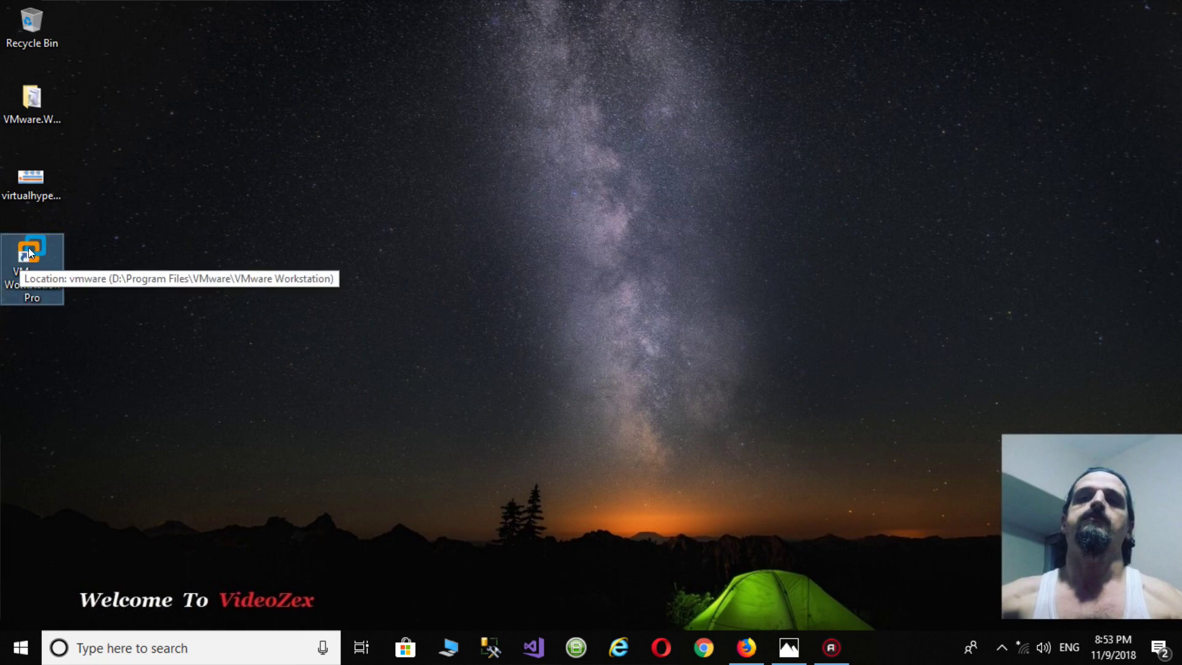
pyautogui.doubleClick(29, 246)
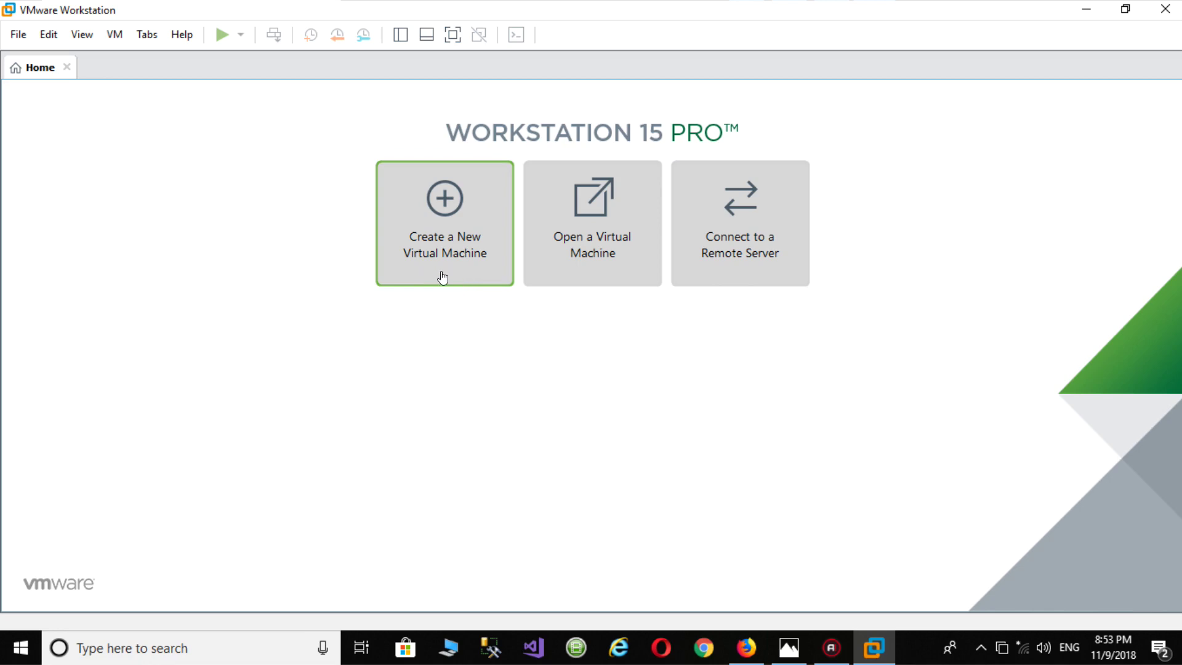
# - Switch to Photos to view the virtualhypervisor2.png diagram, minimize it and return to VMware Workstation
pyautogui.click(1086, 8)
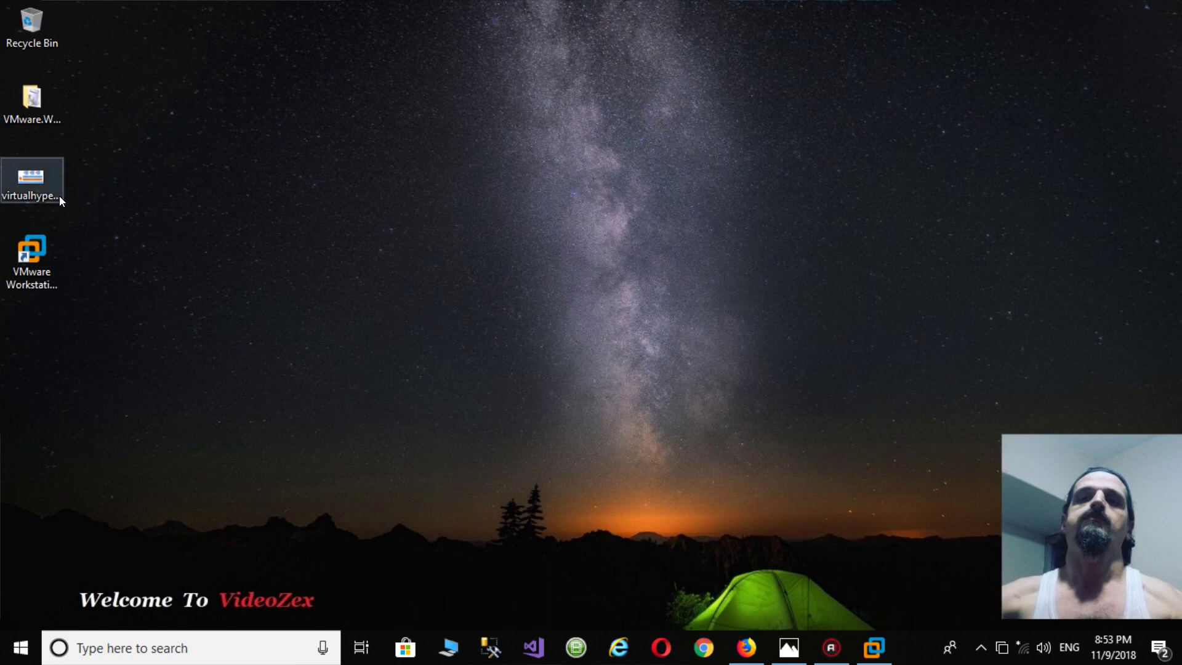
pyautogui.click(785, 646)
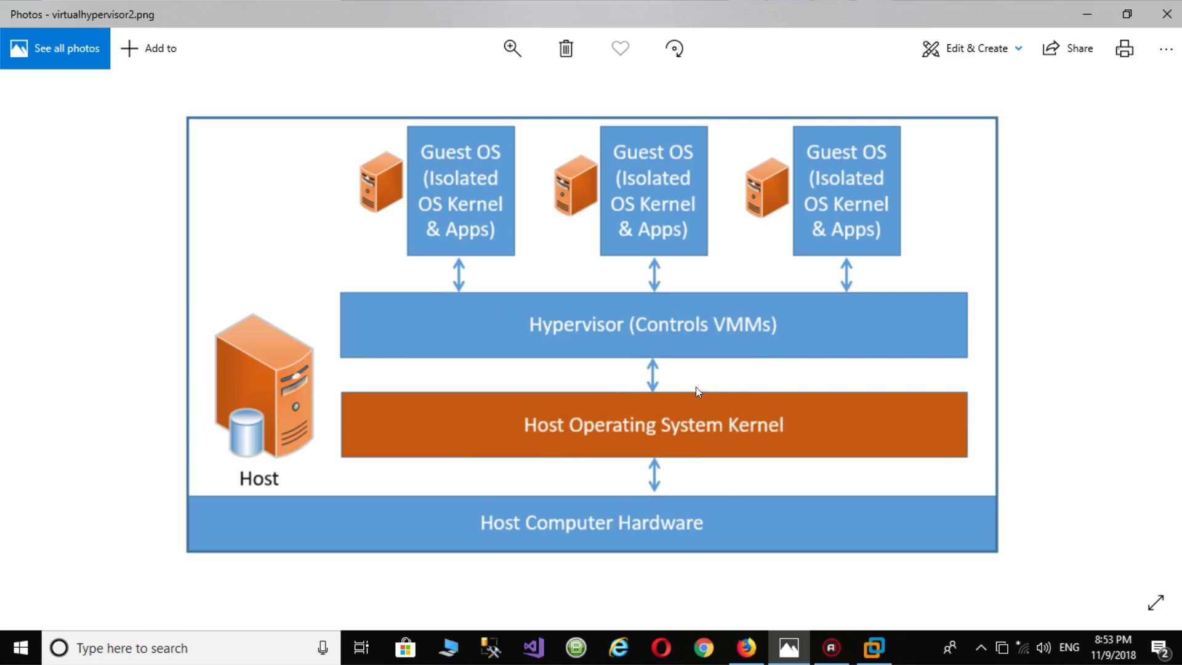
pyautogui.click(872, 650)
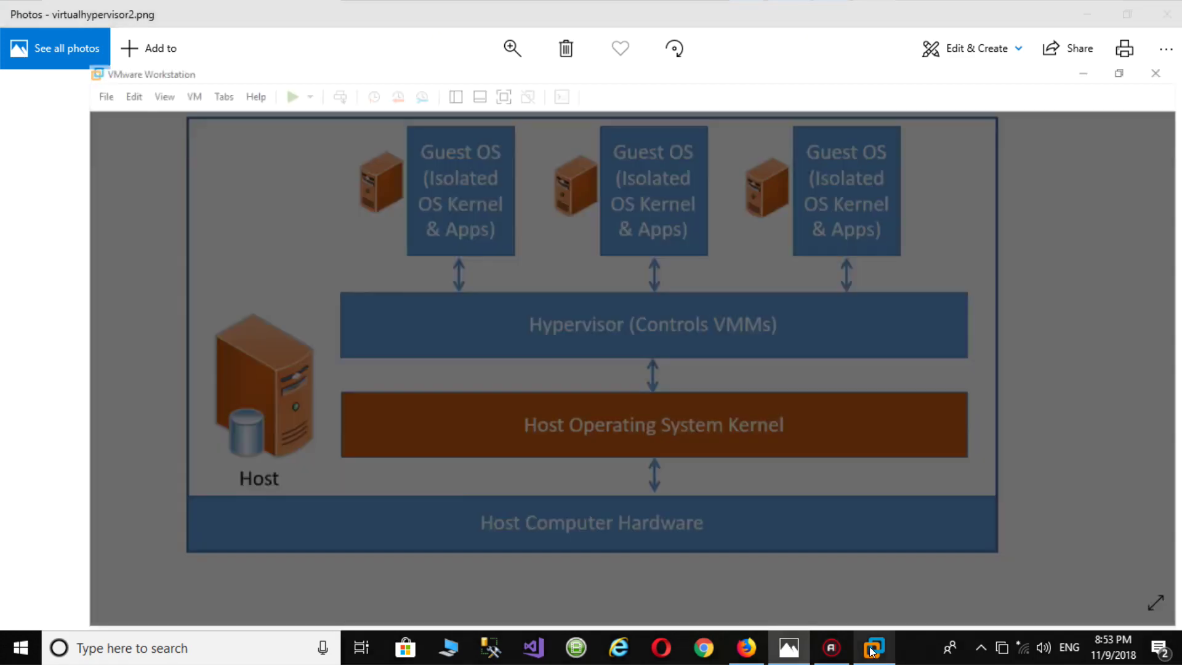
pyautogui.click(871, 650)
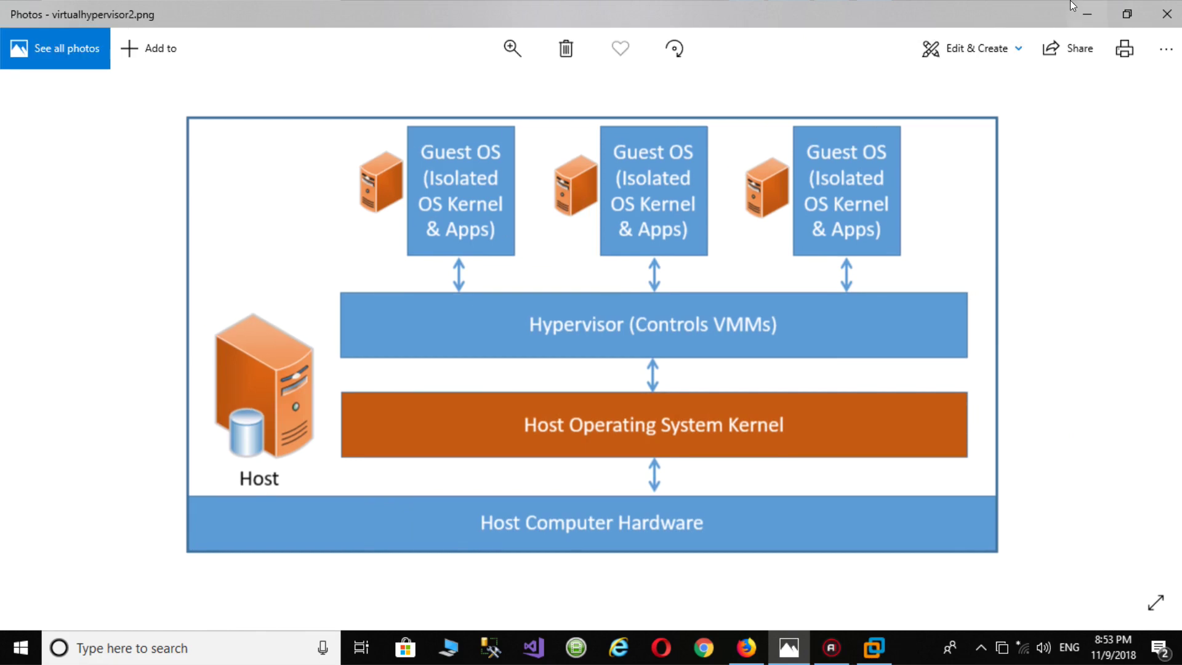
pyautogui.doubleClick(928, 9)
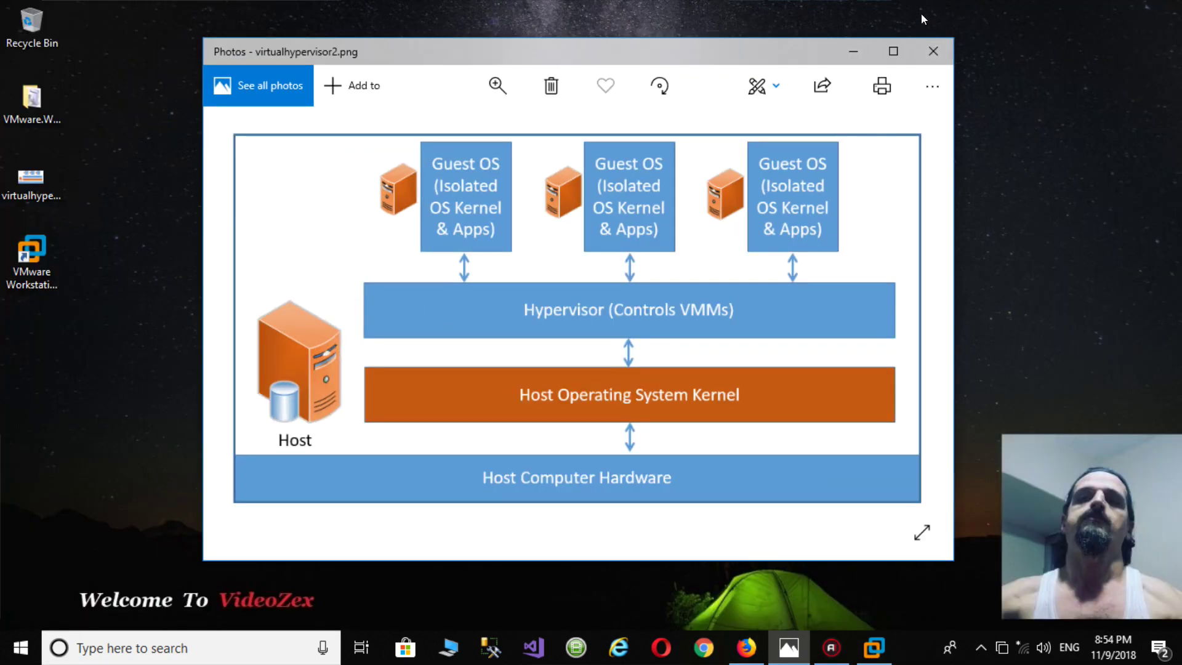
pyautogui.click(852, 52)
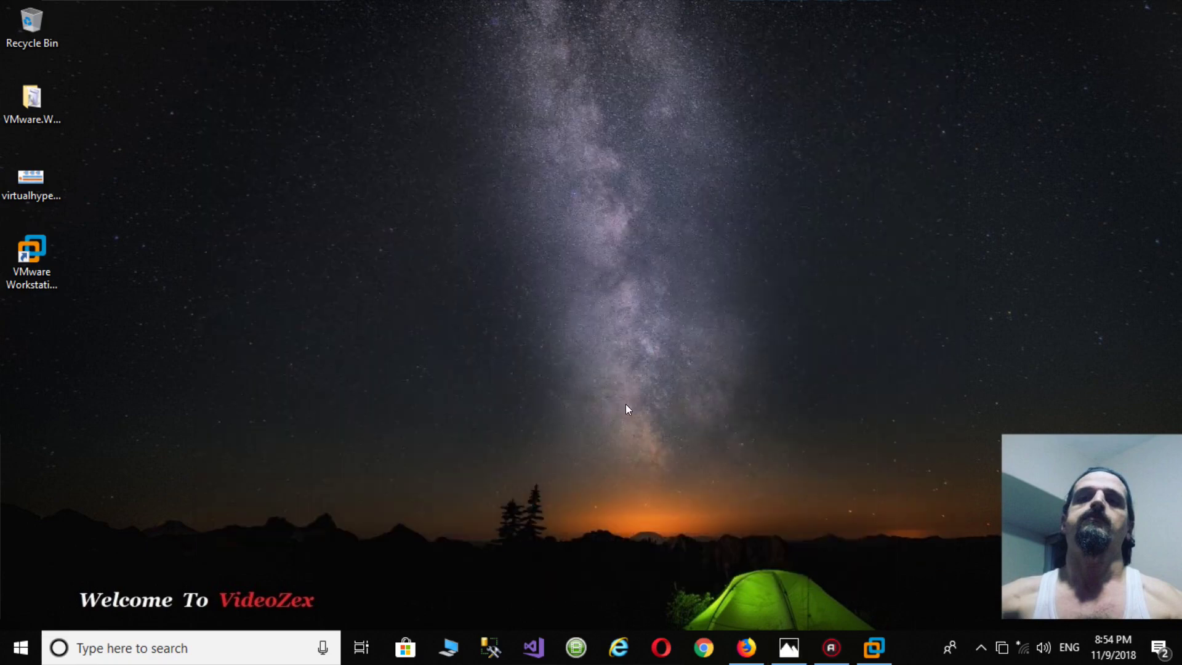
pyautogui.click(873, 646)
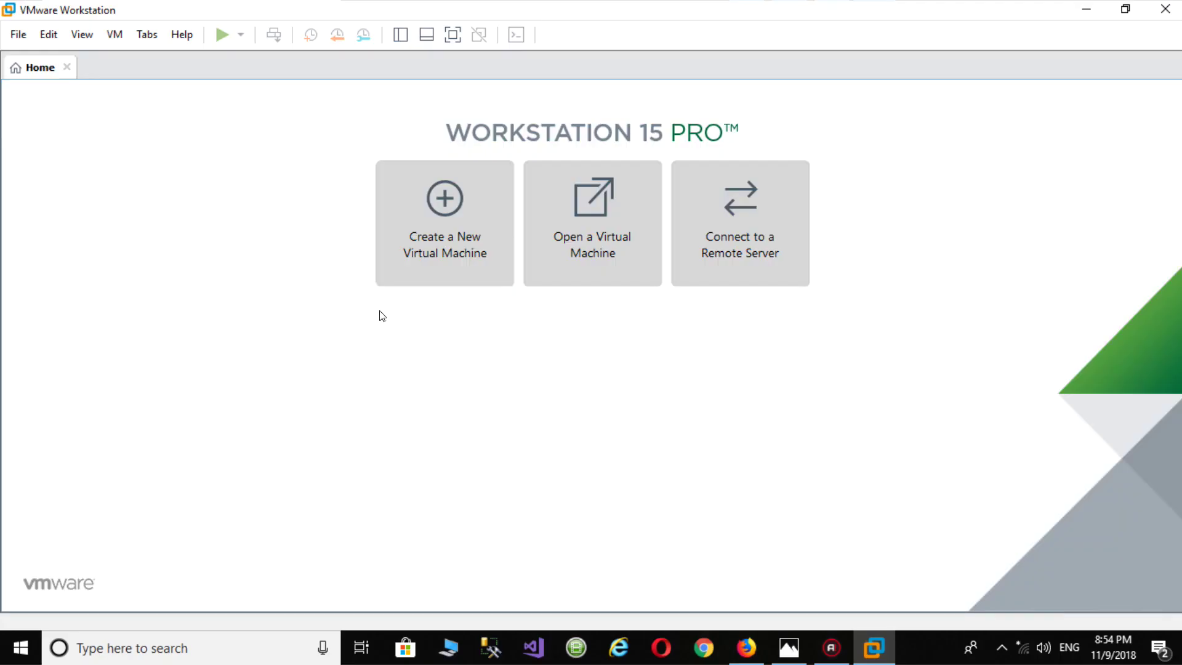
# - Start a new virtual machine with the Typical configuration and choose to install the operating system later
pyautogui.click(447, 234)
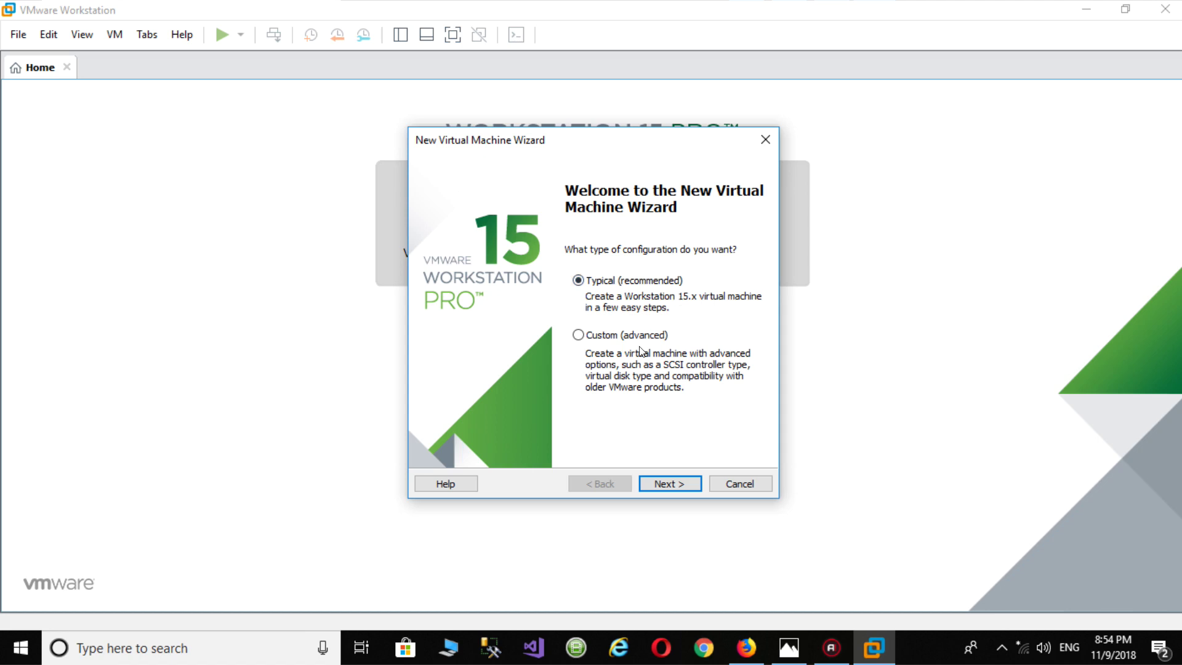
pyautogui.click(659, 484)
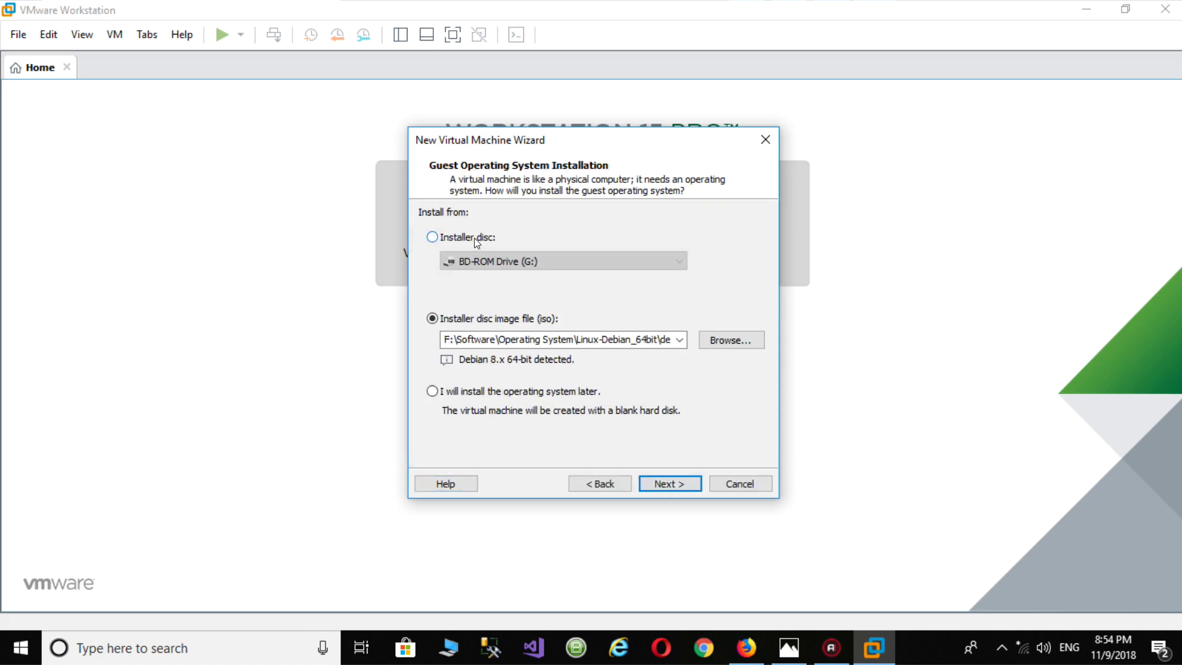
pyautogui.moveTo(535, 143); pyautogui.dragTo(550, 121)
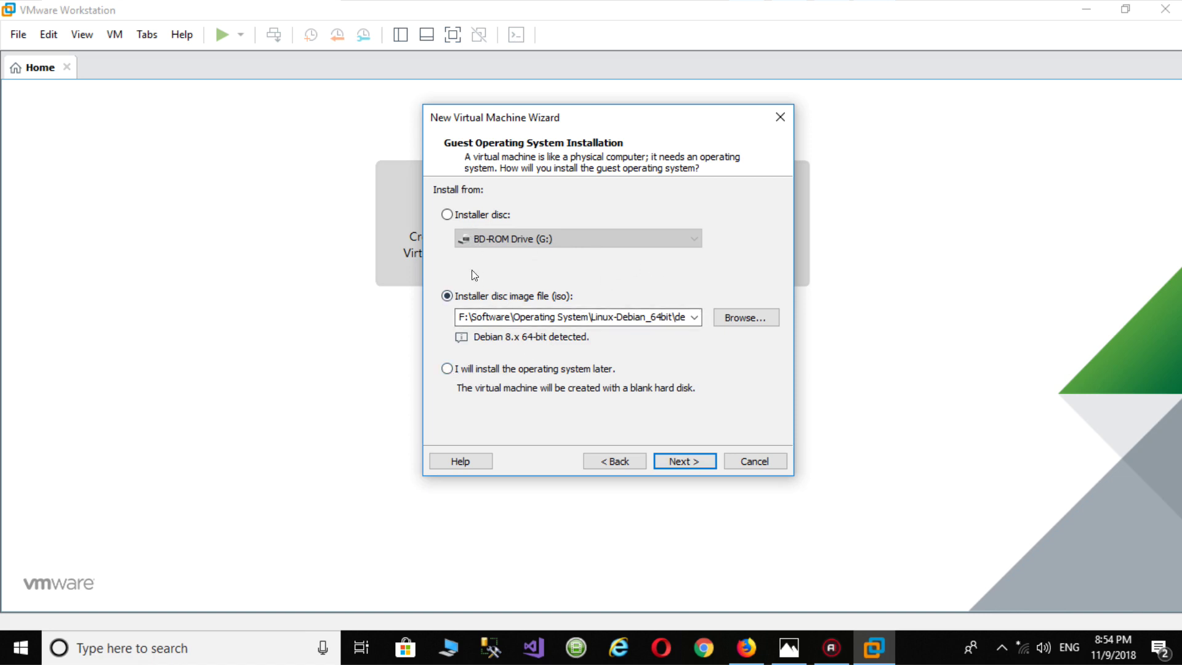
pyautogui.click(446, 367)
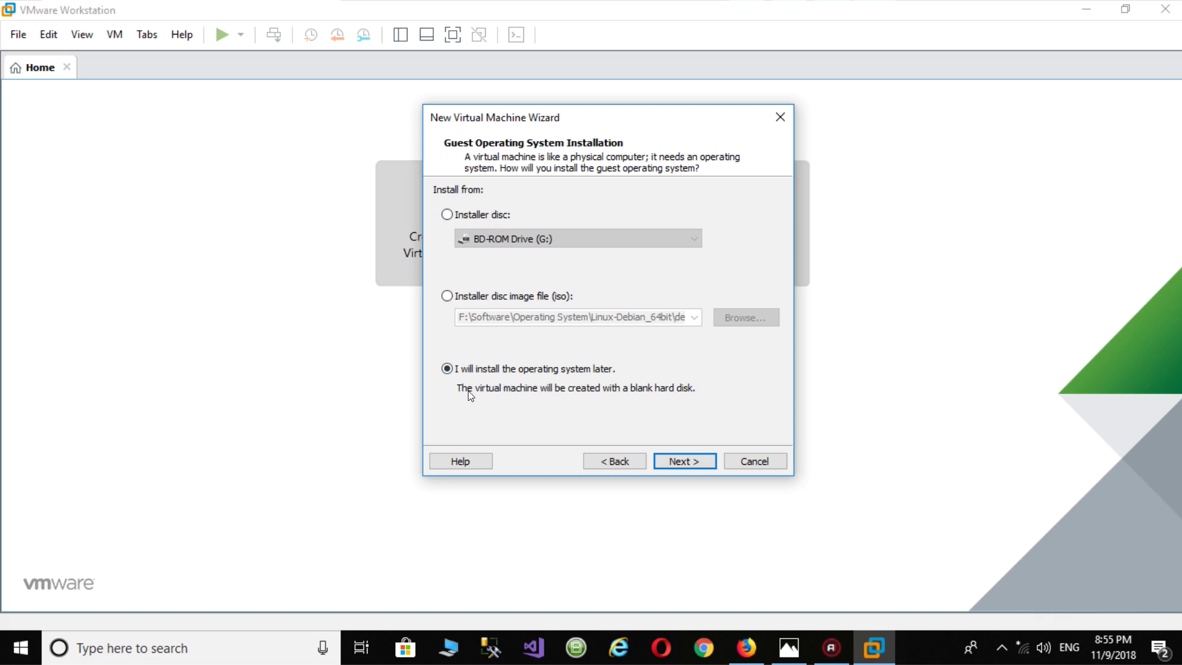
pyautogui.click(685, 460)
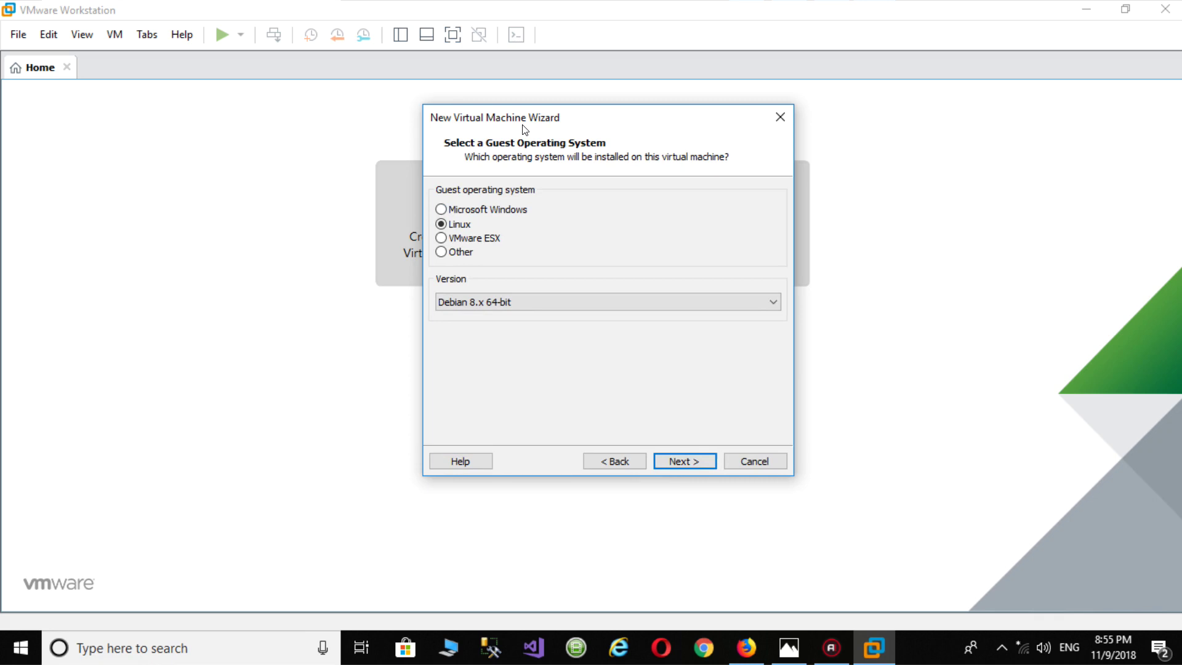
# - Look through the guest operating system types and the versions offered for Other
pyautogui.moveTo(523, 126); pyautogui.dragTo(488, 131)
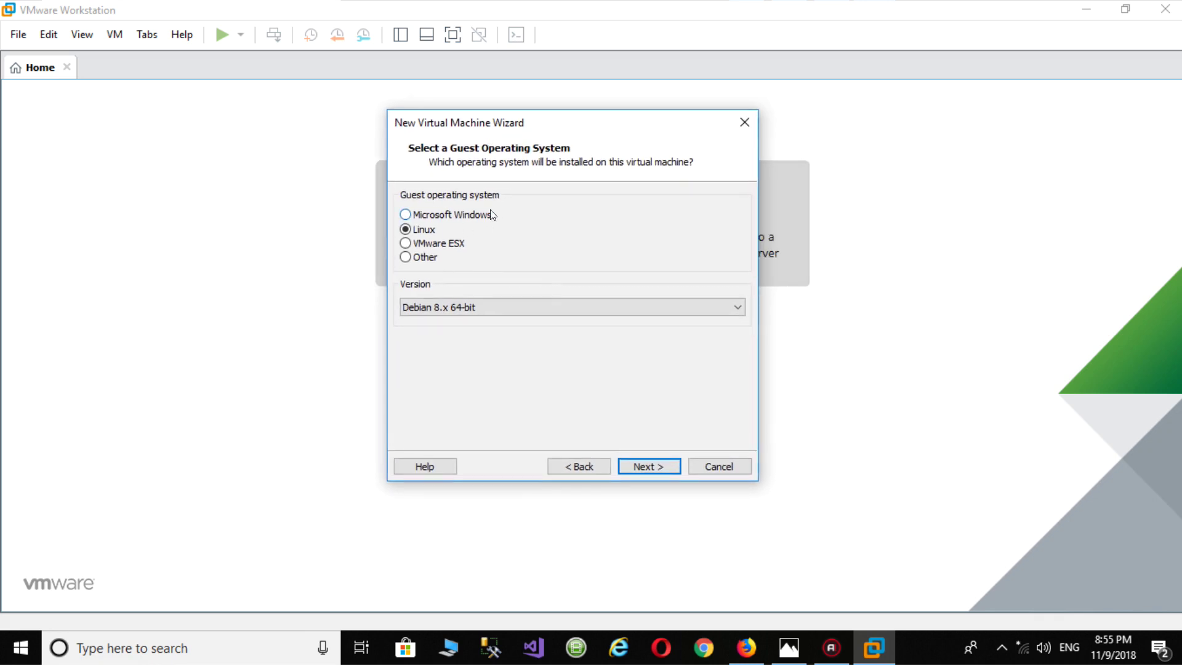
pyautogui.click(405, 214)
pyautogui.click(405, 228)
pyautogui.click(405, 244)
pyautogui.click(406, 257)
pyautogui.click(416, 306)
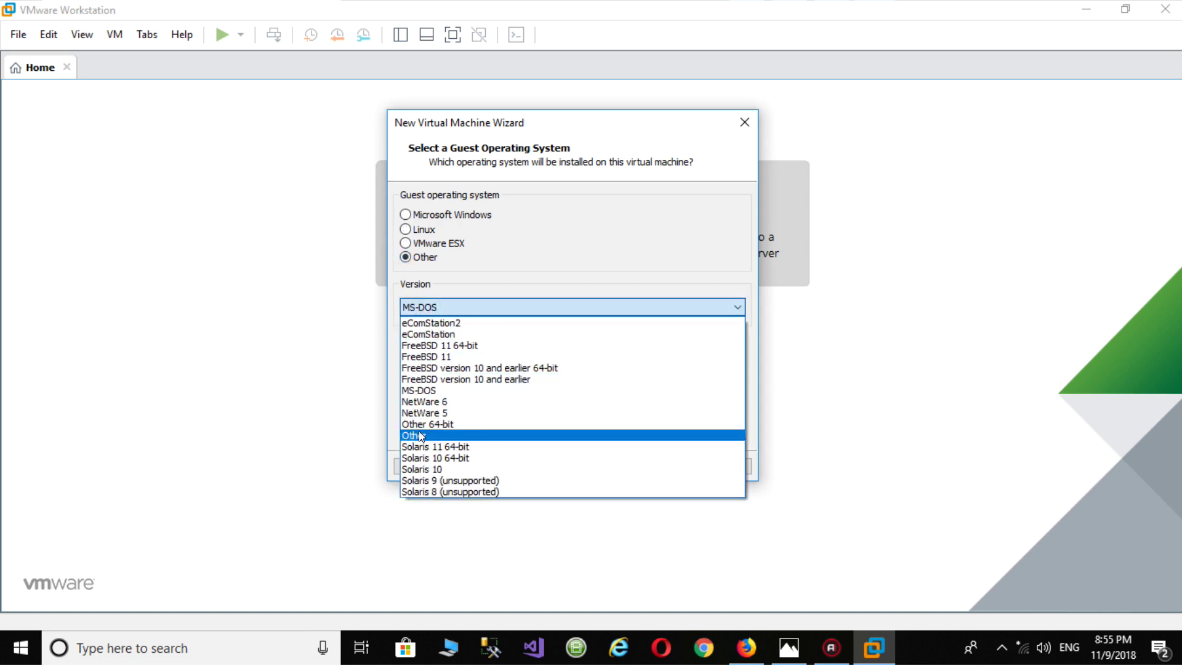
pyautogui.click(424, 261)
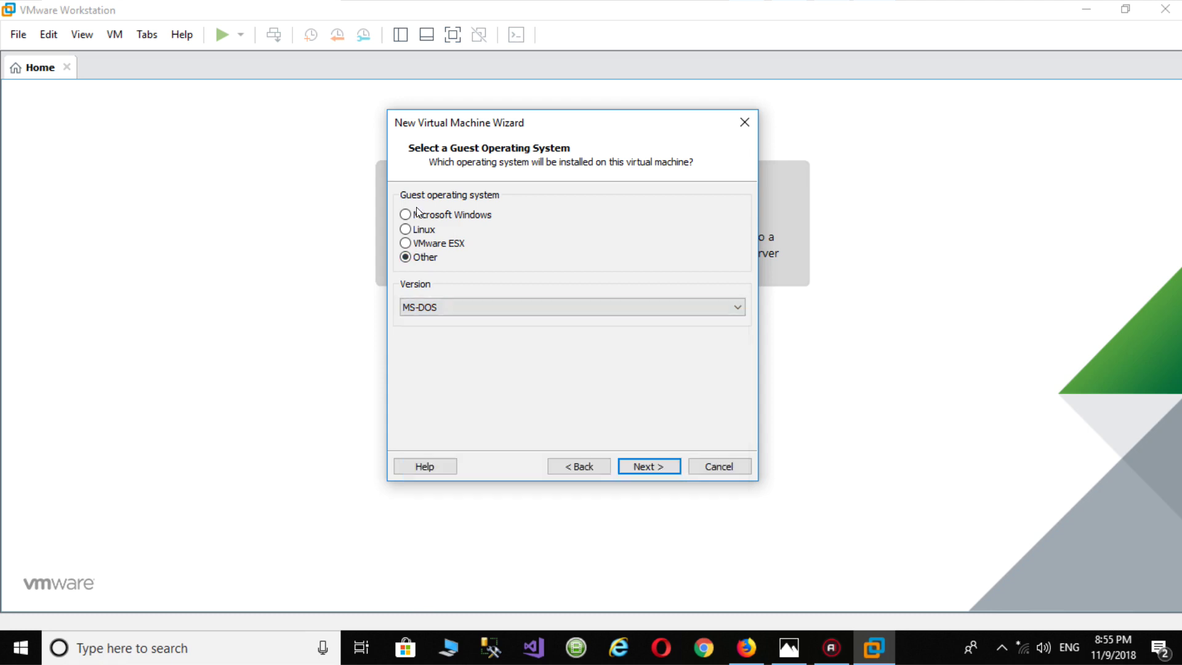
# - Set the guest operating system to Microsoft Windows, keep the version Windows 10 x64 and continue to the naming page
pyautogui.click(406, 214)
pyautogui.click(457, 307)
pyautogui.scroll(-1, 494, 495)
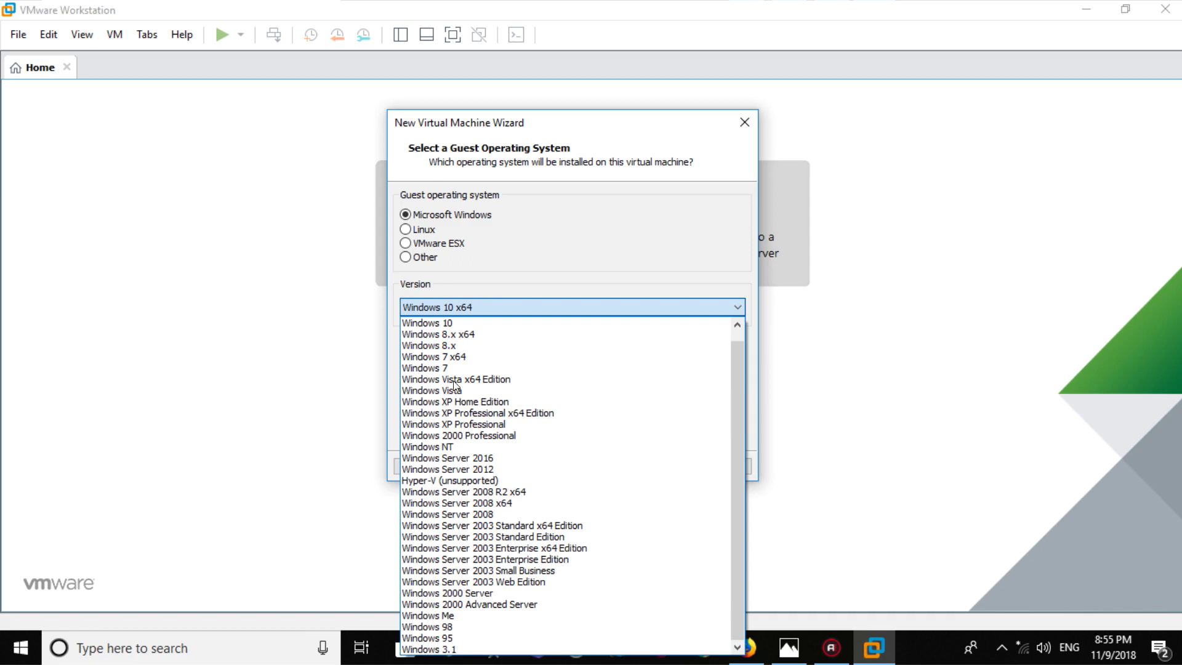
pyautogui.click(463, 308)
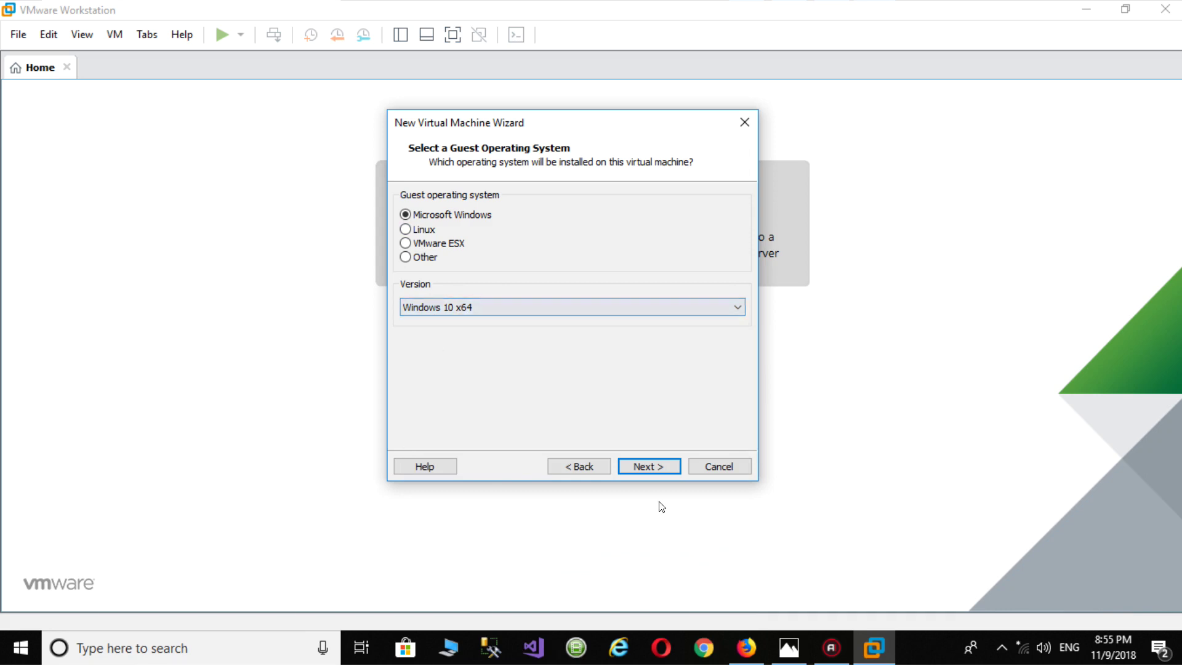
pyautogui.click(649, 467)
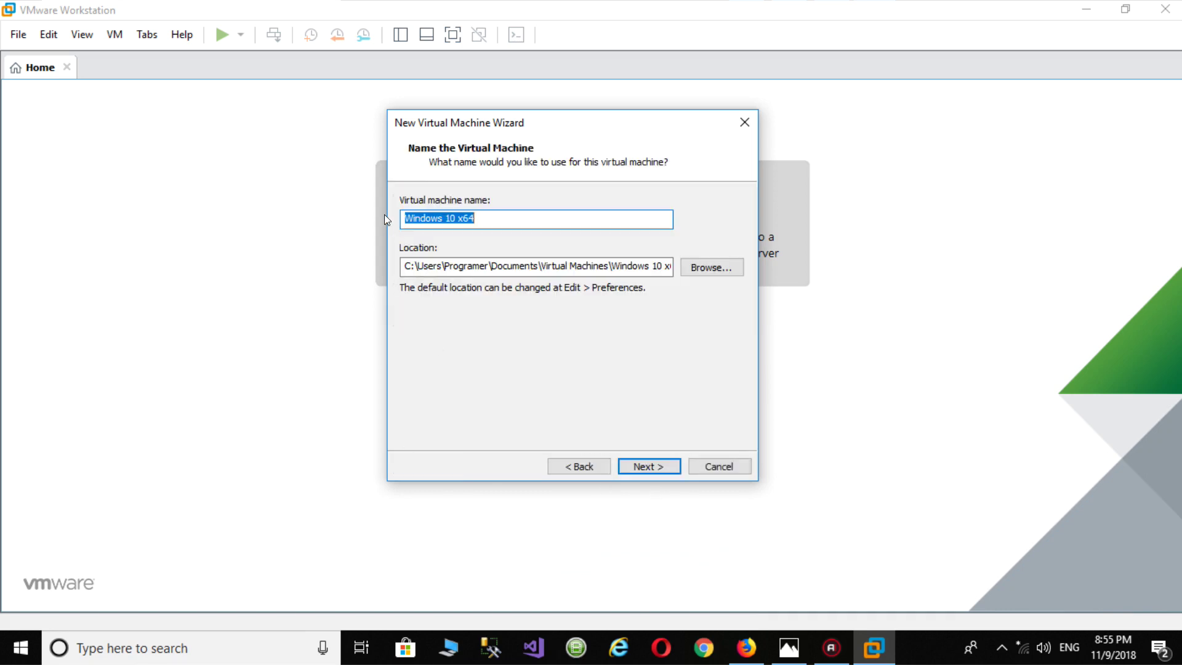
# - Name the virtual machine "Windows 10 Learning VideoZex"
pyautogui.click(456, 217)
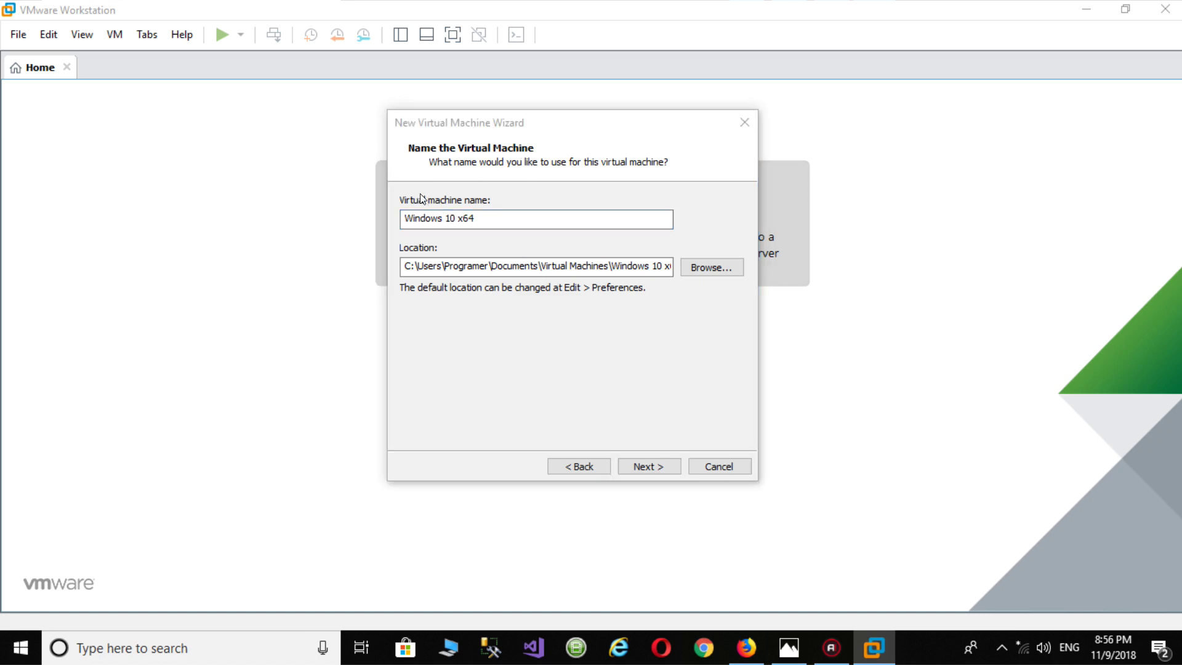
pyautogui.doubleClick(466, 218)
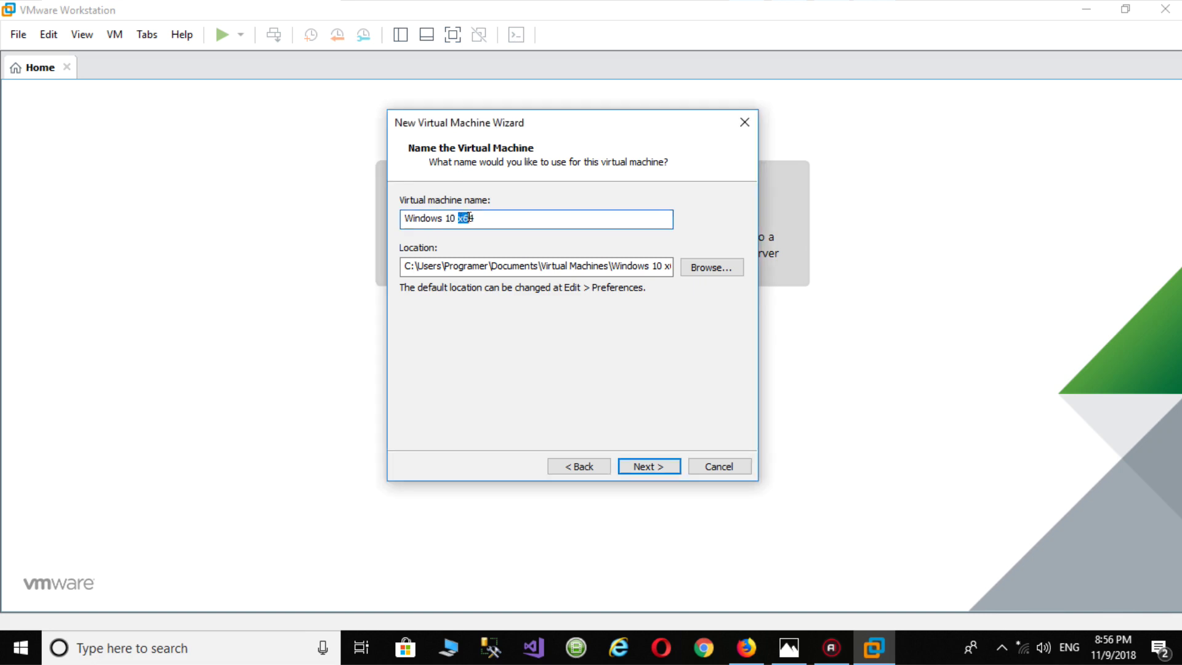
pyautogui.write('Learning VideoZex')
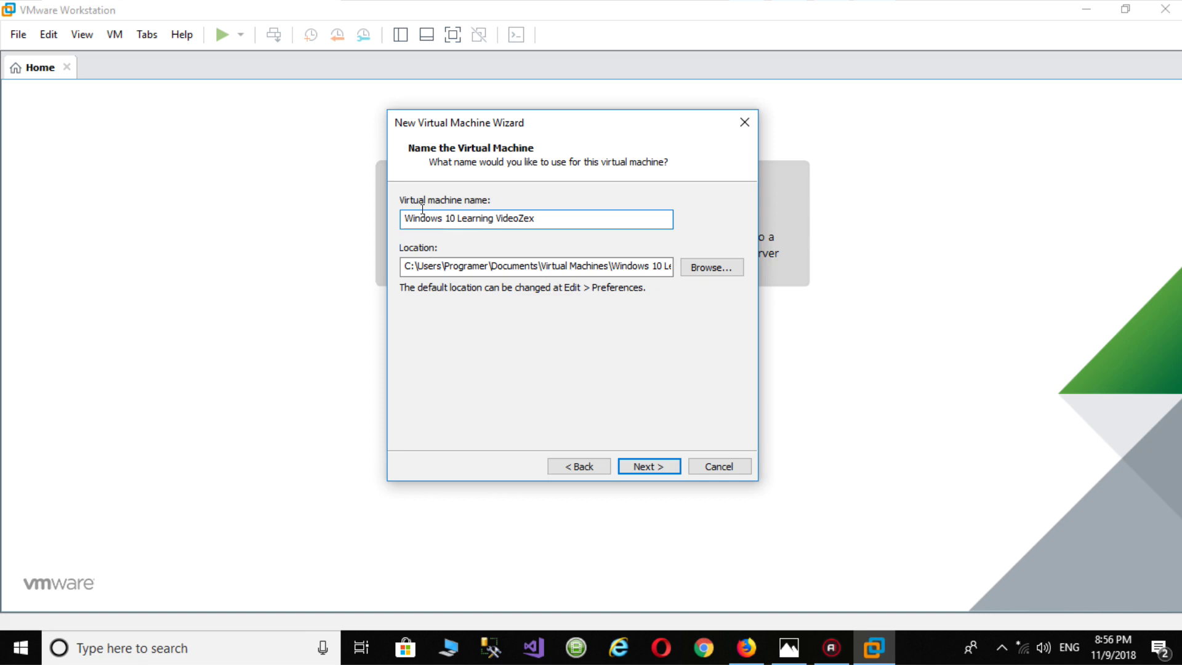
# - Browse for the virtual machine's location and create a new folder named VM on Local Disk (D:)
pyautogui.click(409, 265)
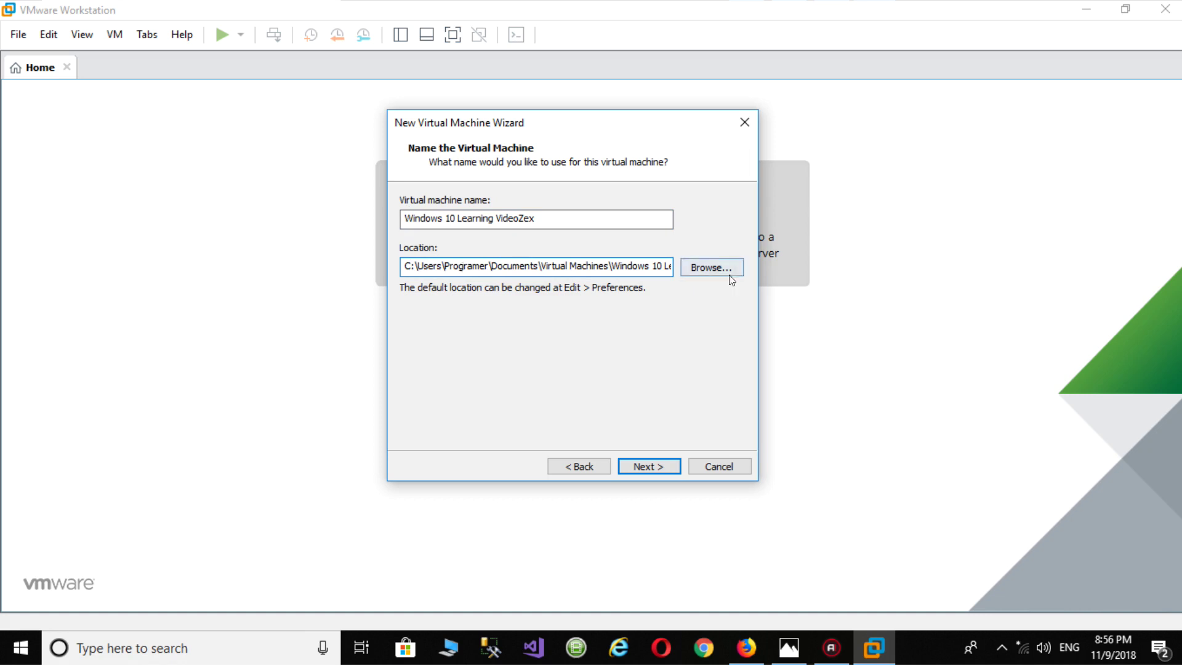
pyautogui.click(708, 266)
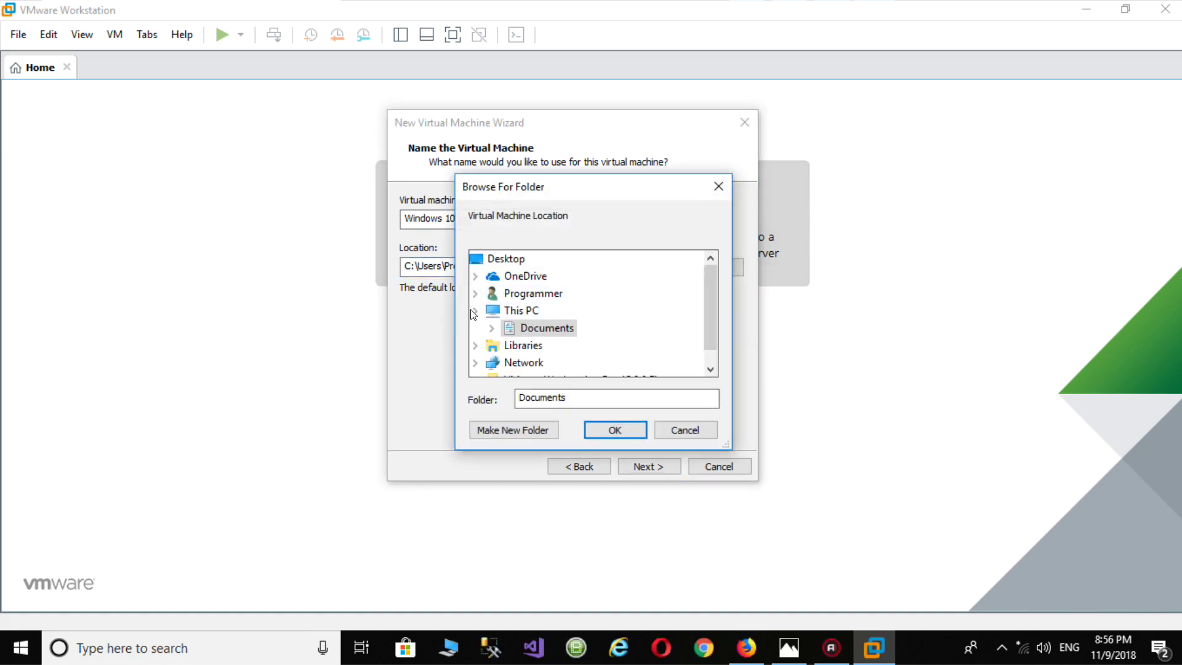
pyautogui.click(474, 311)
pyautogui.scroll(-4, 500, 311)
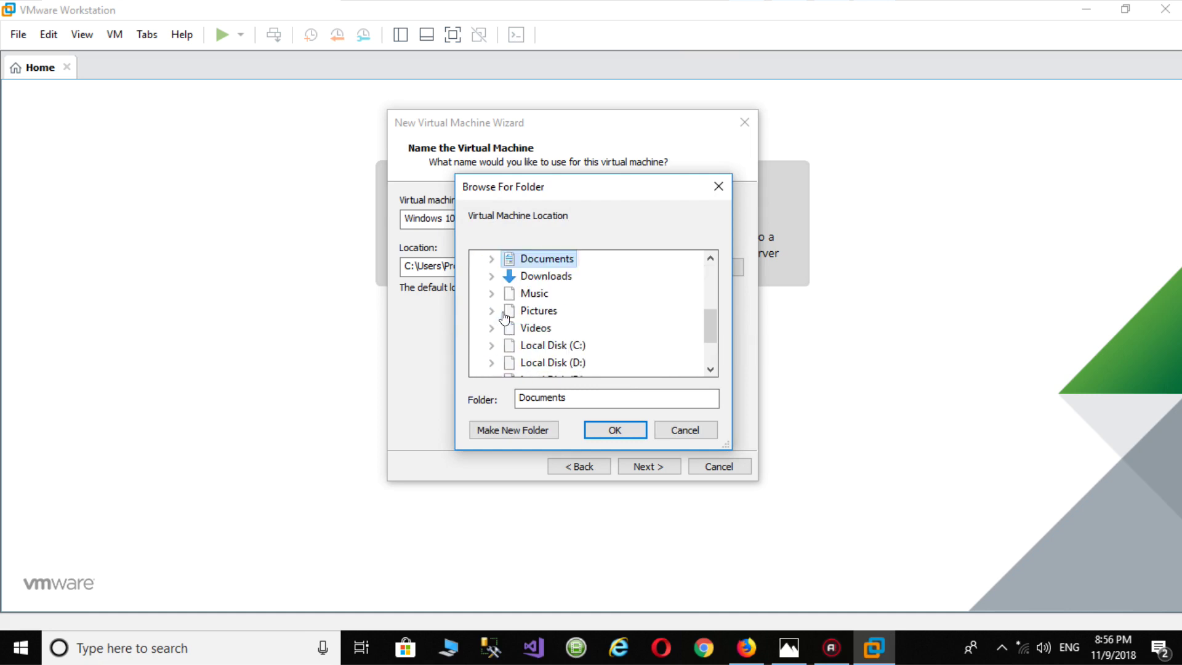
pyautogui.click(491, 259)
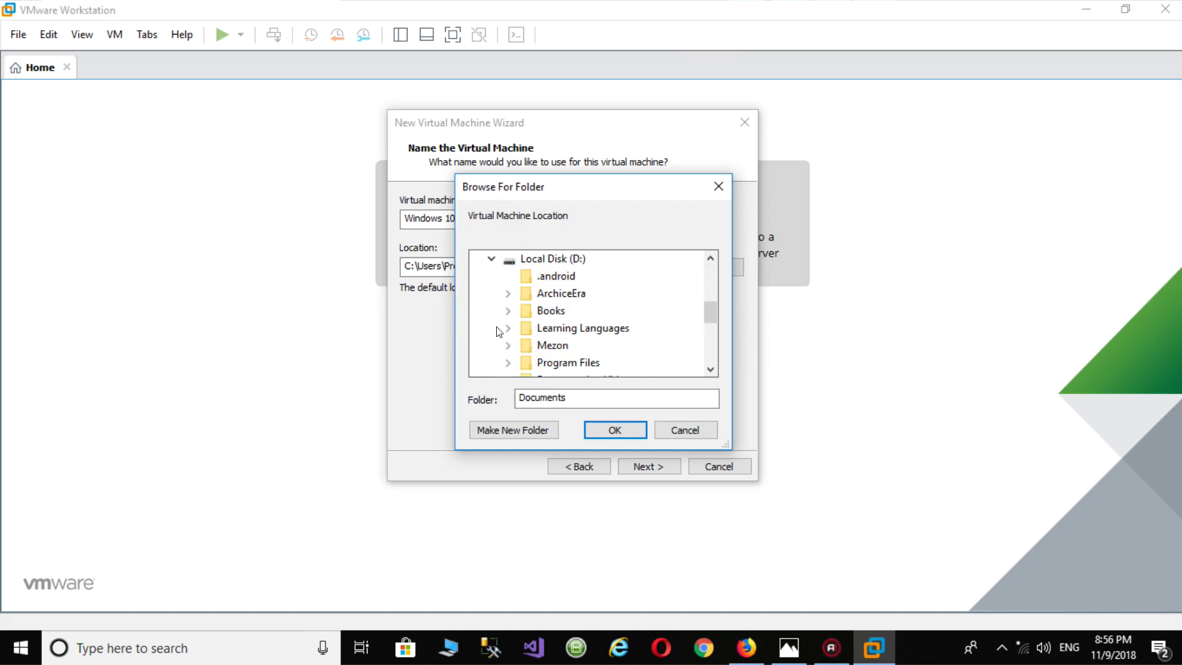
pyautogui.click(529, 264)
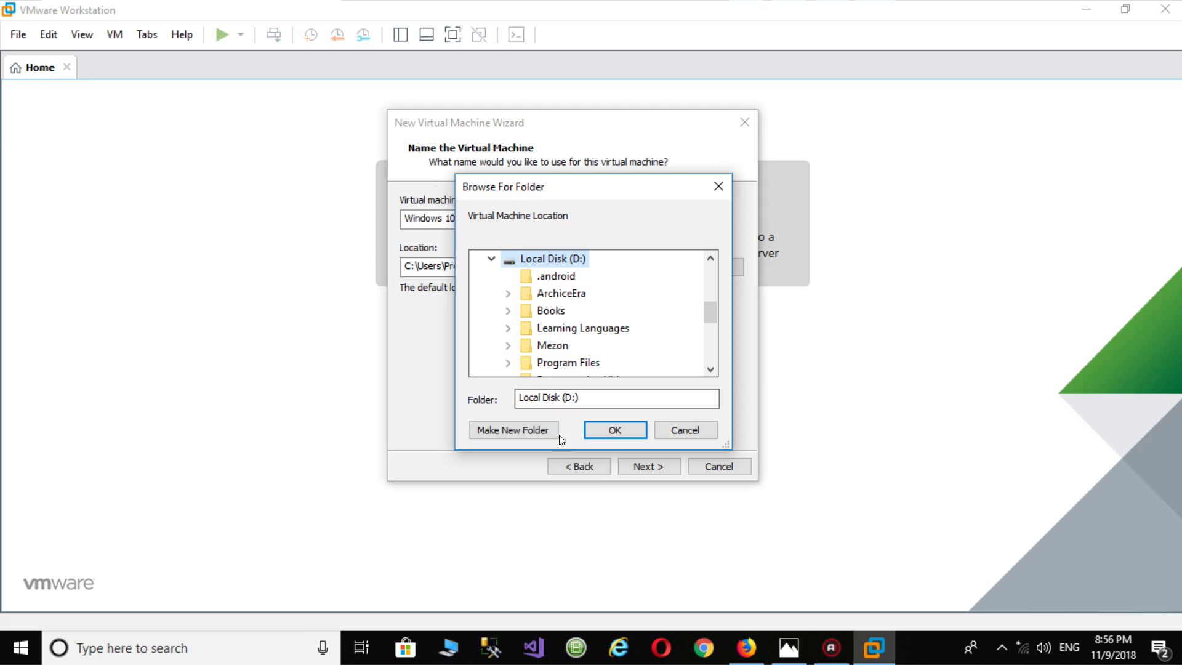
pyautogui.click(500, 429)
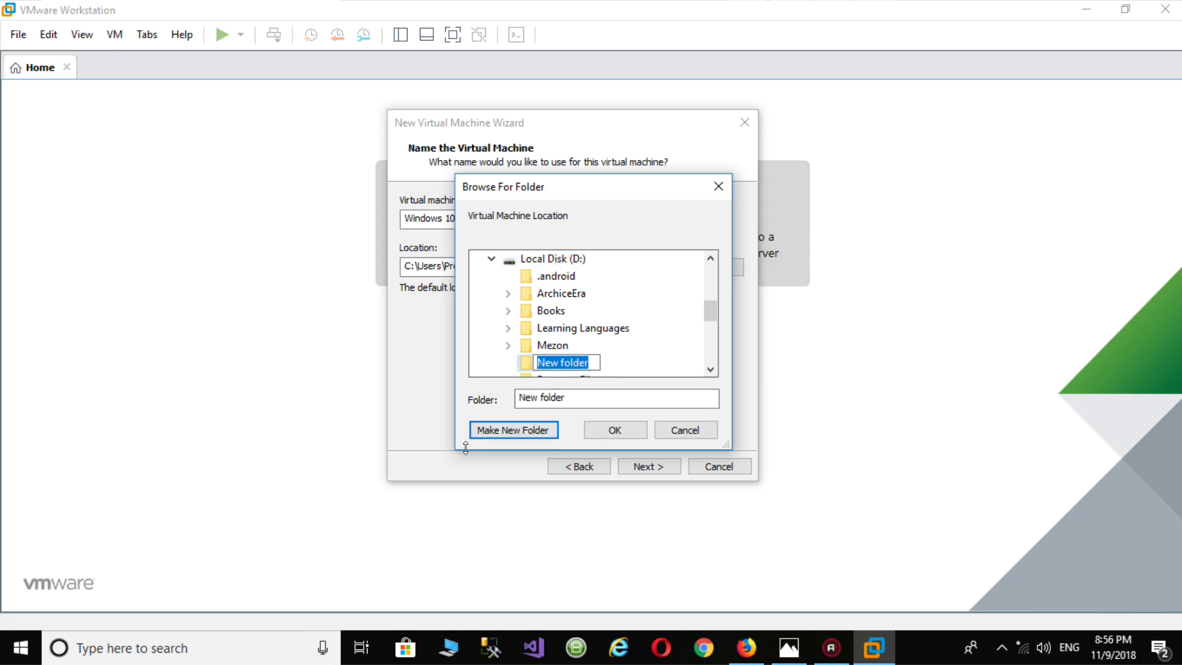
pyautogui.write('VM')
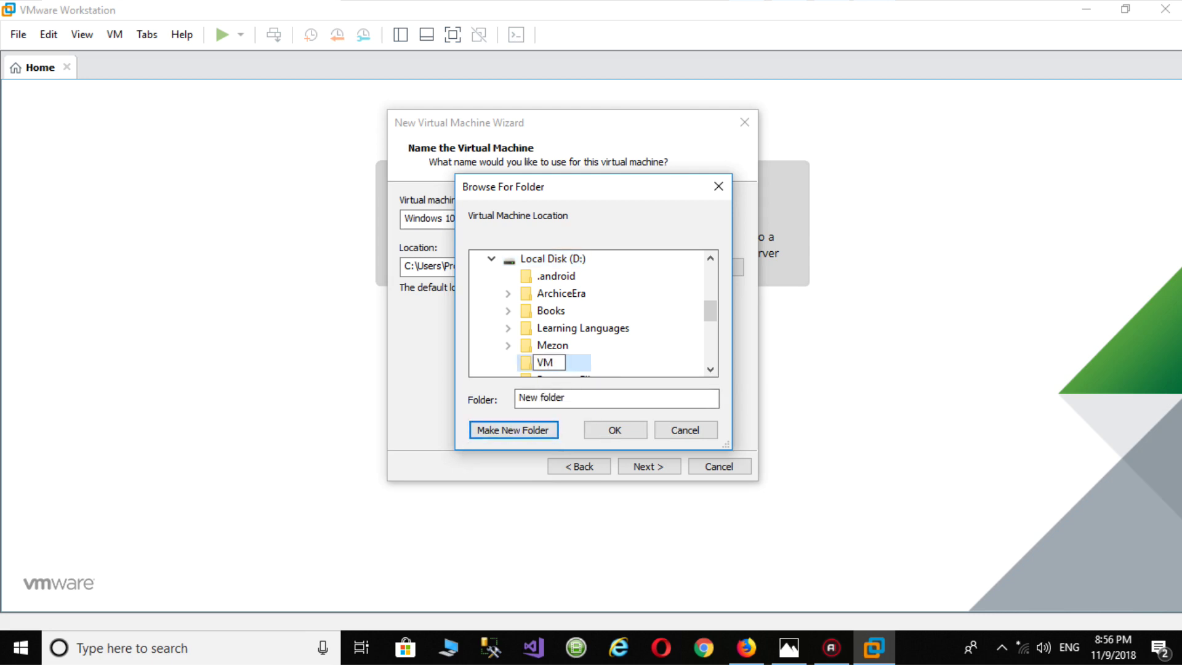
pyautogui.press('Escape')
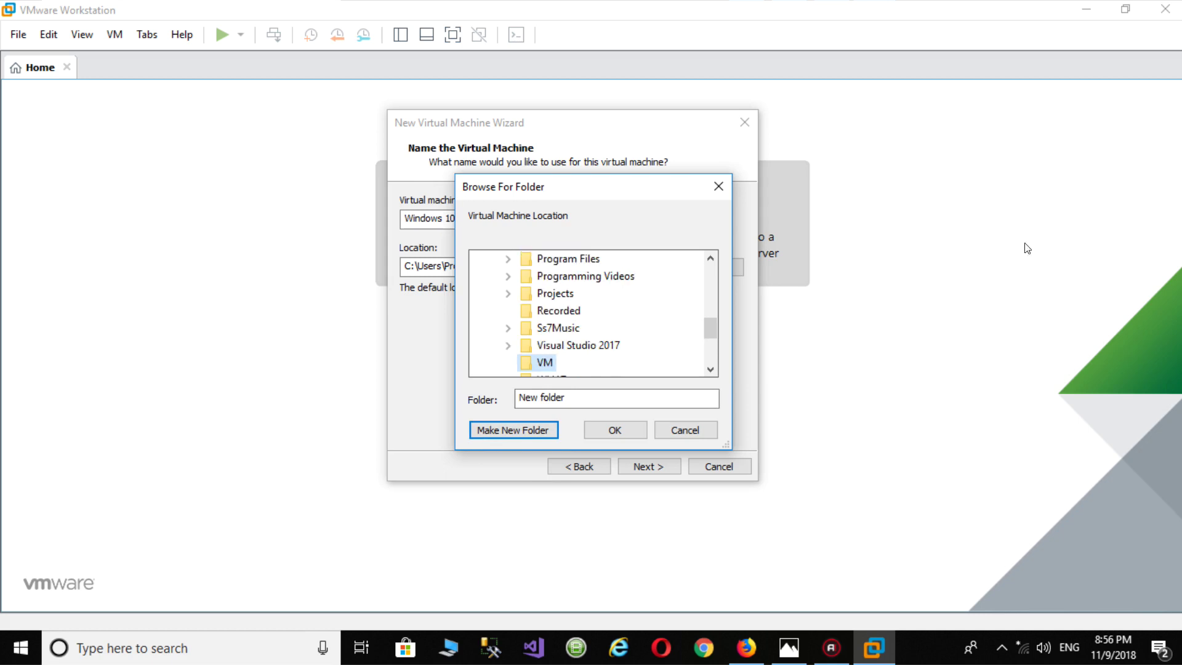
# - Create a folder named Windows inside the VM folder, use it as the virtual machine's location and continue to the disk capacity page
pyautogui.click(512, 428)
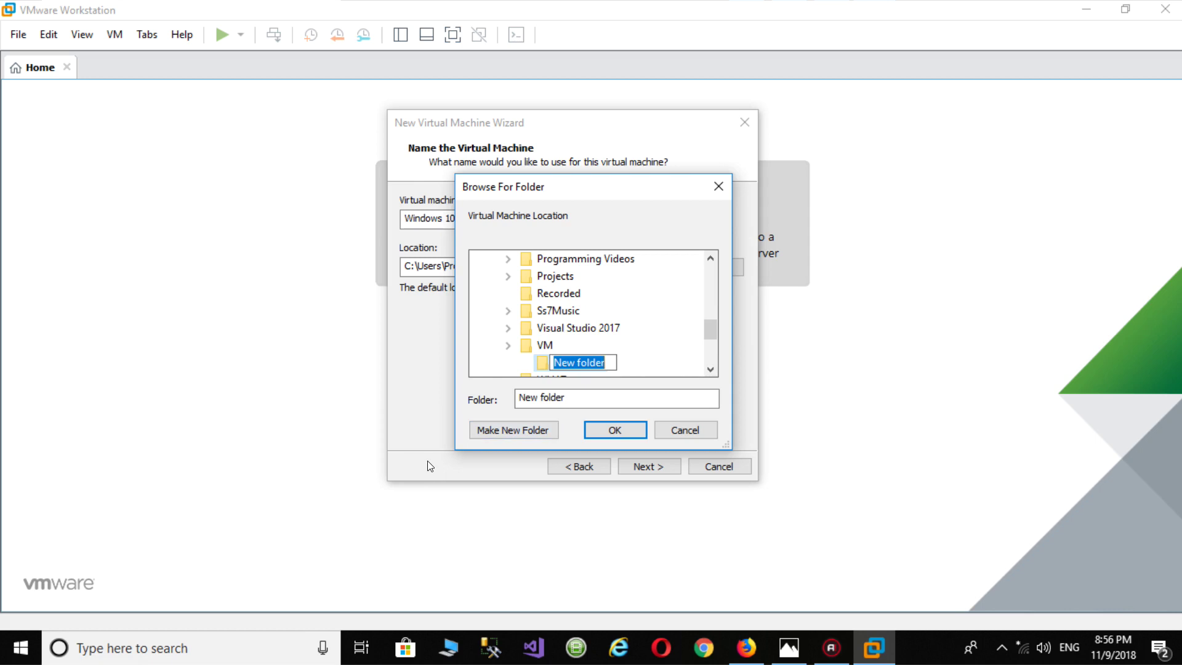
pyautogui.write('wINDOWS')
pyautogui.press('BackSpace')
pyautogui.press('BackSpace')
pyautogui.press('BackSpace')
pyautogui.press('BackSpace')
pyautogui.press('BackSpace')
pyautogui.press('BackSpace')
pyautogui.press('BackSpace')
pyautogui.write('Windows')
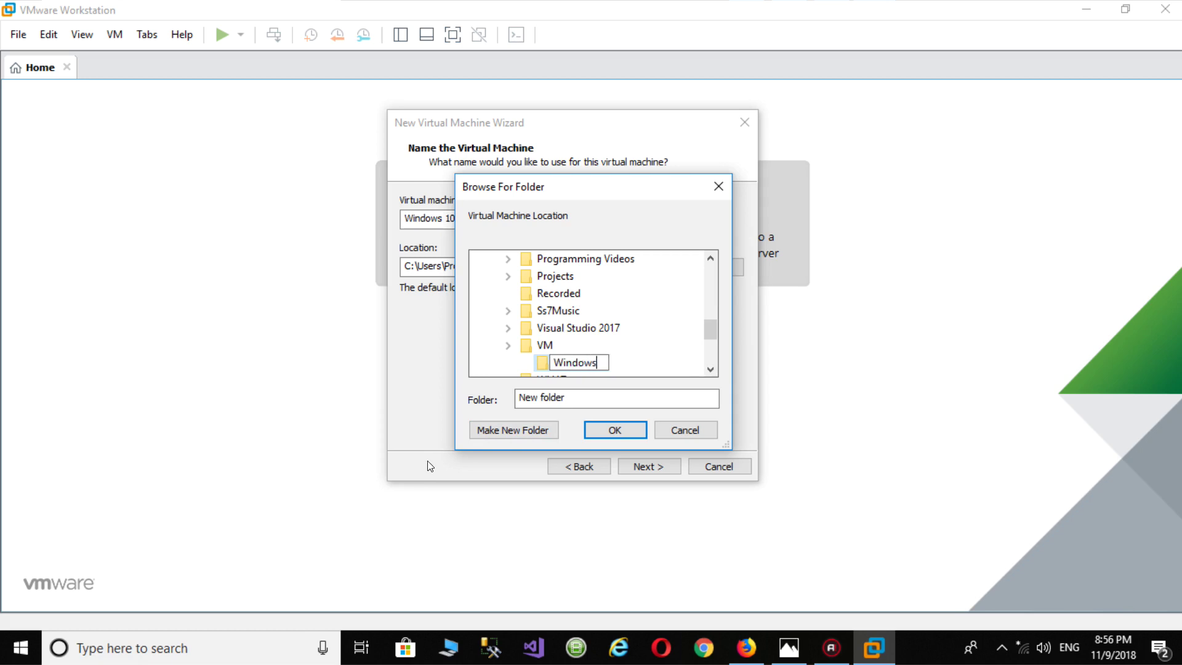
pyautogui.click(543, 364)
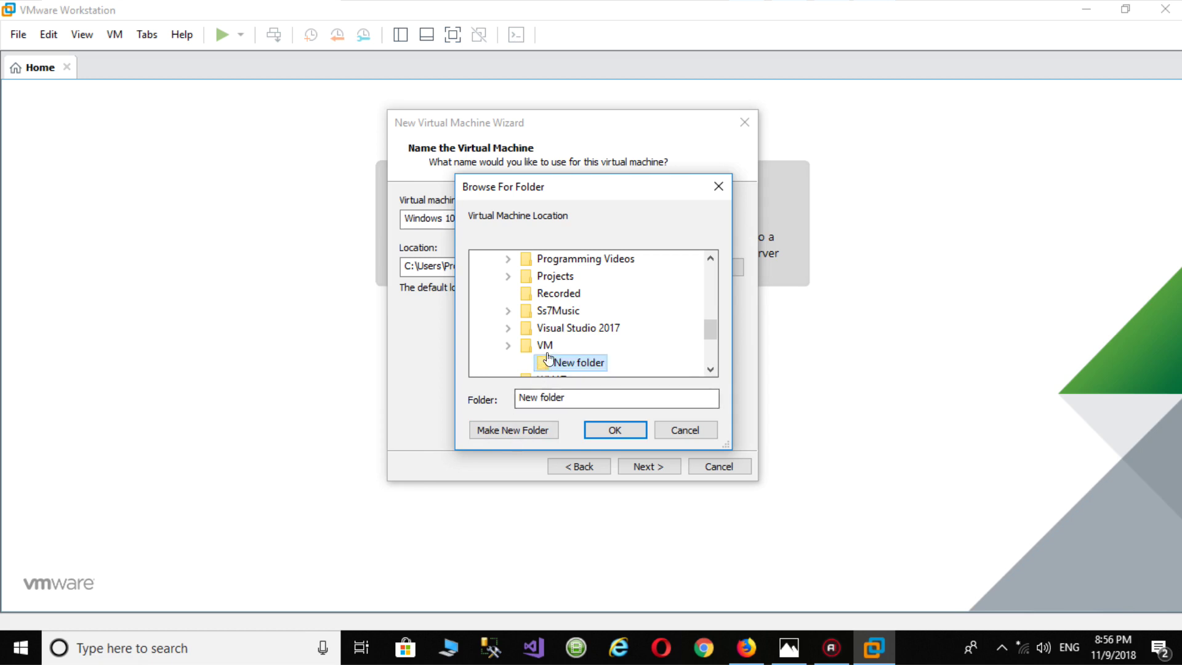
pyautogui.click(612, 430)
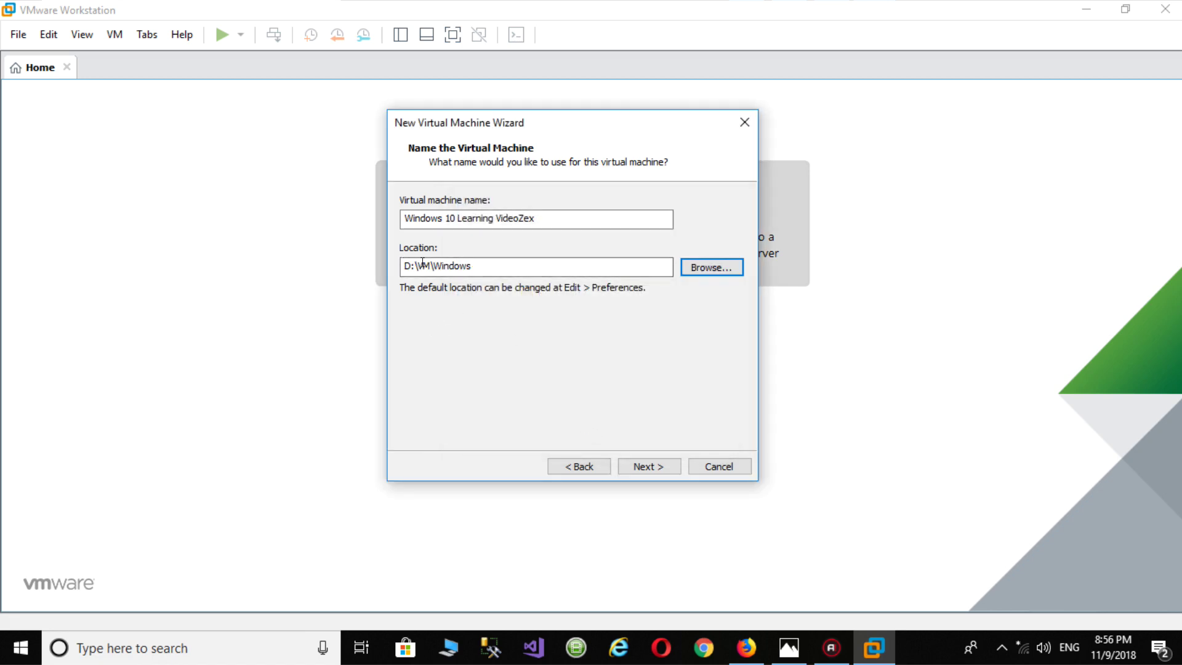
pyautogui.click(654, 465)
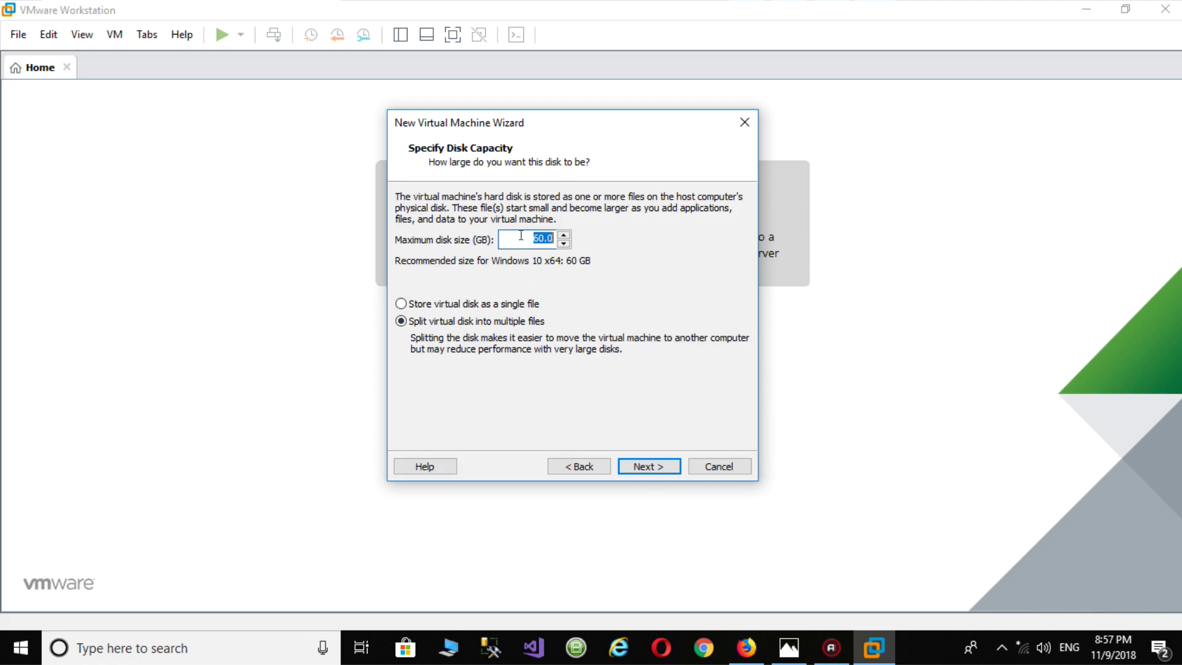
# - Set the maximum disk size to 50 GB, store the virtual disk as a single file and continue to the summary
pyautogui.moveTo(525, 236); pyautogui.dragTo(551, 238)
pyautogui.click(524, 240)
pyautogui.doubleClick(539, 237)
pyautogui.moveTo(539, 238); pyautogui.dragTo(554, 238)
pyautogui.write('50')
pyautogui.click(400, 305)
pyautogui.click(402, 323)
pyautogui.click(403, 304)
pyautogui.click(648, 466)
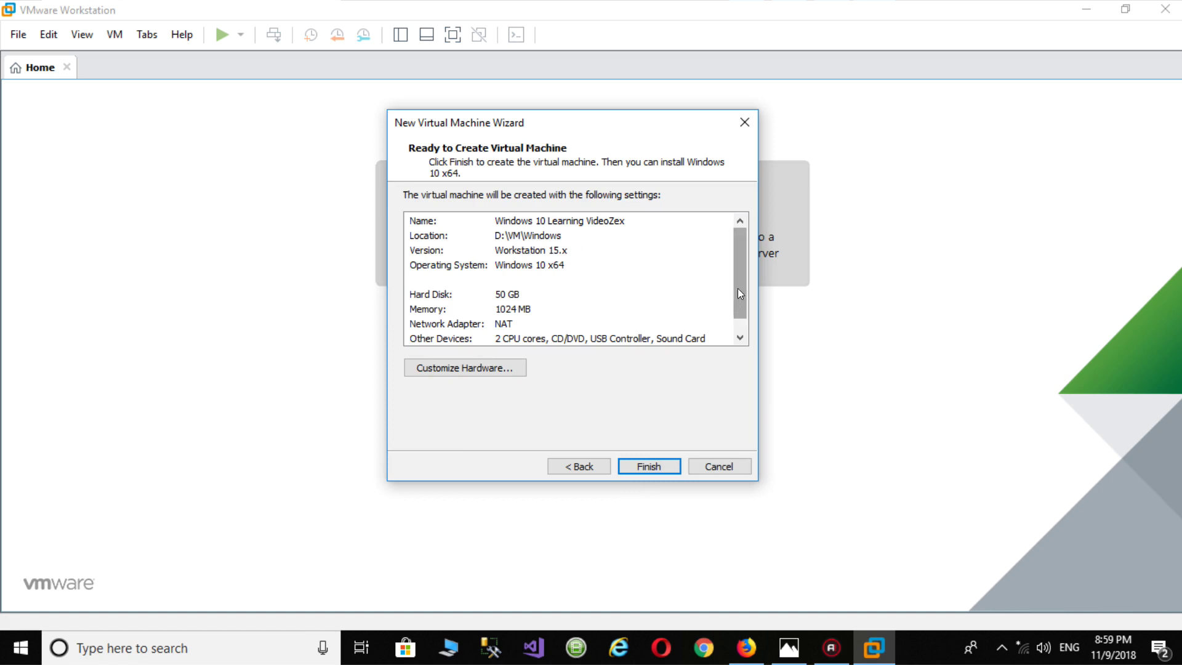
# - Customize the virtual machine's hardware by setting its memory to 3096 MB, check the processor settings and close the hardware settings
pyautogui.moveTo(737, 257)
pyautogui.mouseDown()
pyautogui.moveTo(737, 315)
pyautogui.moveTo(736, 259)
pyautogui.mouseUp()
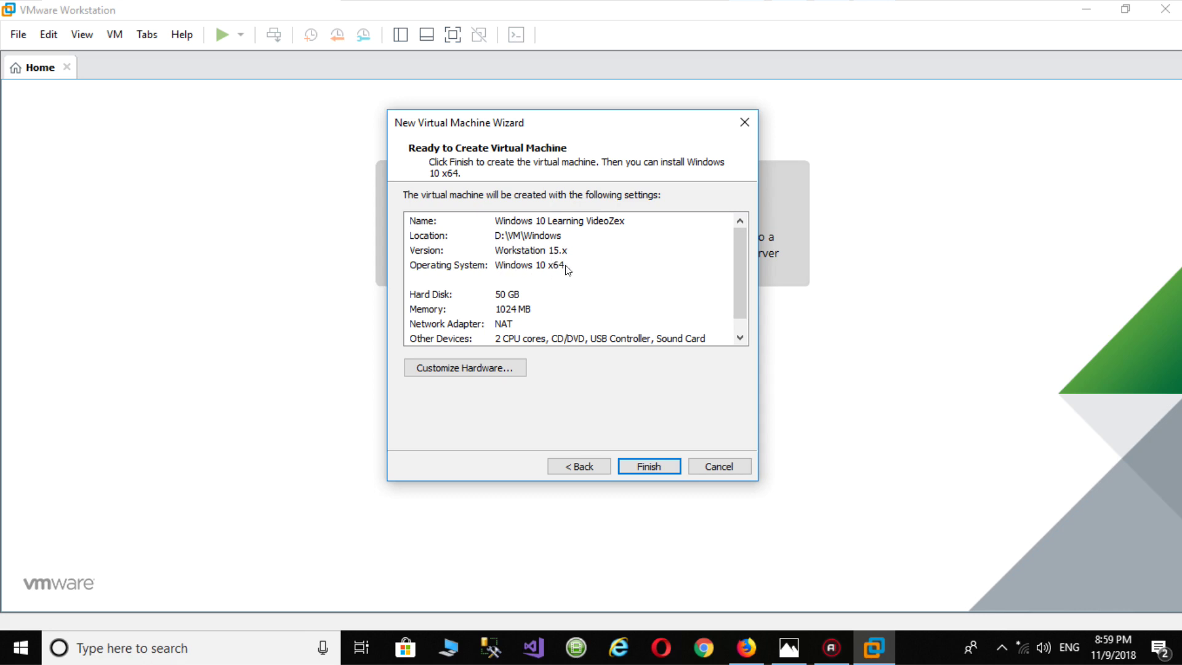
pyautogui.click(417, 300)
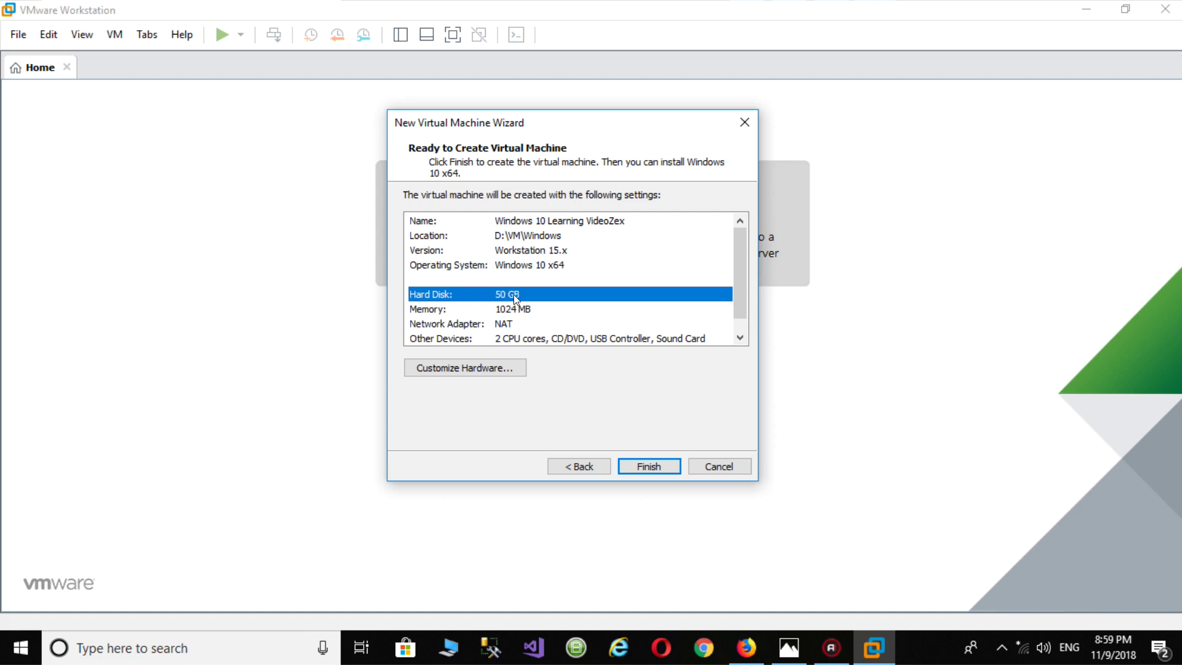
pyautogui.click(432, 312)
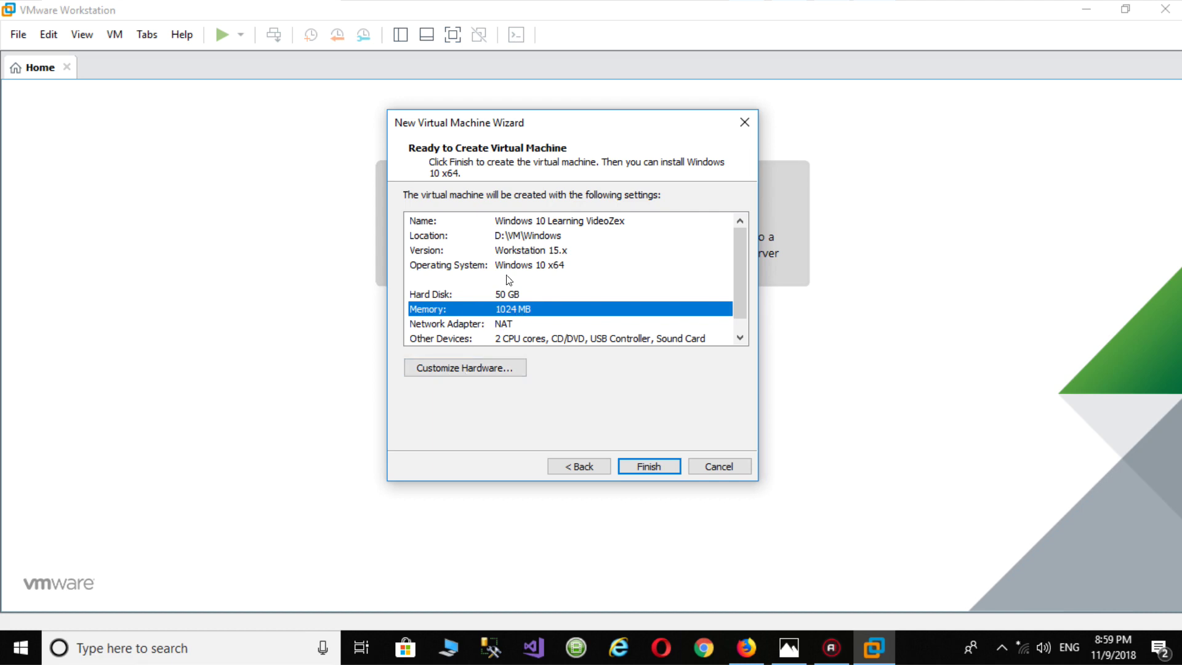
pyautogui.click(456, 370)
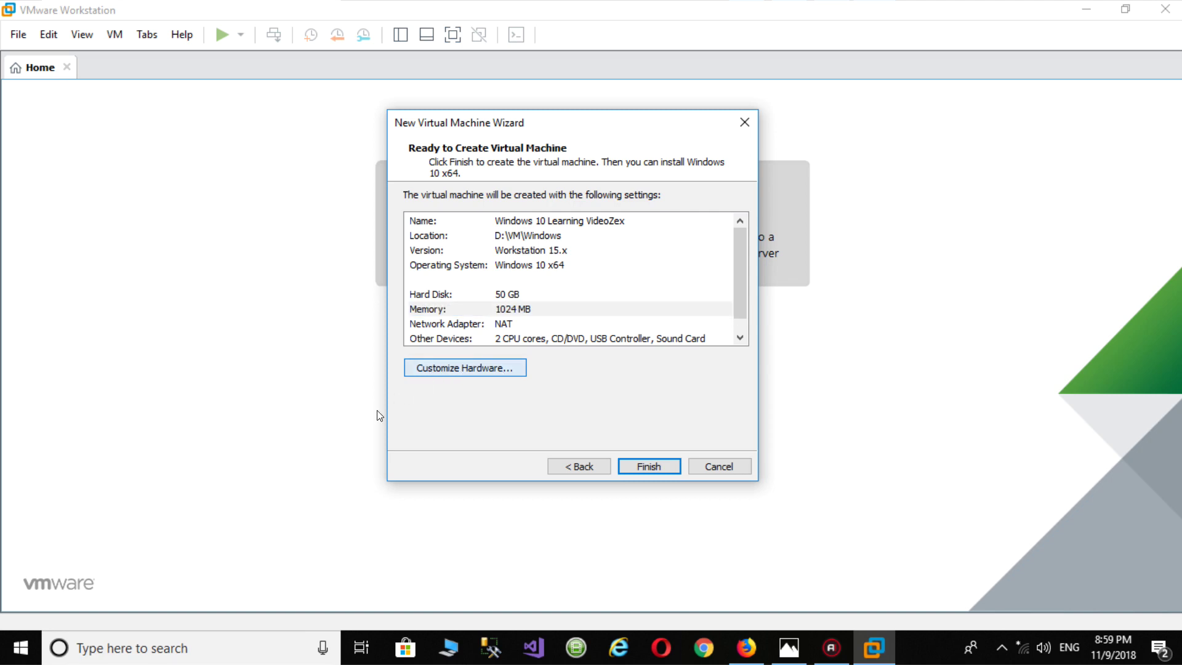
pyautogui.click(451, 368)
pyautogui.moveTo(579, 12); pyautogui.dragTo(488, 40)
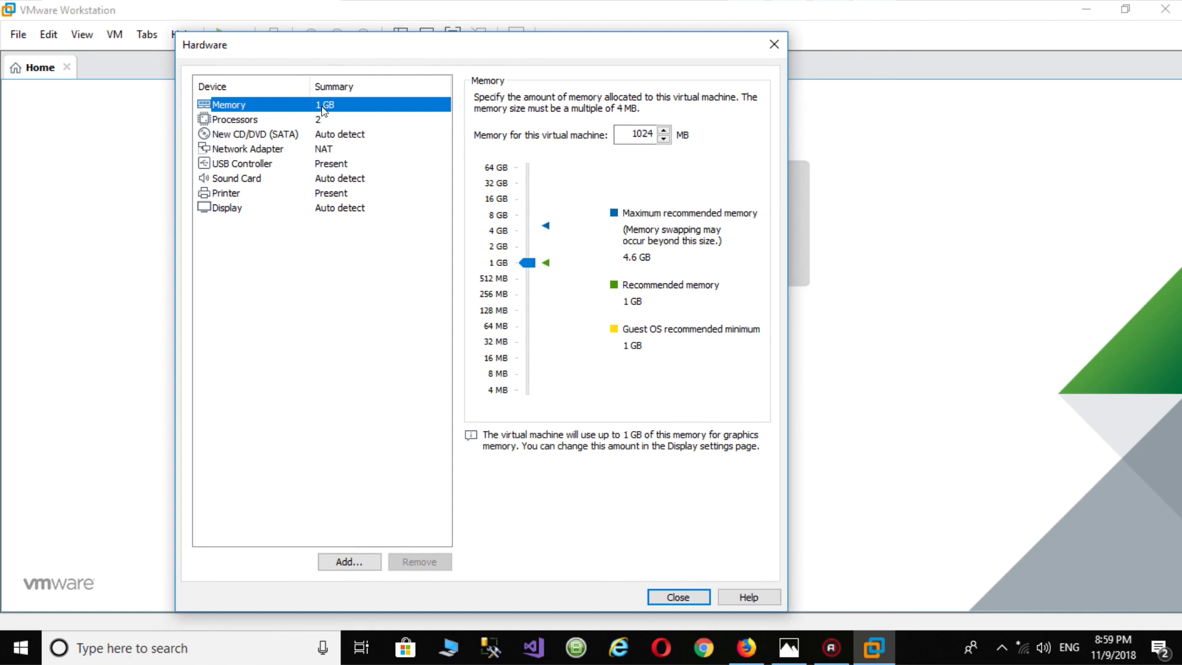
pyautogui.click(527, 263)
pyautogui.moveTo(524, 261); pyautogui.dragTo(525, 244)
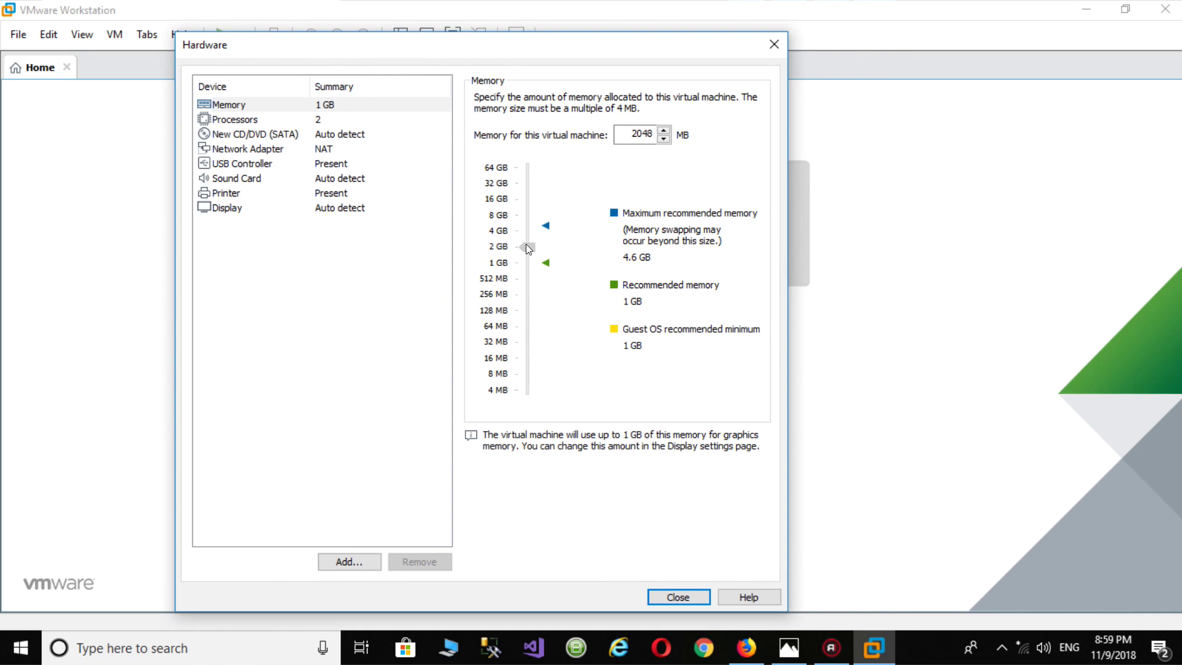
pyautogui.moveTo(525, 243); pyautogui.dragTo(529, 236)
pyautogui.doubleClick(619, 133)
pyautogui.write('3096')
pyautogui.click(278, 137)
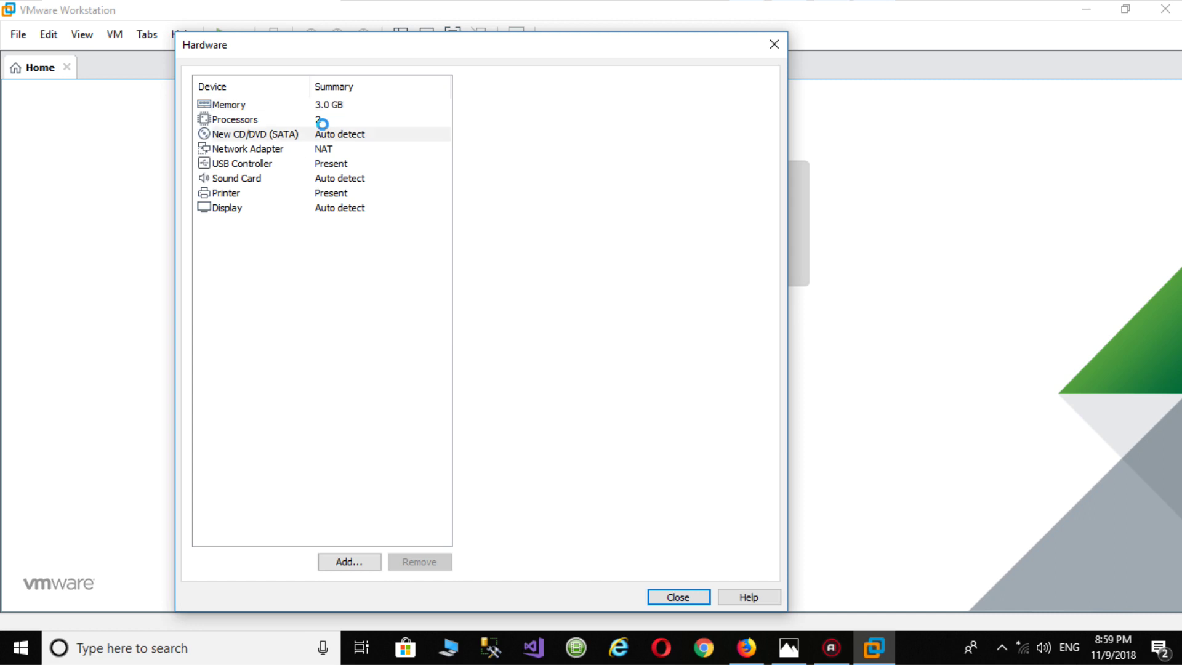
pyautogui.click(224, 107)
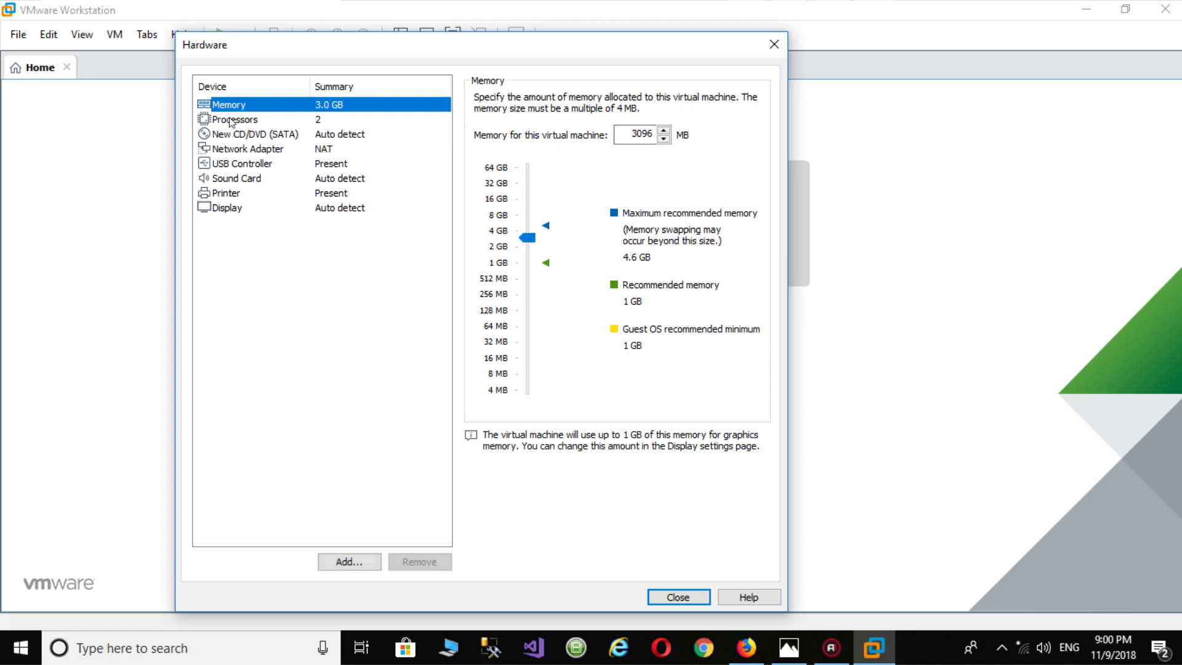
pyautogui.click(232, 121)
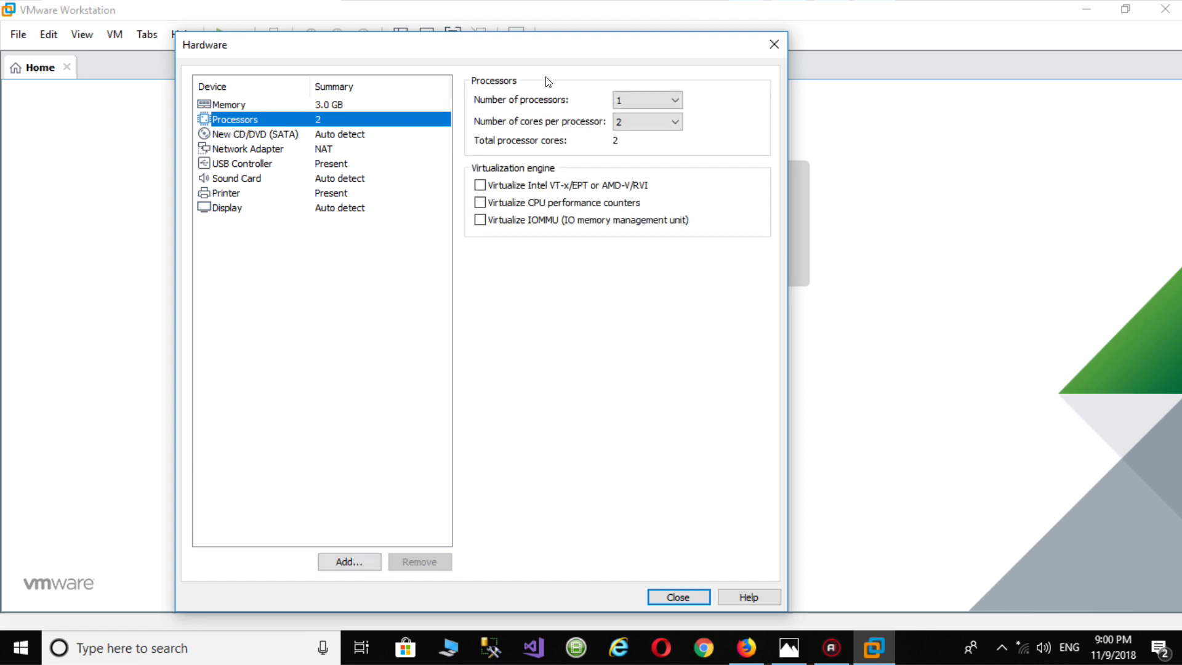
pyautogui.click(678, 597)
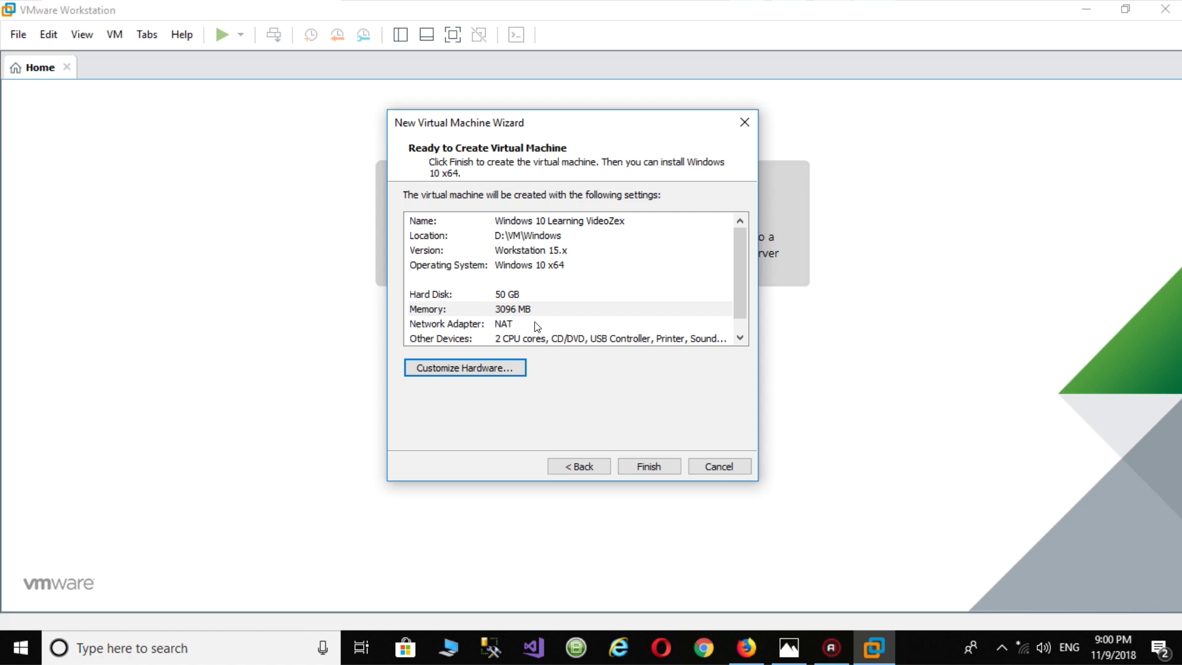
# - Reopen the virtual machine's hardware settings and remove the USB controller, sound card and printer
pyautogui.scroll(-1, 536, 327)
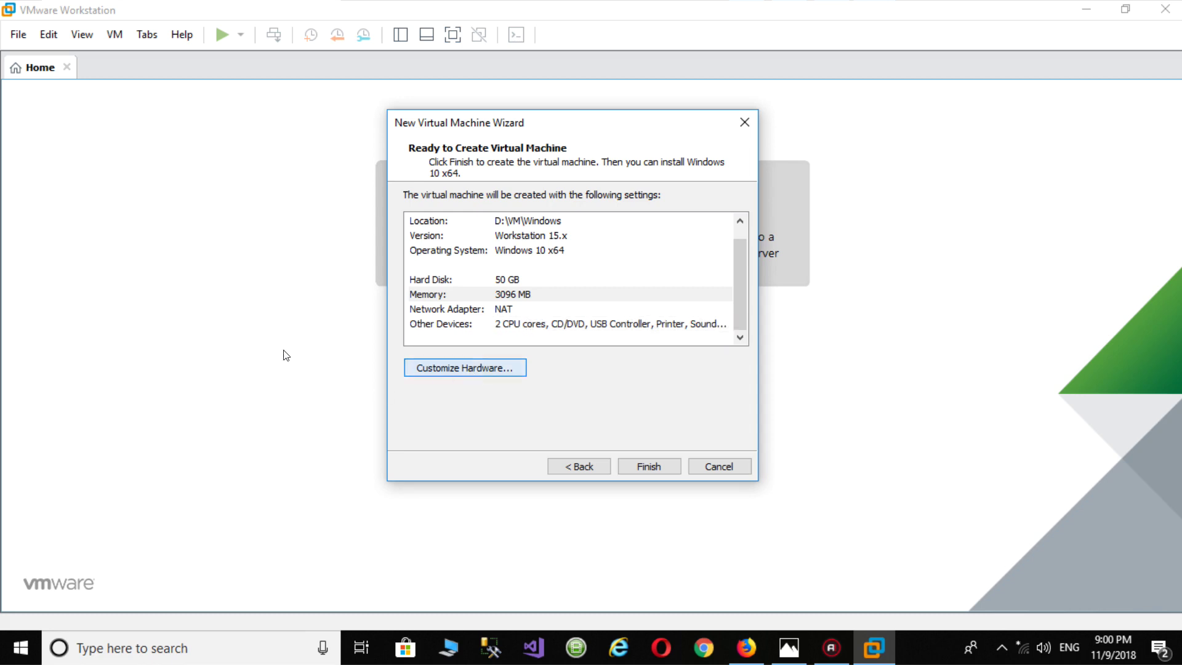
pyautogui.doubleClick(479, 298)
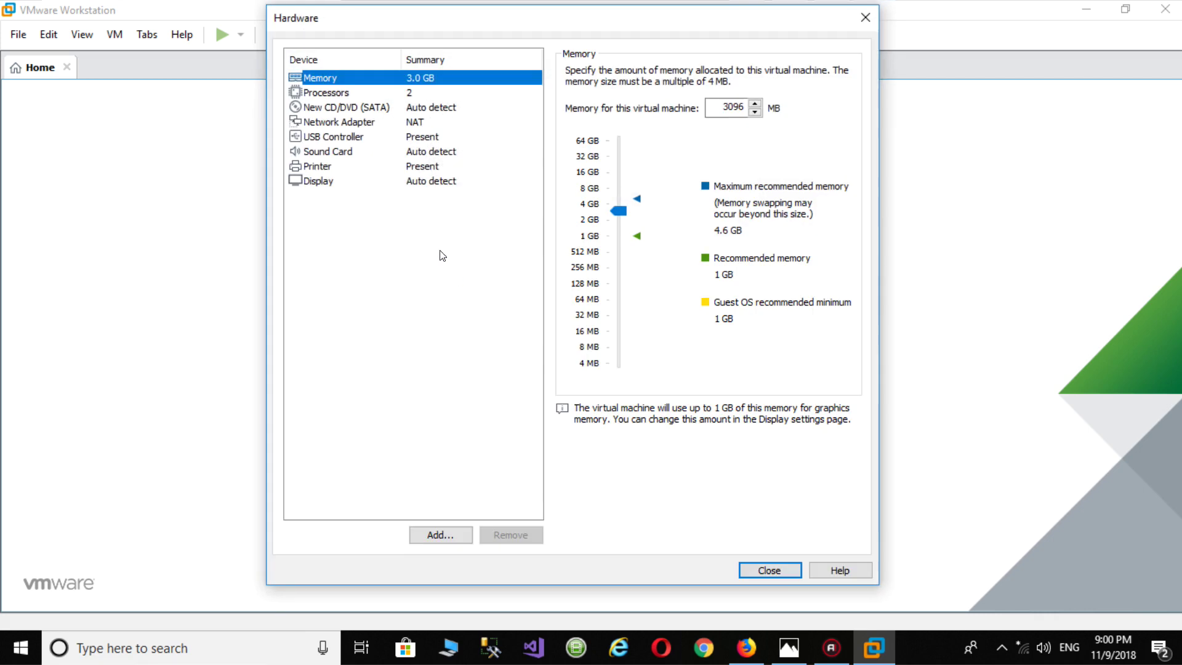
pyautogui.click(326, 93)
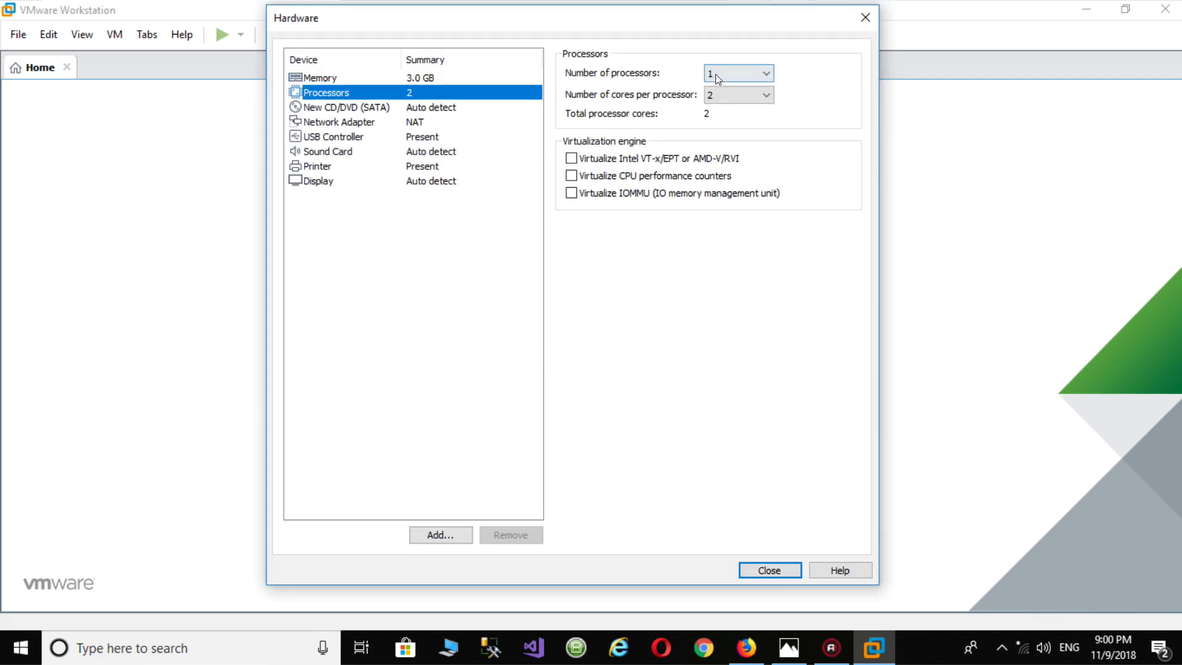
pyautogui.click(309, 110)
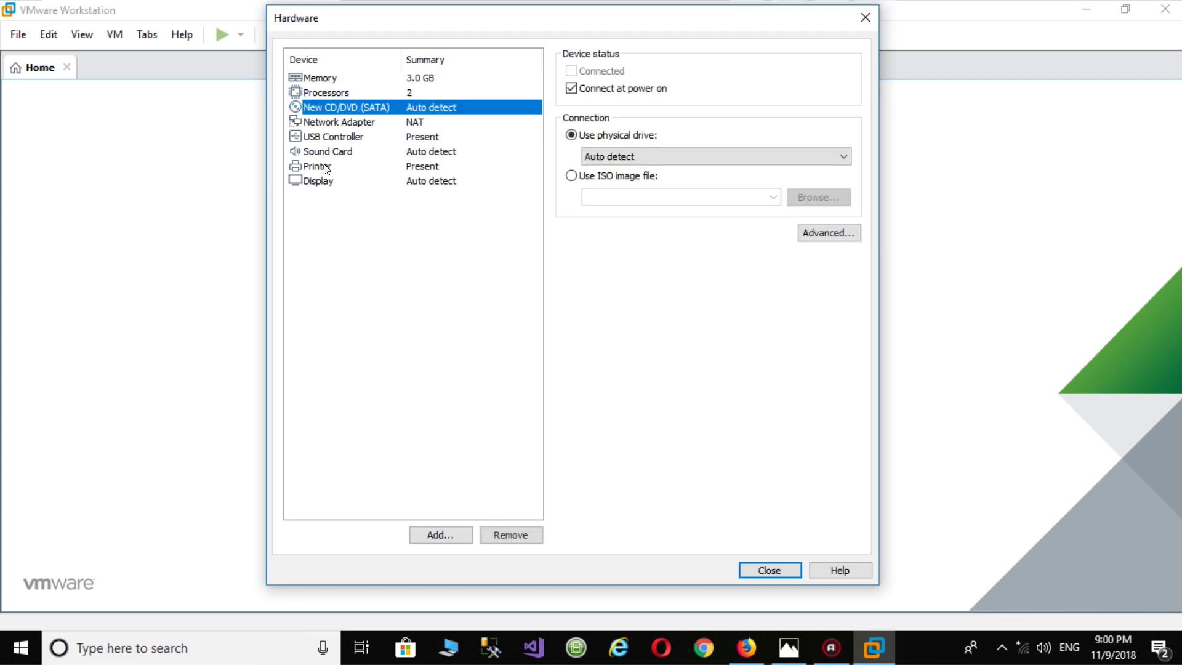
pyautogui.click(328, 123)
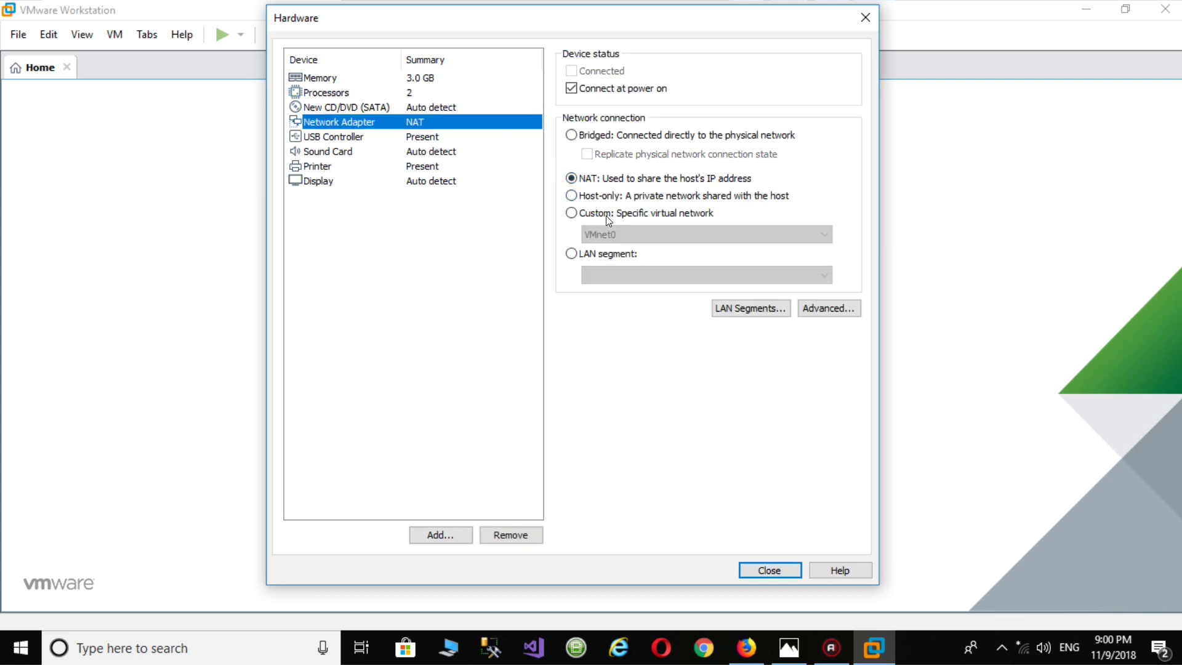
pyautogui.click(329, 137)
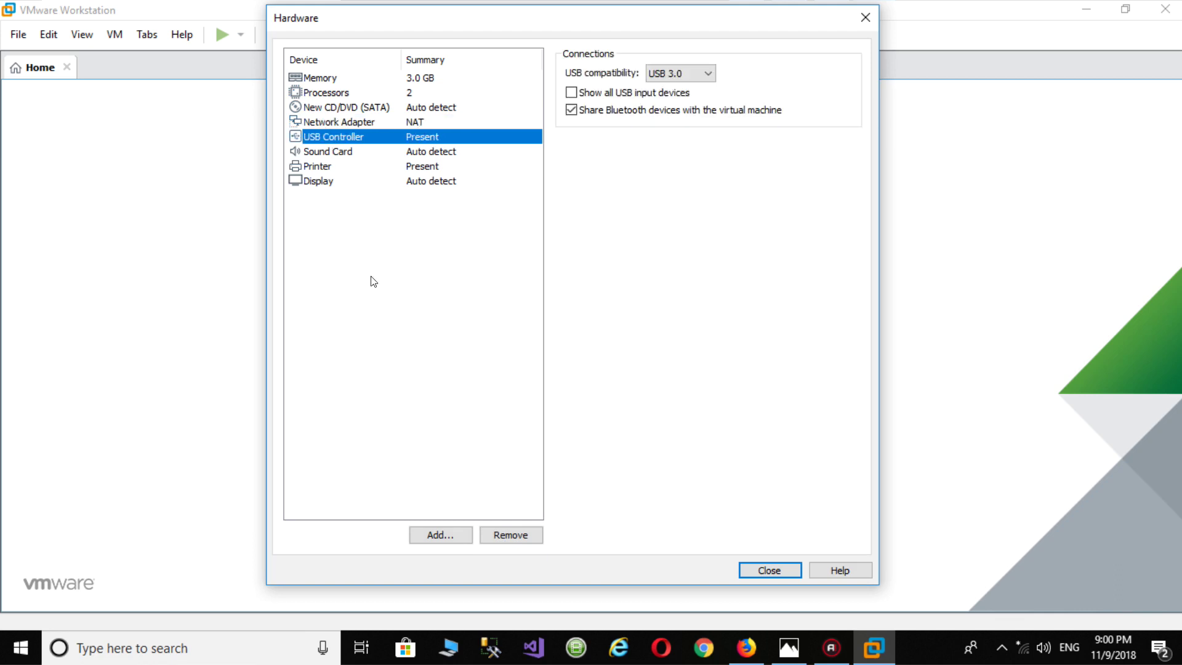
pyautogui.click(507, 538)
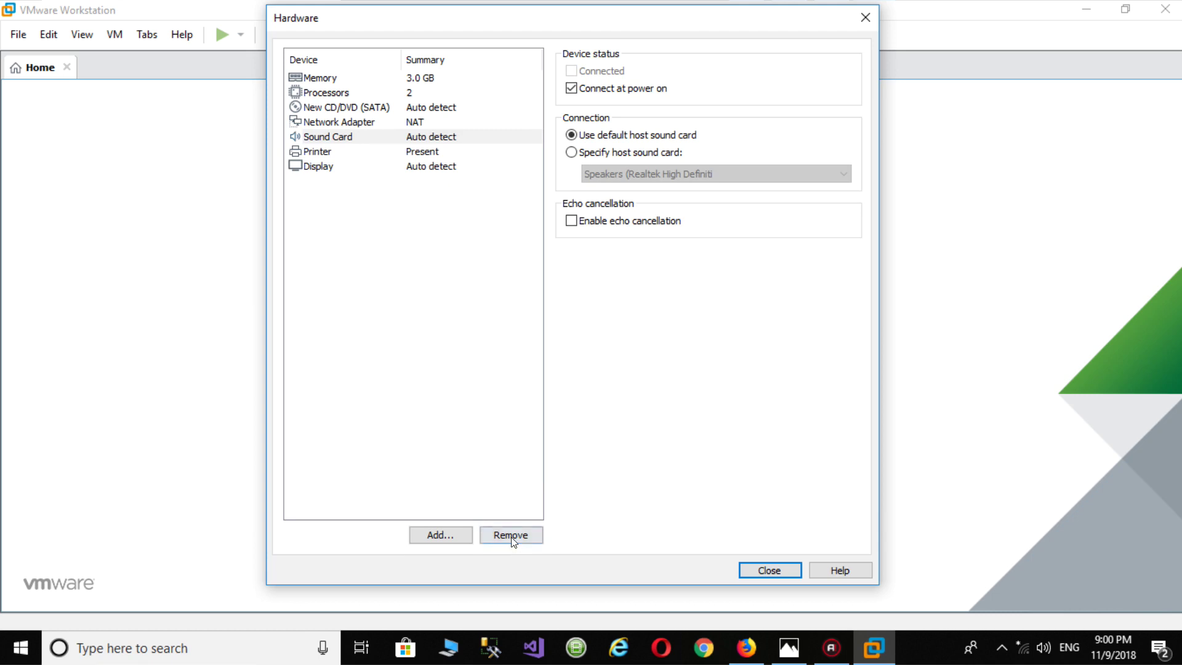
pyautogui.click(512, 540)
pyautogui.click(510, 537)
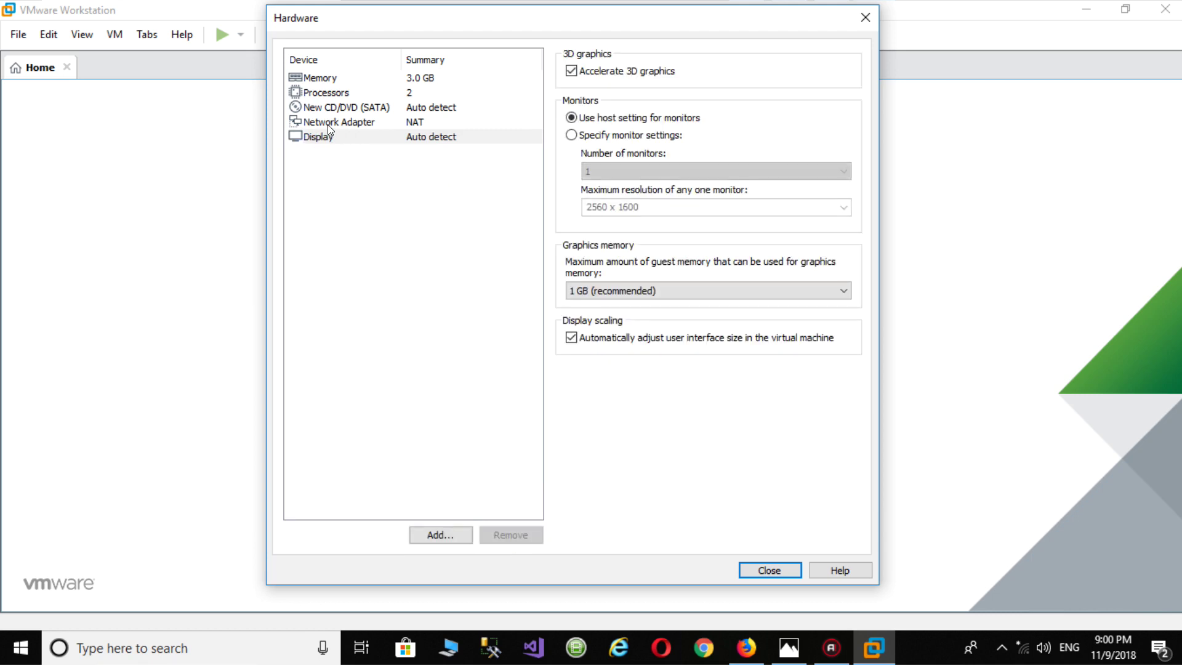
# - Close the hardware settings and finish creating the virtual machine
pyautogui.click(321, 137)
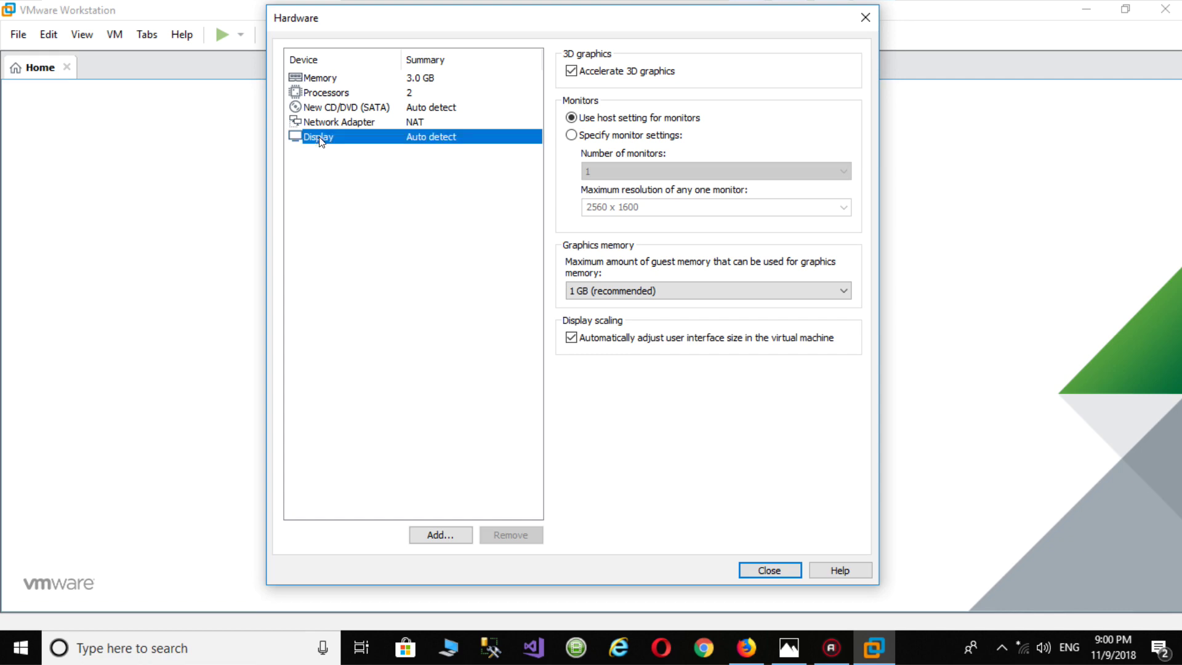
pyautogui.click(768, 568)
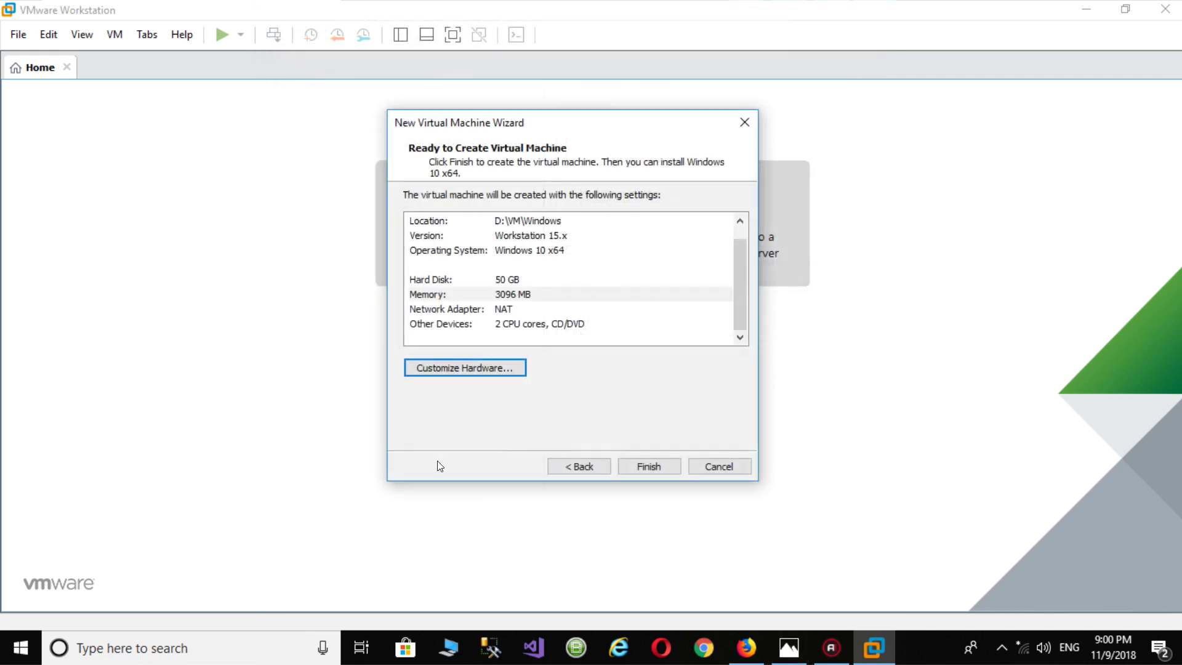
pyautogui.click(646, 467)
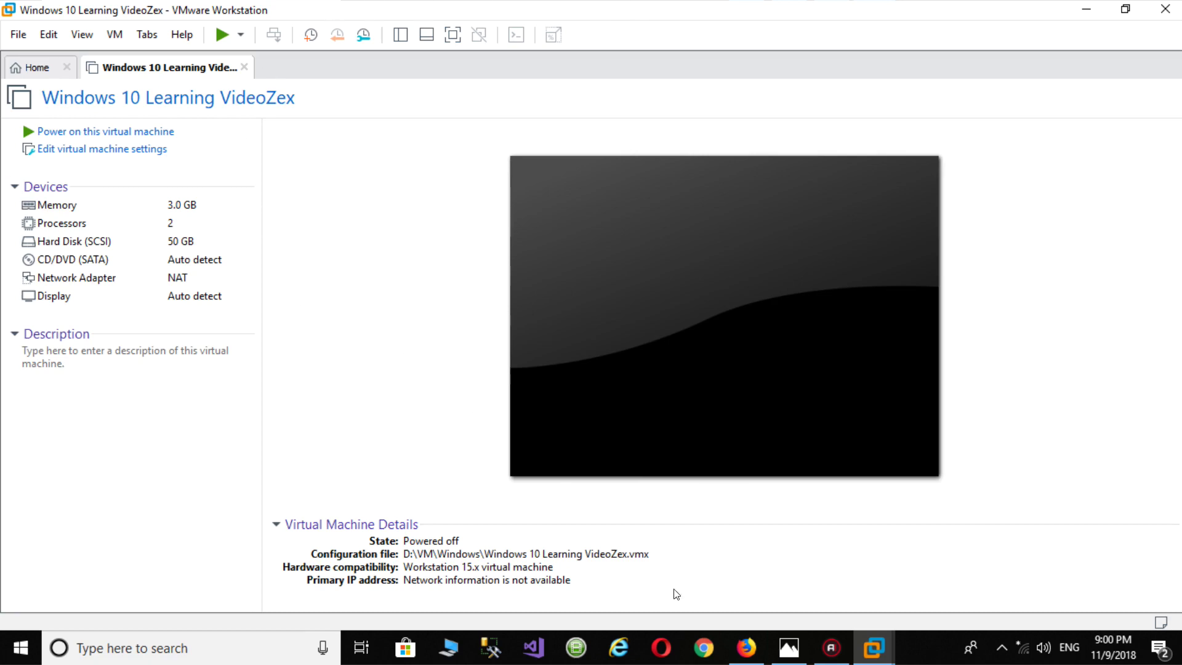
# - Switch to Photos to view the hypervisor diagram virtualhypervisor2.png, and minimize it again
pyautogui.click(787, 648)
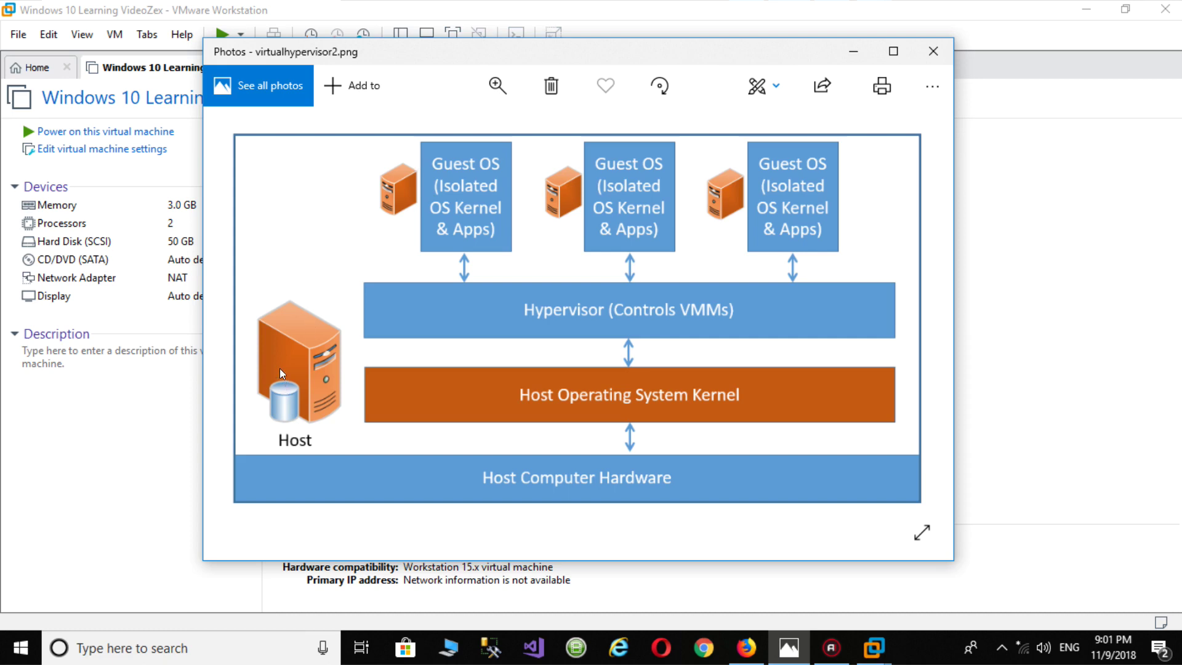
pyautogui.click(854, 51)
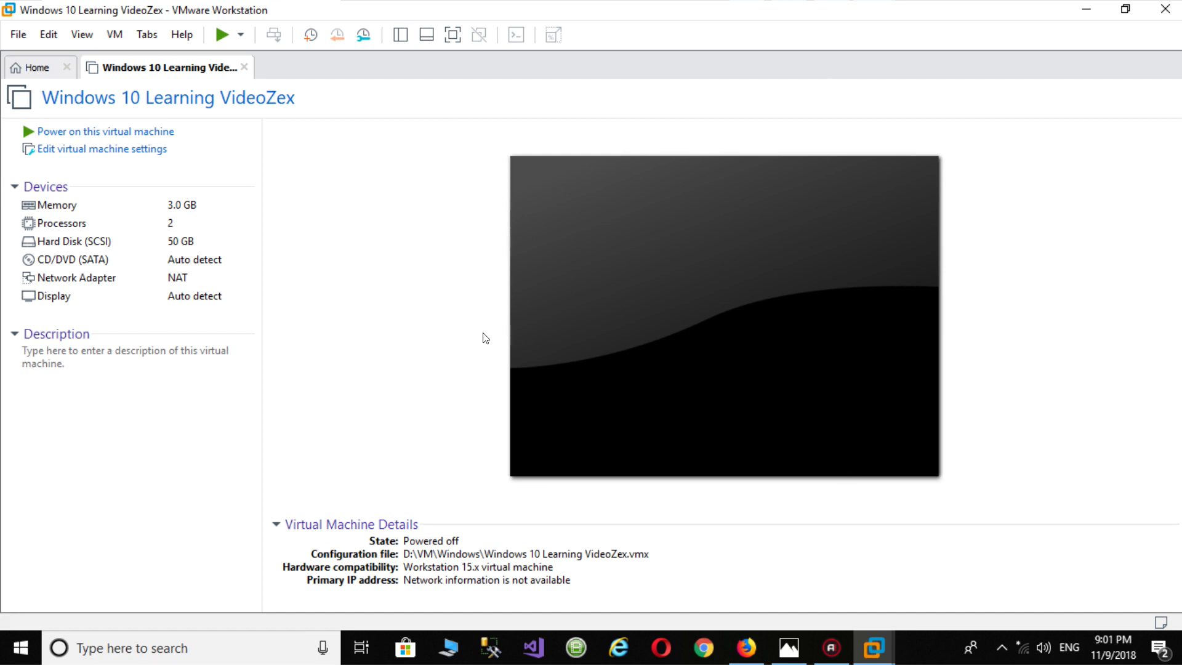
# - Power on the Windows 10 Learning VideoZex virtual machine and power it off again
pyautogui.click(58, 134)
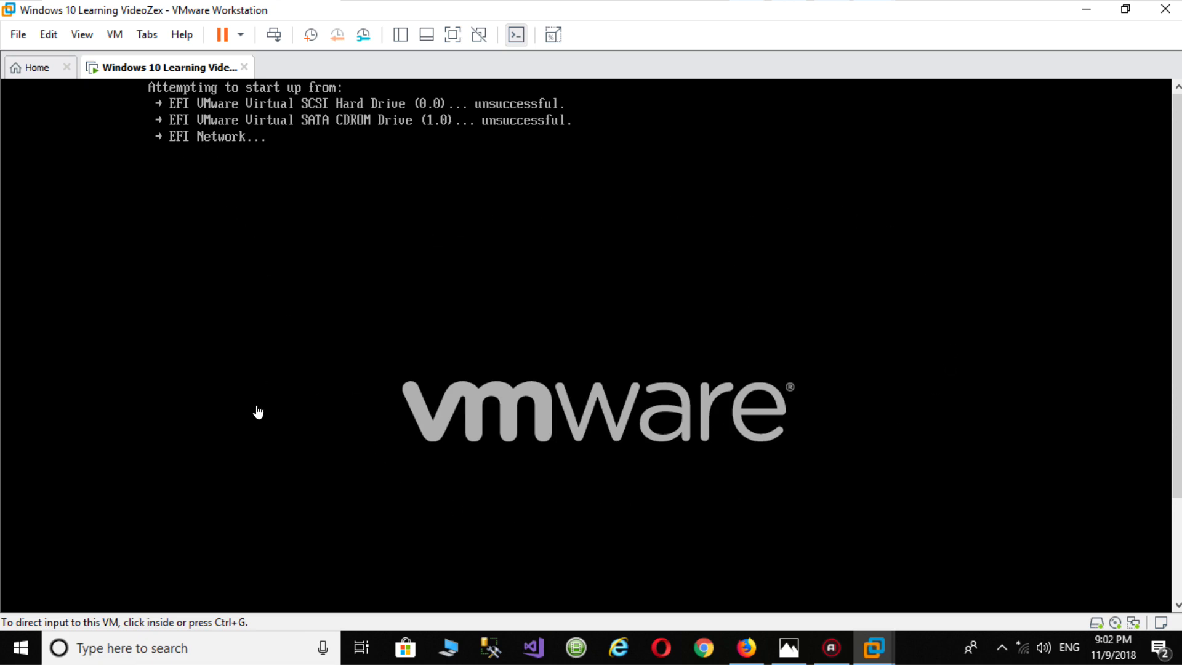
pyautogui.click(240, 37)
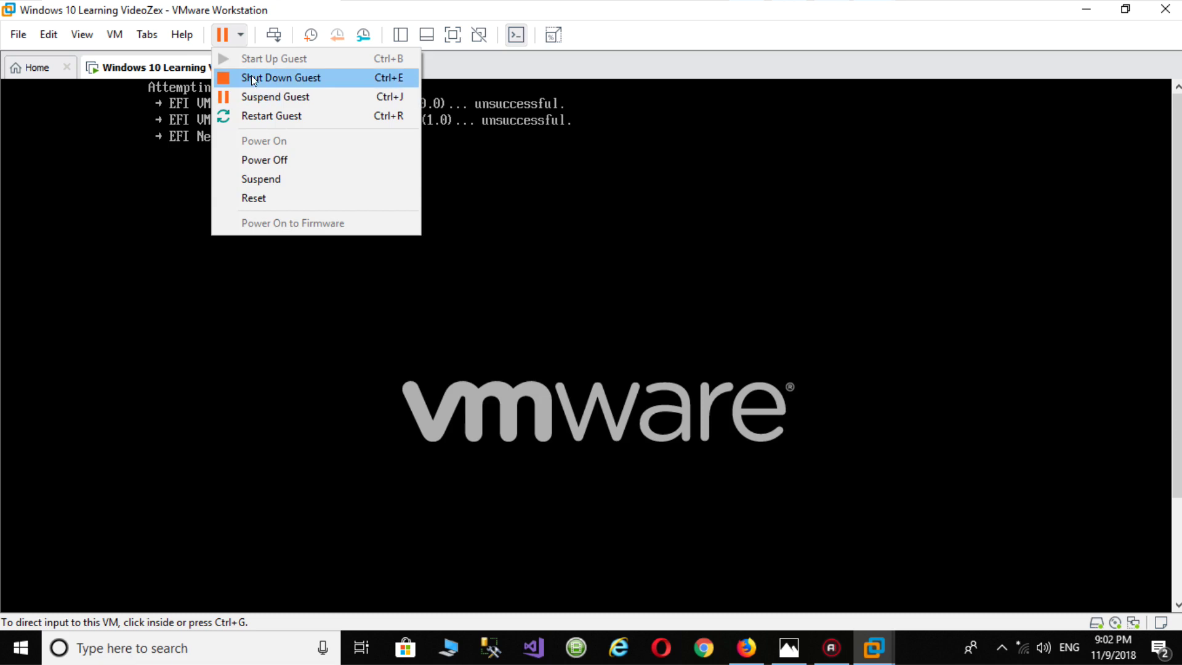
pyautogui.click(256, 159)
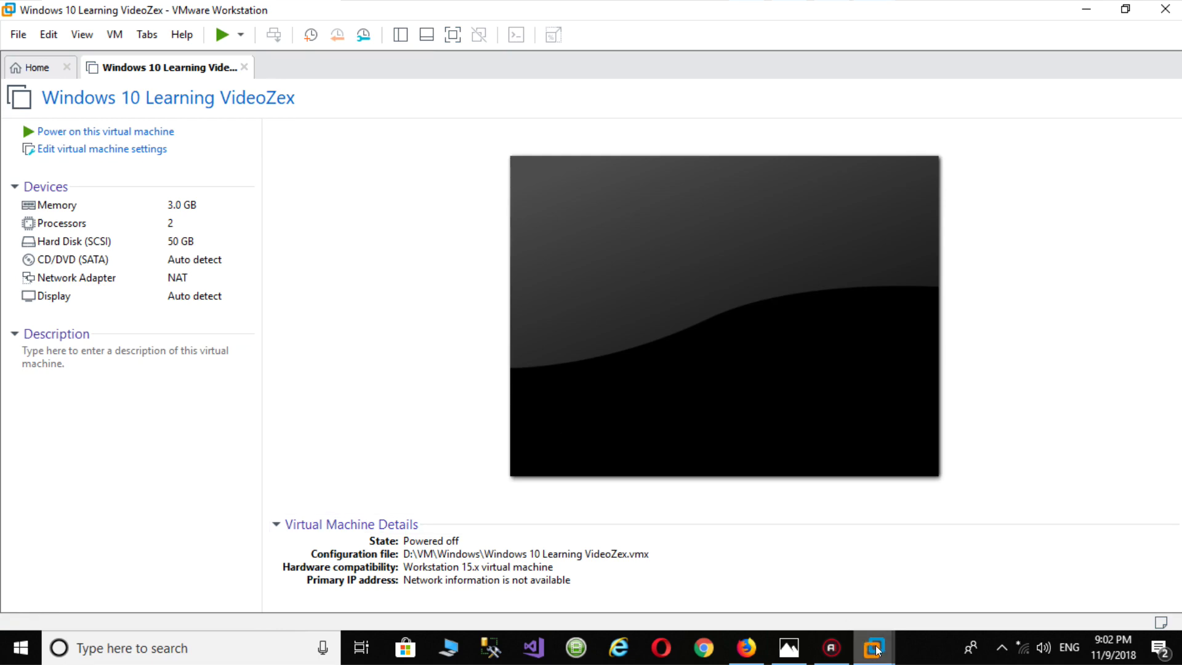
# - Show the VMware Workstation home page and bring the hypervisor diagram in Photos back up to examine it
pyautogui.moveTo(874, 647)
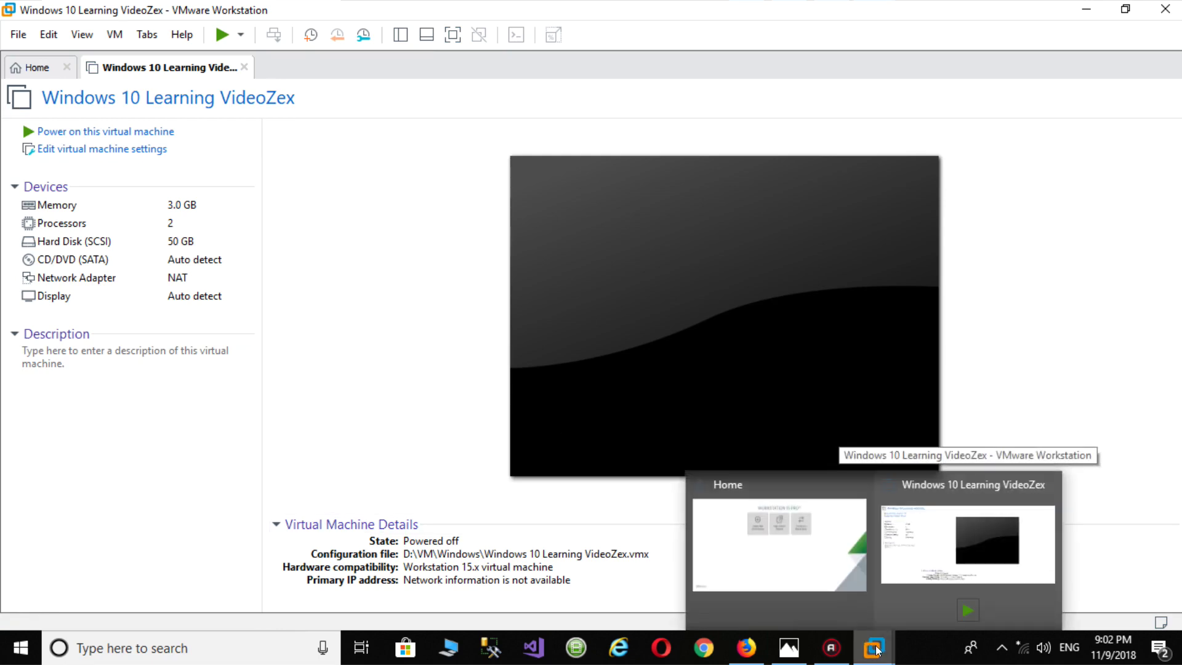
pyautogui.click(788, 561)
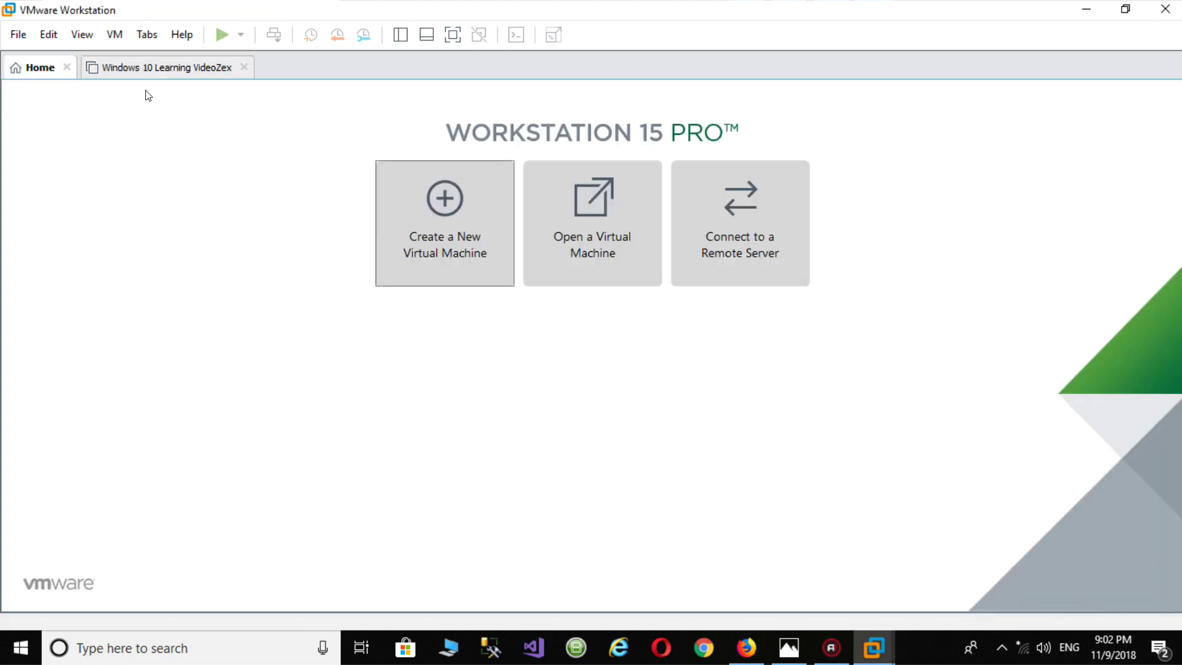
pyautogui.click(787, 649)
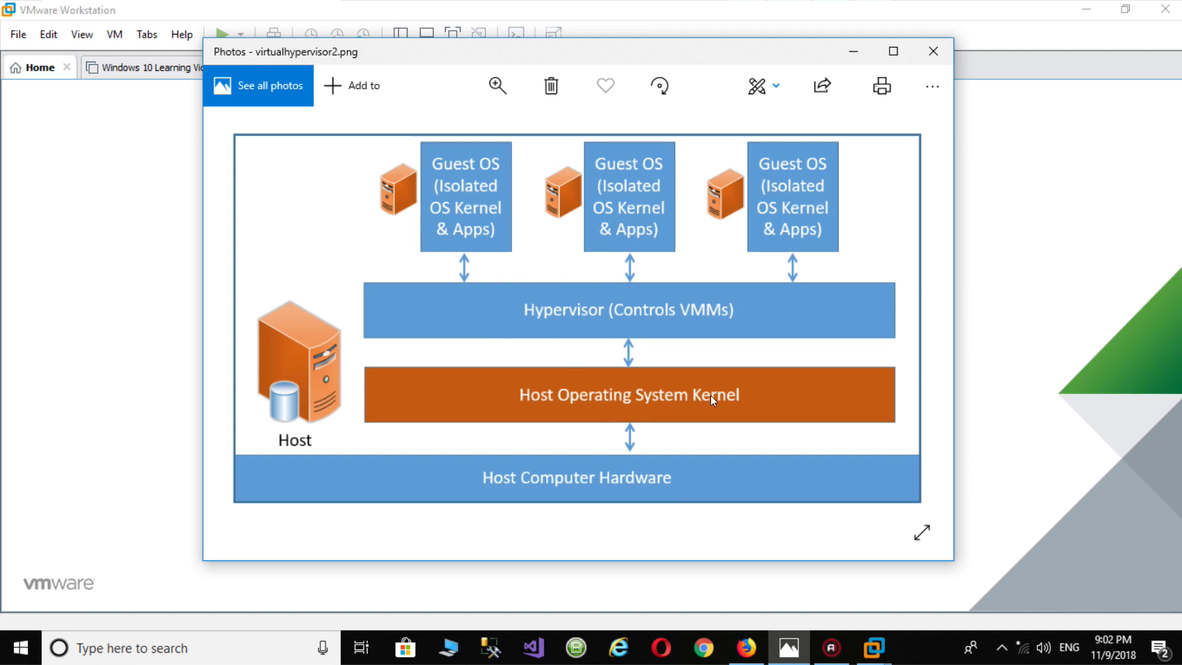
# - Switch to VMware Workstation, view the hypervisor diagram in Photos once more, and return to the VMware Workstation home page
pyautogui.click(197, 146)
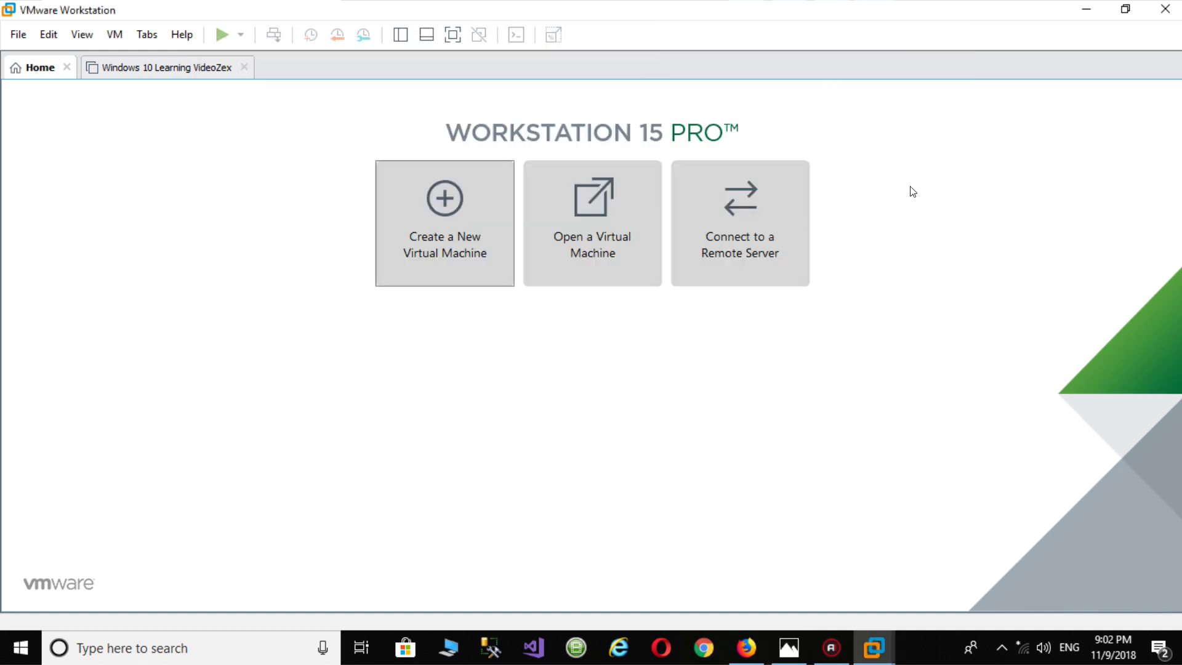
pyautogui.click(788, 647)
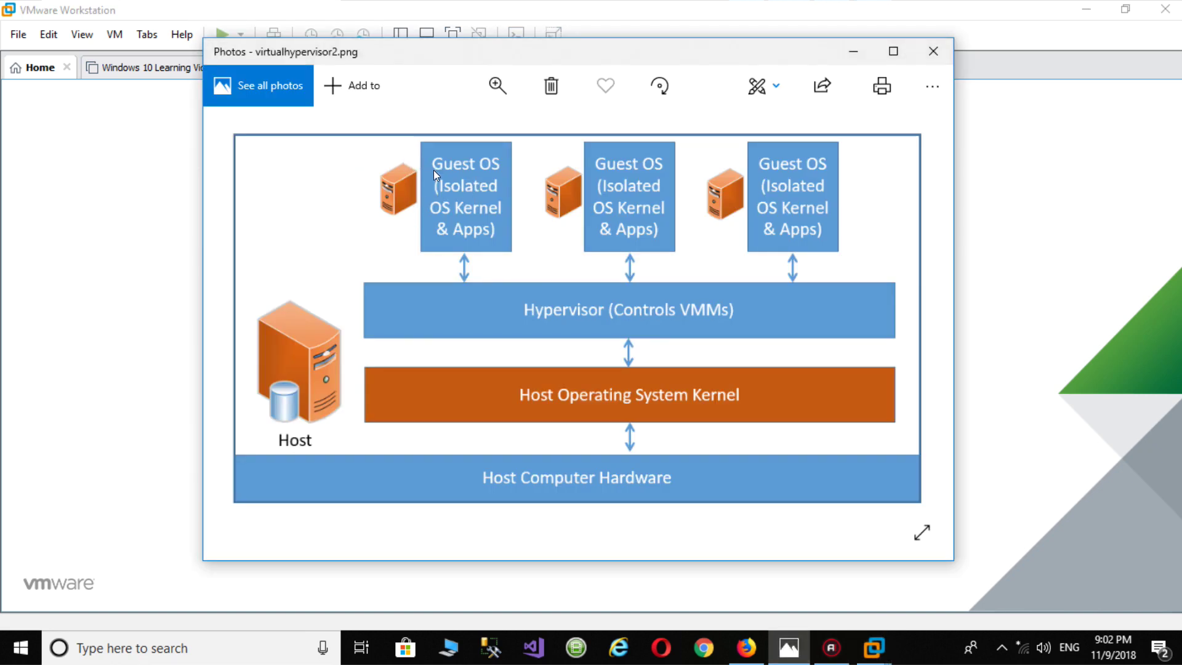
pyautogui.moveTo(876, 650)
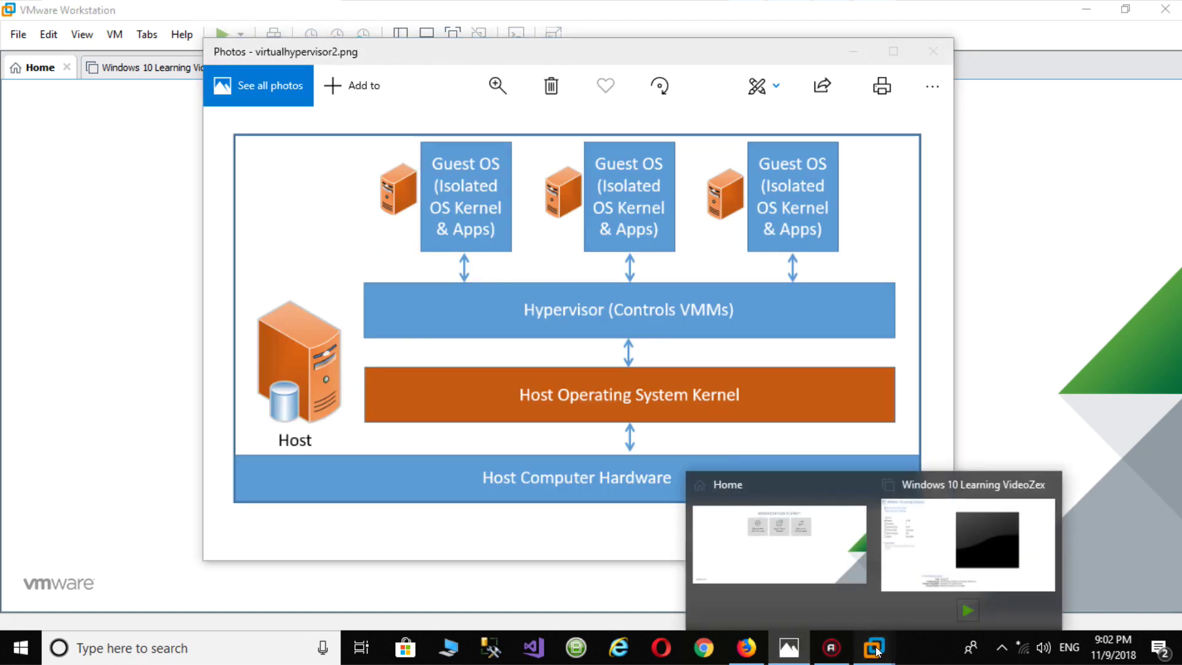
pyautogui.click(963, 553)
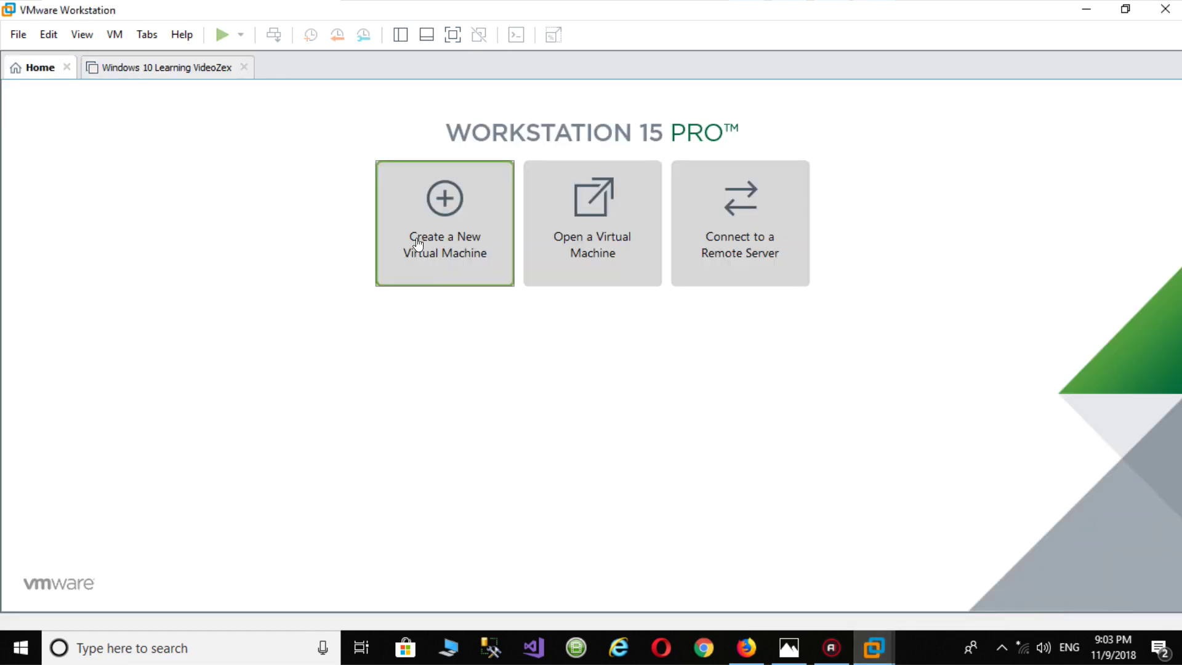
# - Start creating a new virtual machine with the Typical configuration, leaving the operating system to be installed later
pyautogui.click(442, 243)
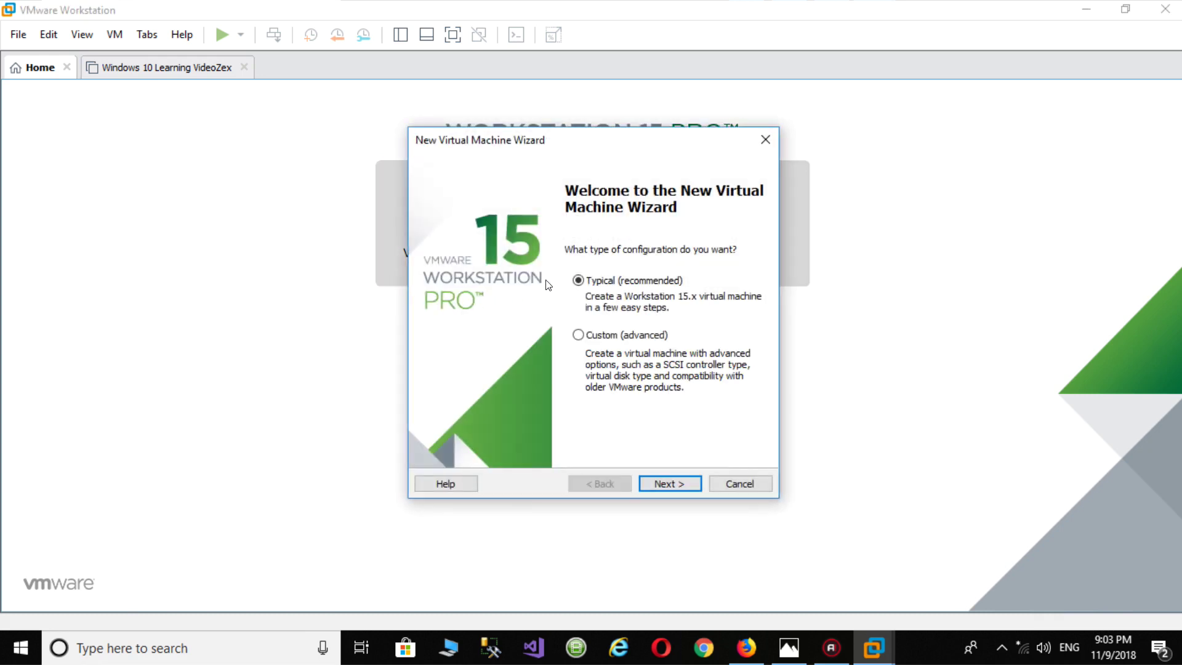
pyautogui.click(666, 483)
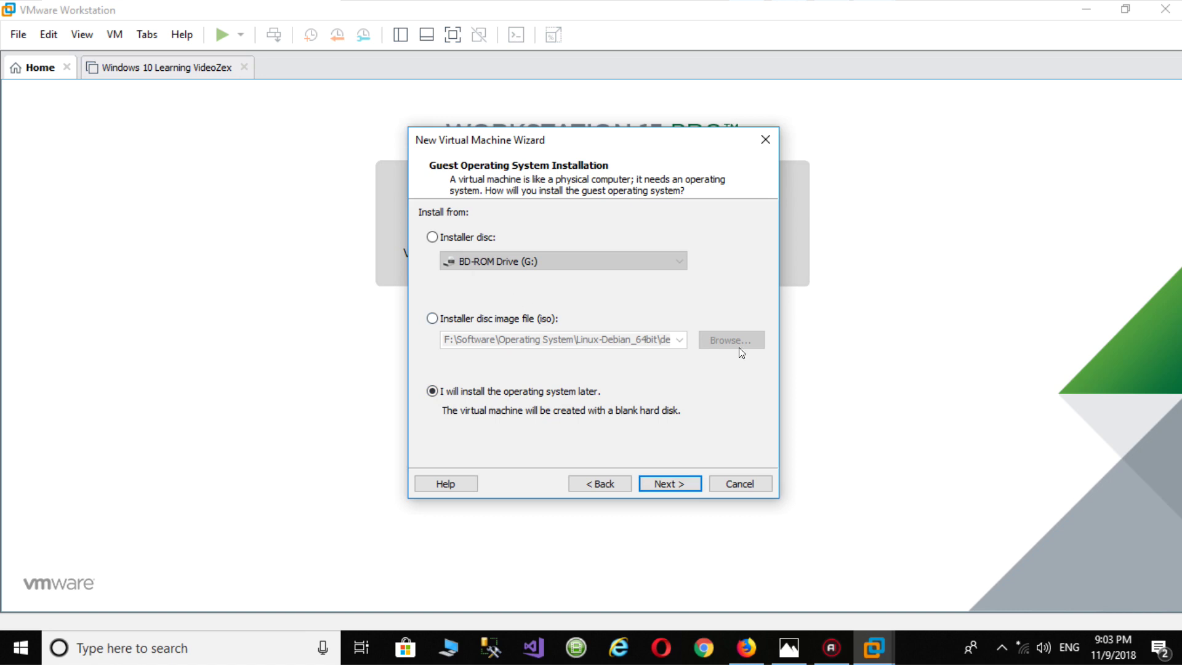
pyautogui.click(669, 483)
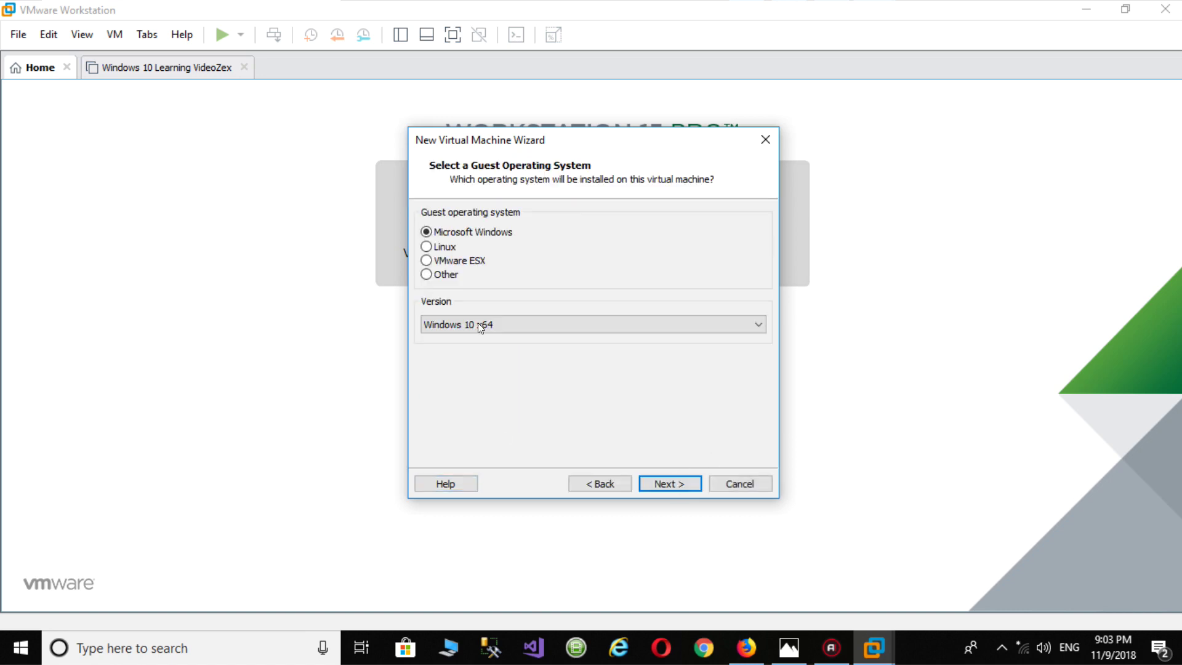
# - Choose Linux as the guest operating system with version Debian 8.x 64-bit and continue to the naming page
pyautogui.click(431, 245)
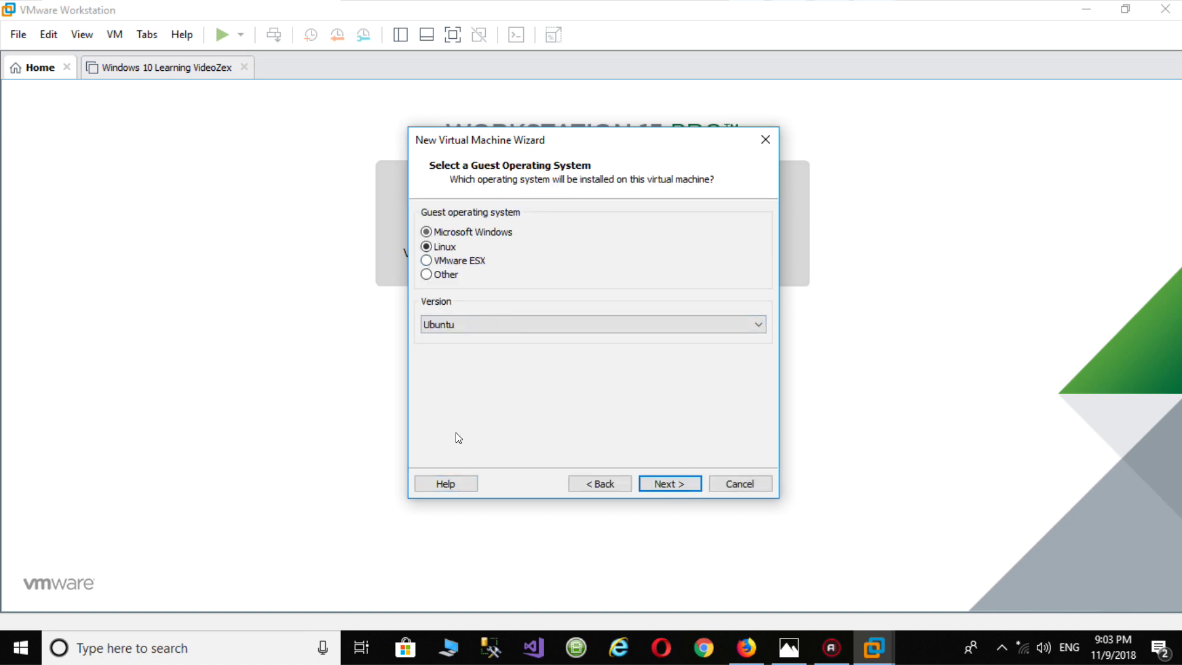
pyautogui.click(445, 331)
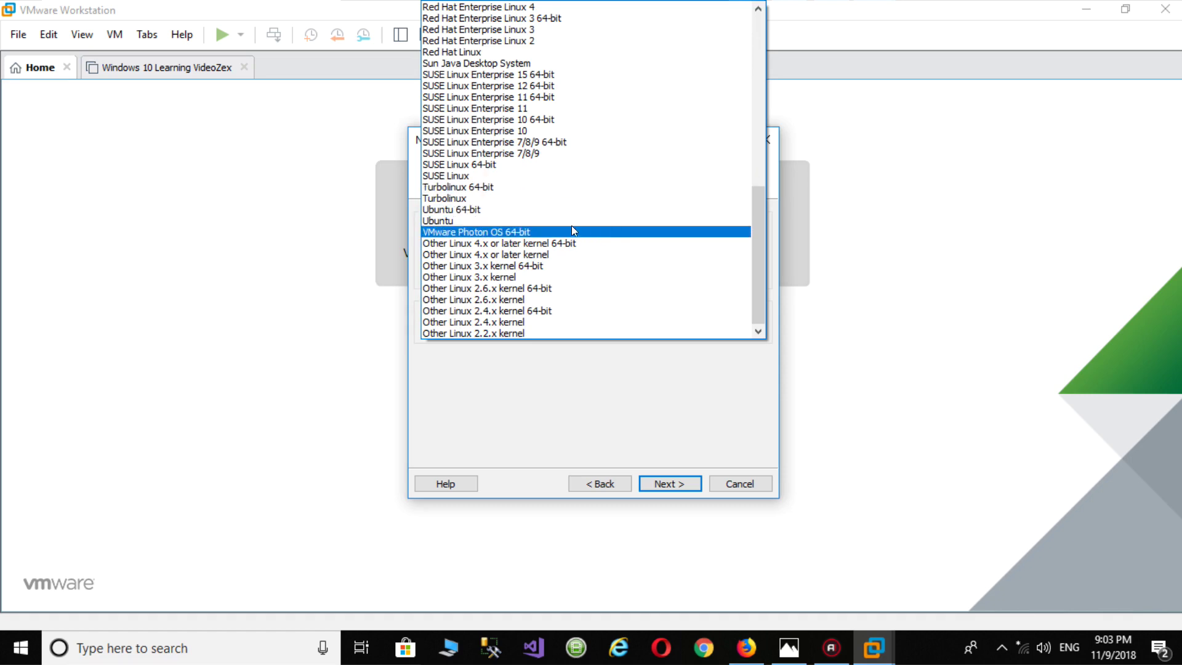
pyautogui.scroll(15, 560, 219)
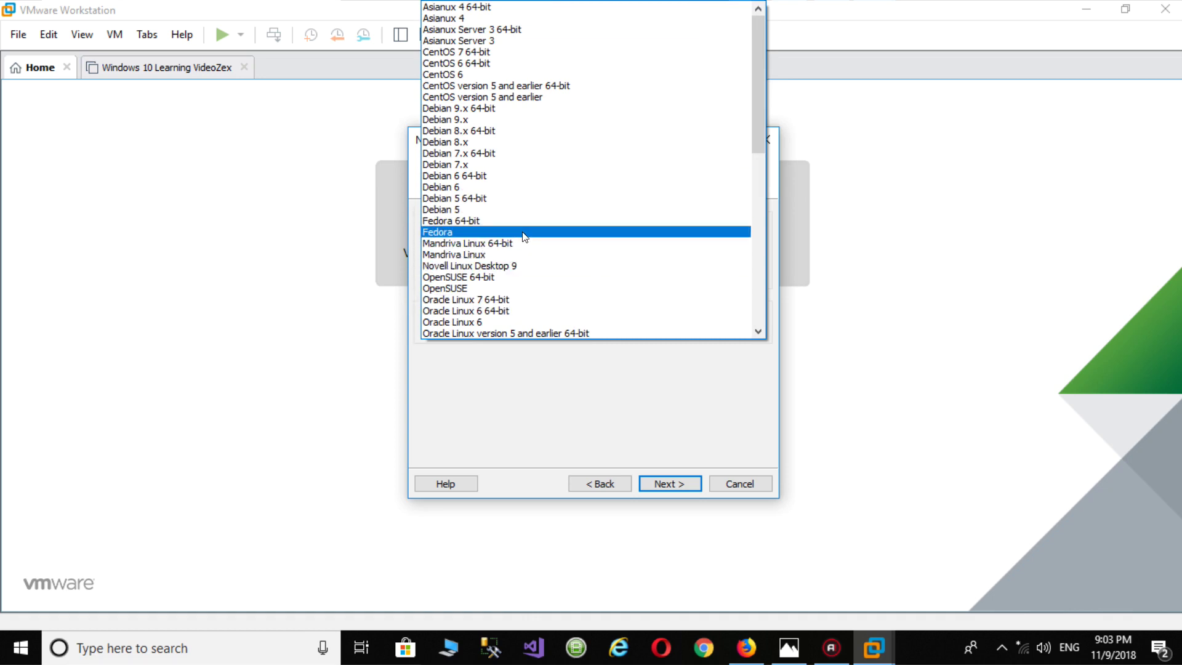
pyautogui.scroll(-3, 525, 238)
pyautogui.scroll(-3, 523, 236)
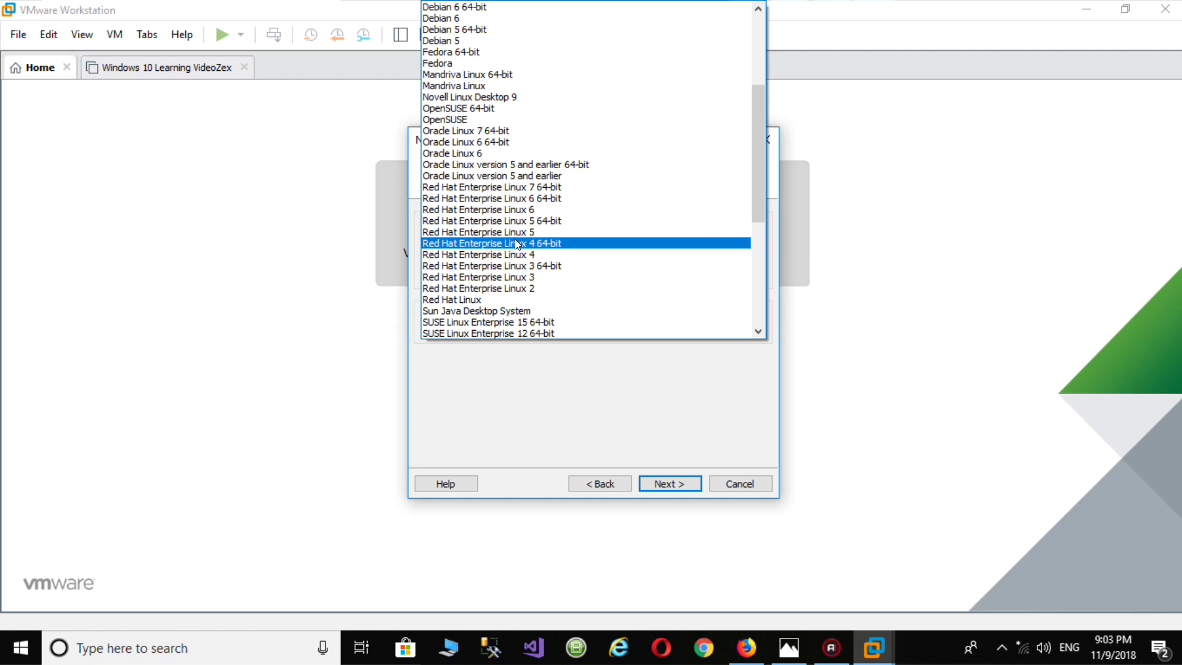
pyautogui.scroll(-4, 520, 243)
pyautogui.scroll(5, 526, 241)
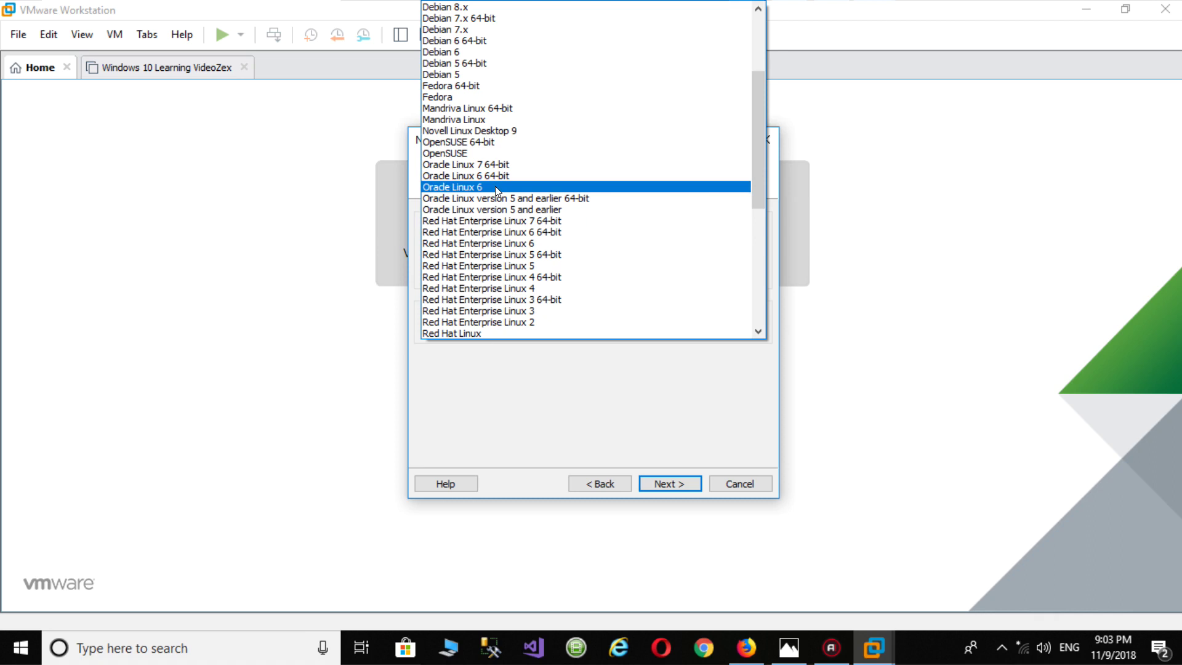
pyautogui.scroll(3, 492, 270)
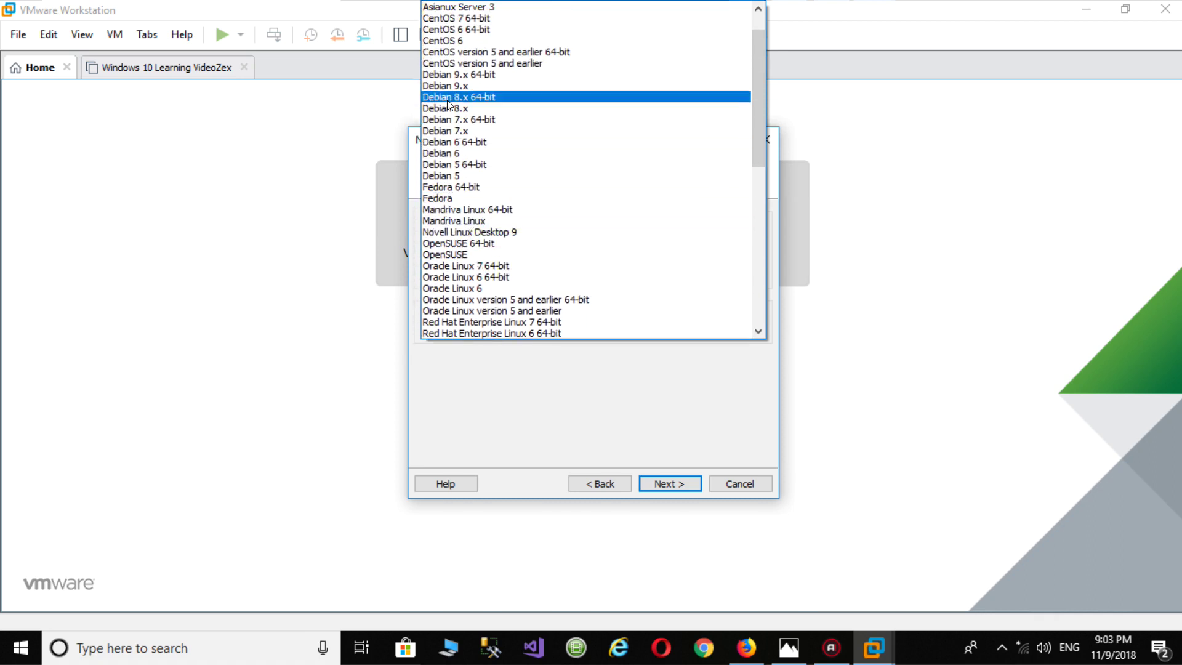
pyautogui.click(487, 98)
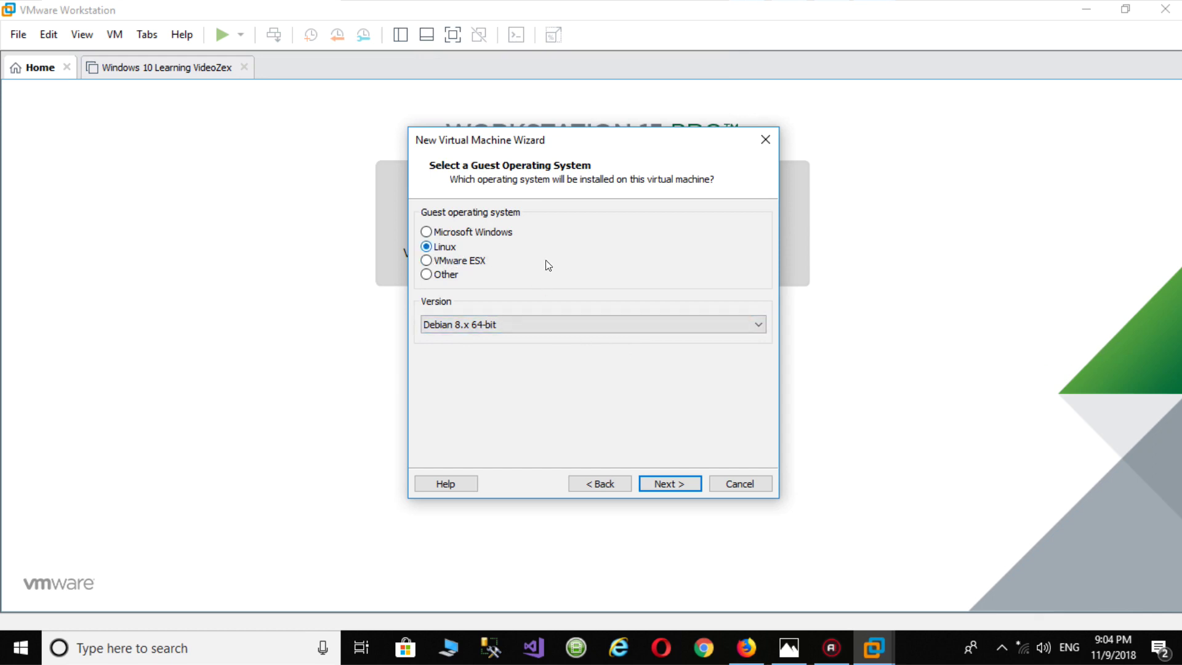
pyautogui.click(671, 484)
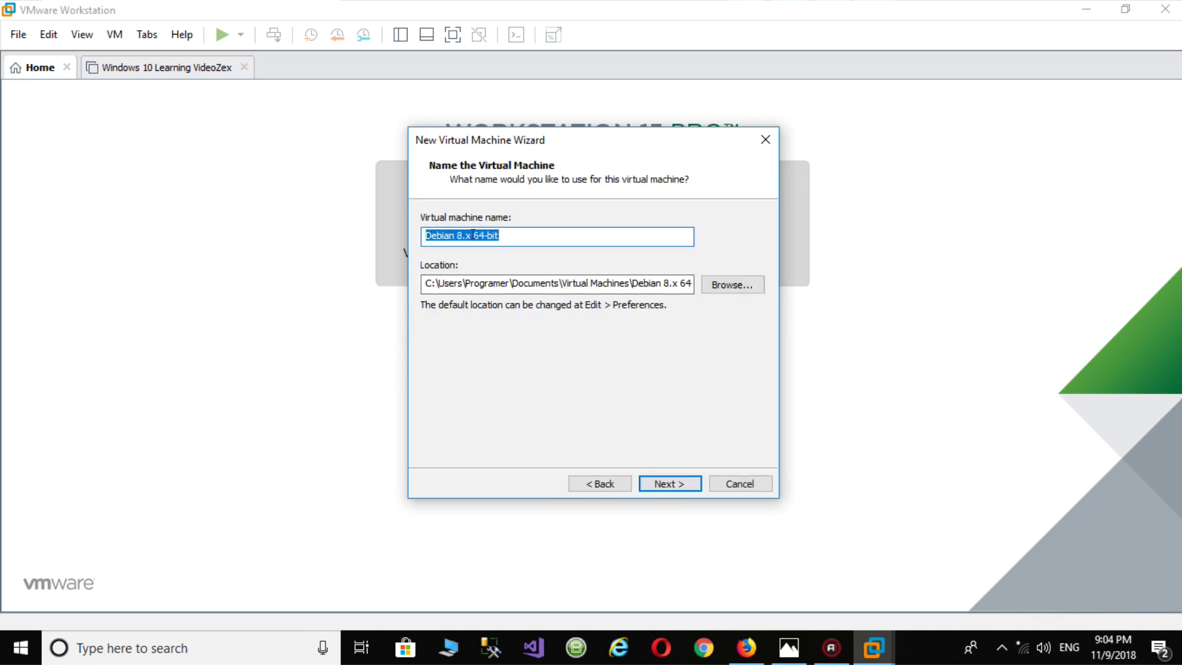
# - Name the virtual machine Debian 8.x Learning VideoZex and browse to the VM folder on Local Disk (D:) for its location
pyautogui.moveTo(472, 235); pyautogui.dragTo(500, 236)
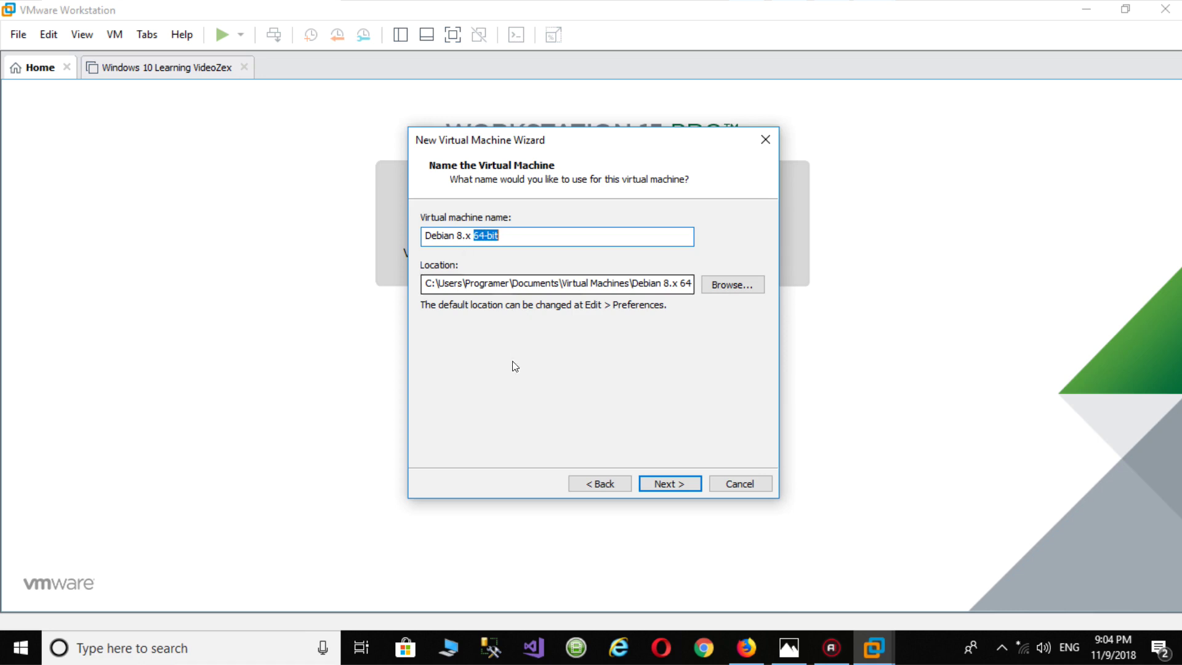
pyautogui.write('Learning VideoZex')
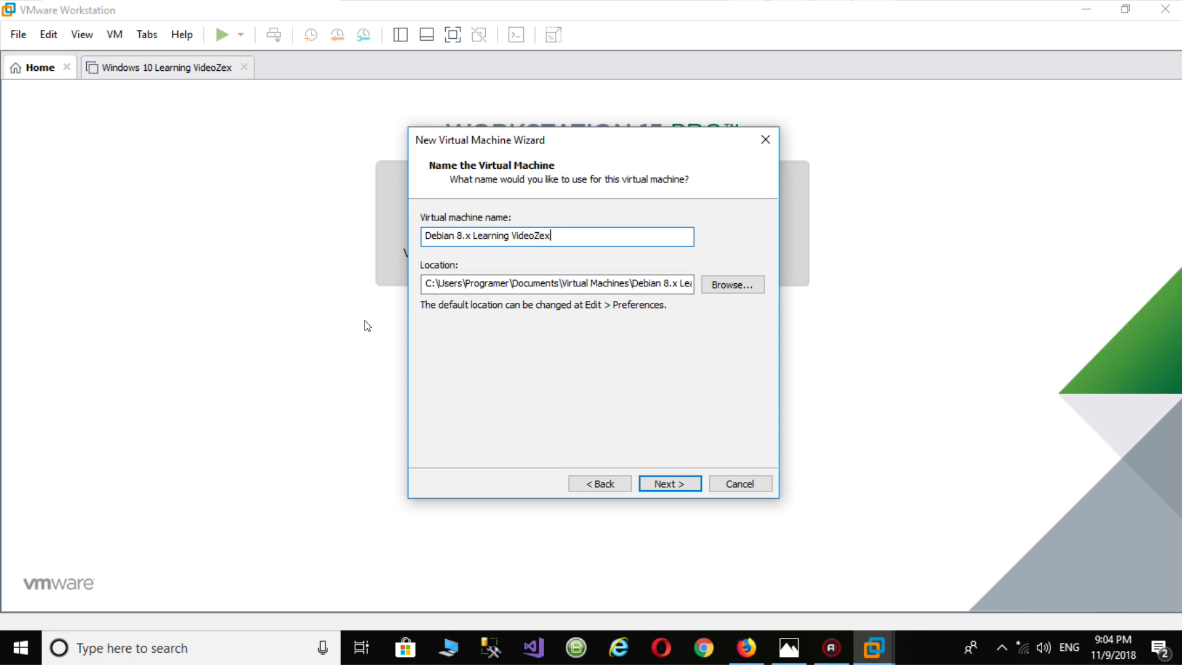
pyautogui.click(718, 286)
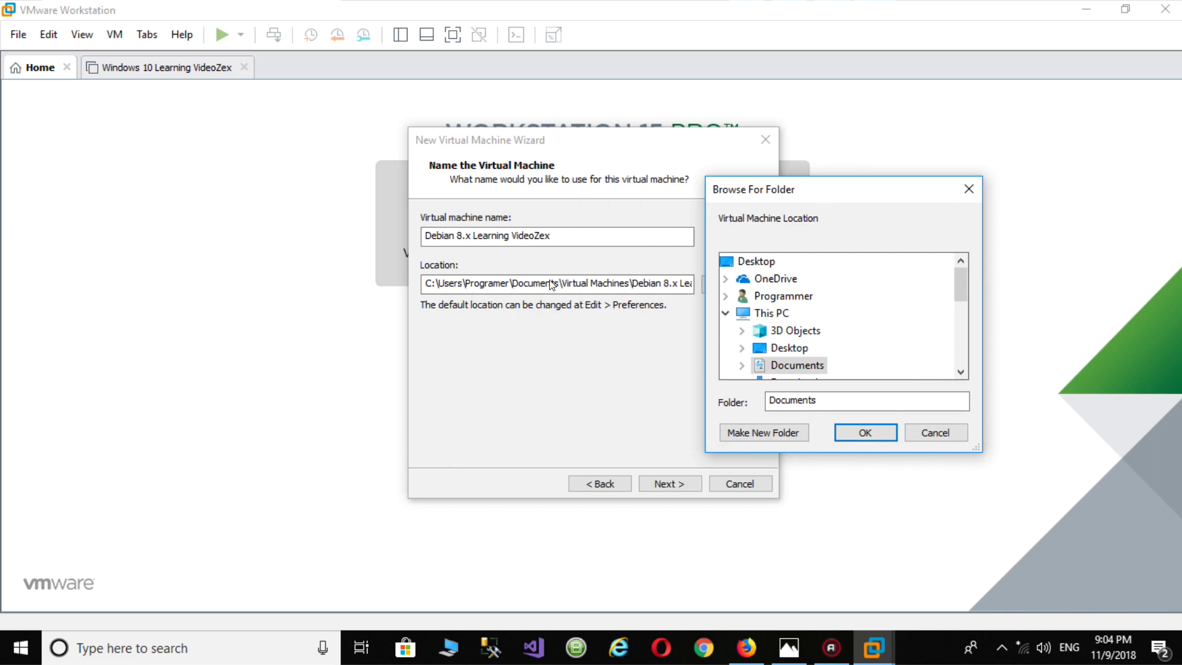
pyautogui.moveTo(854, 197); pyautogui.dragTo(657, 185)
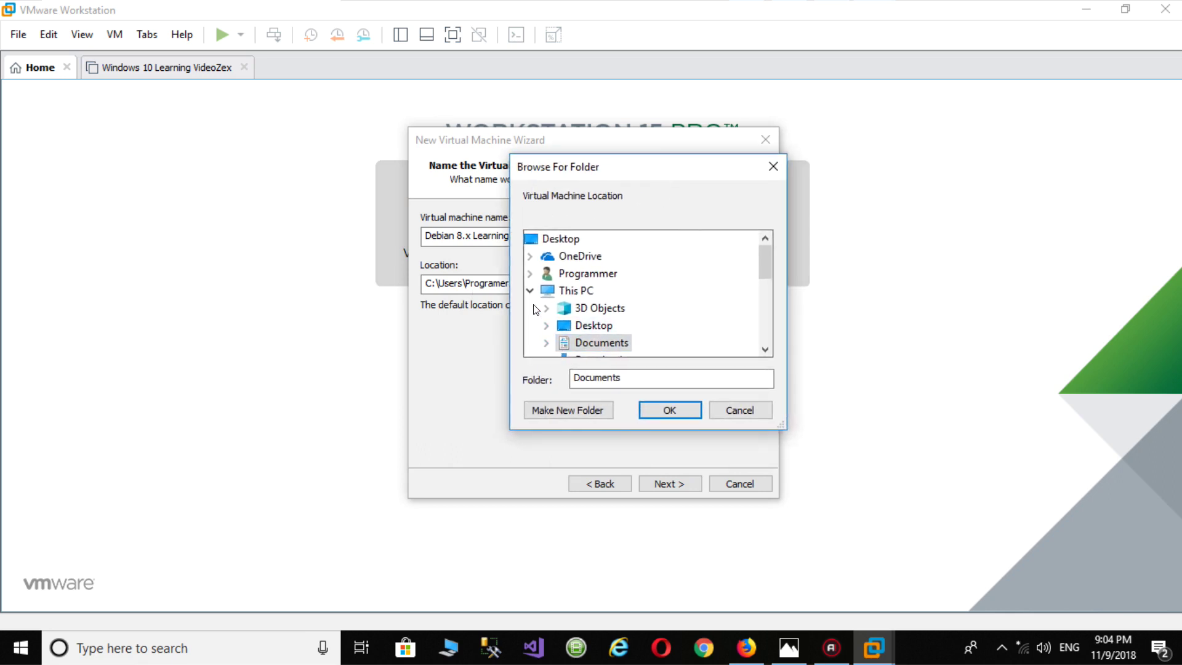
pyautogui.scroll(-1, 544, 308)
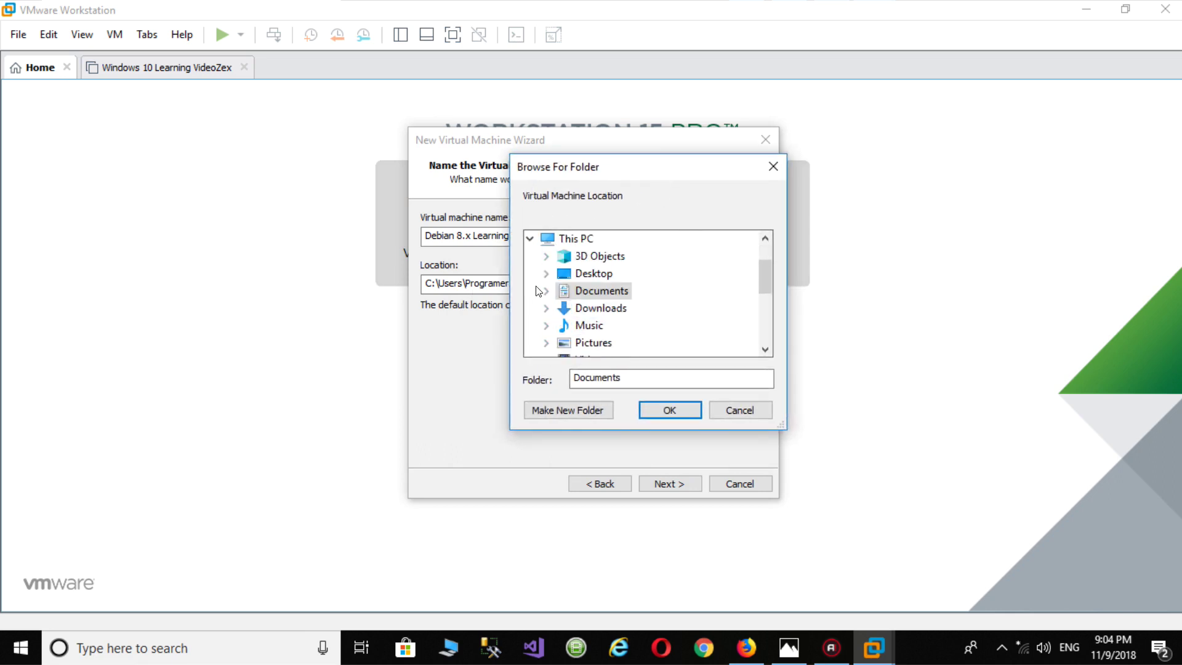
pyautogui.scroll(-2, 539, 289)
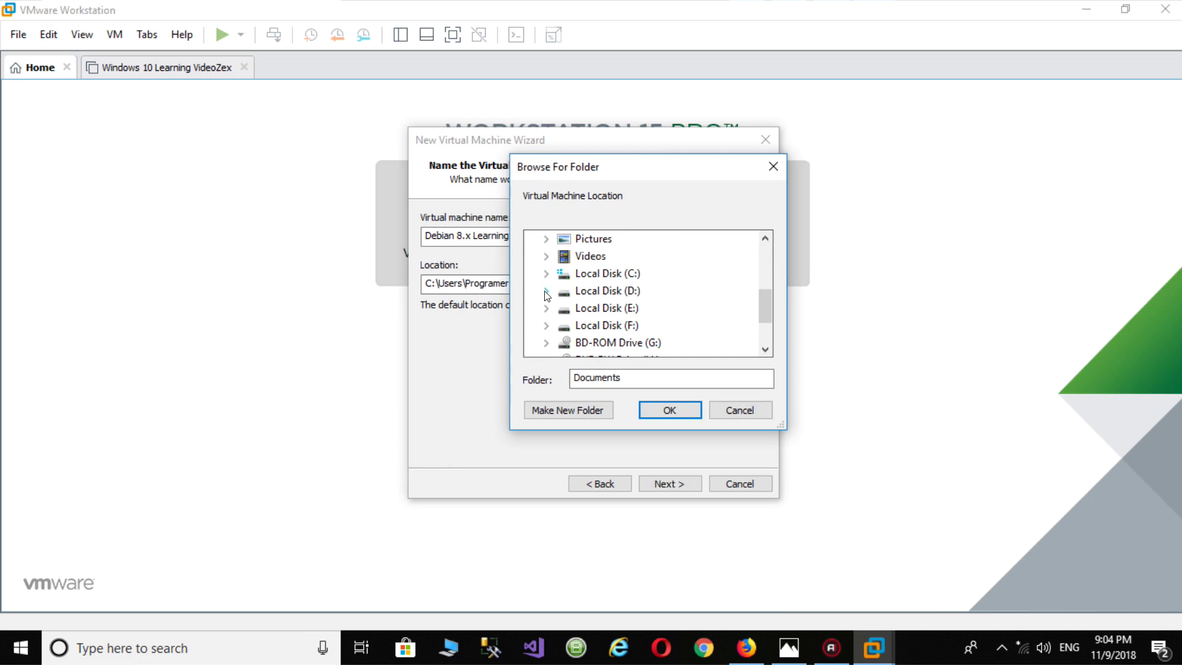
pyautogui.click(545, 291)
pyautogui.scroll(-2, 574, 297)
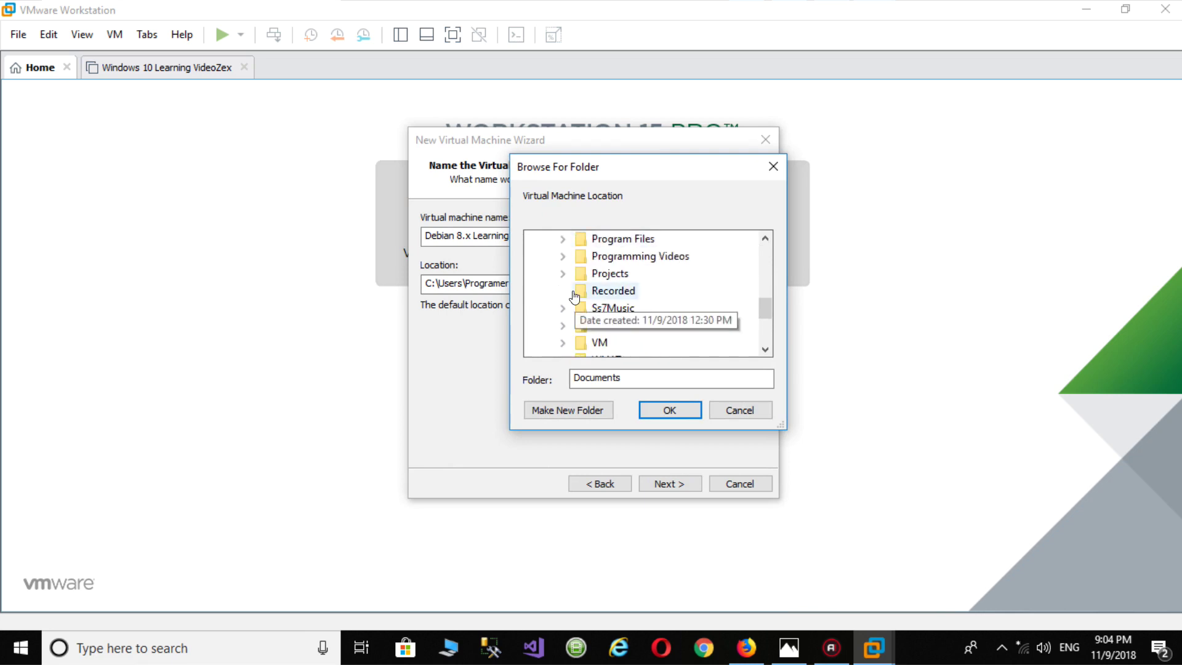
pyautogui.scroll(-1, 574, 297)
pyautogui.click(562, 289)
pyautogui.click(579, 308)
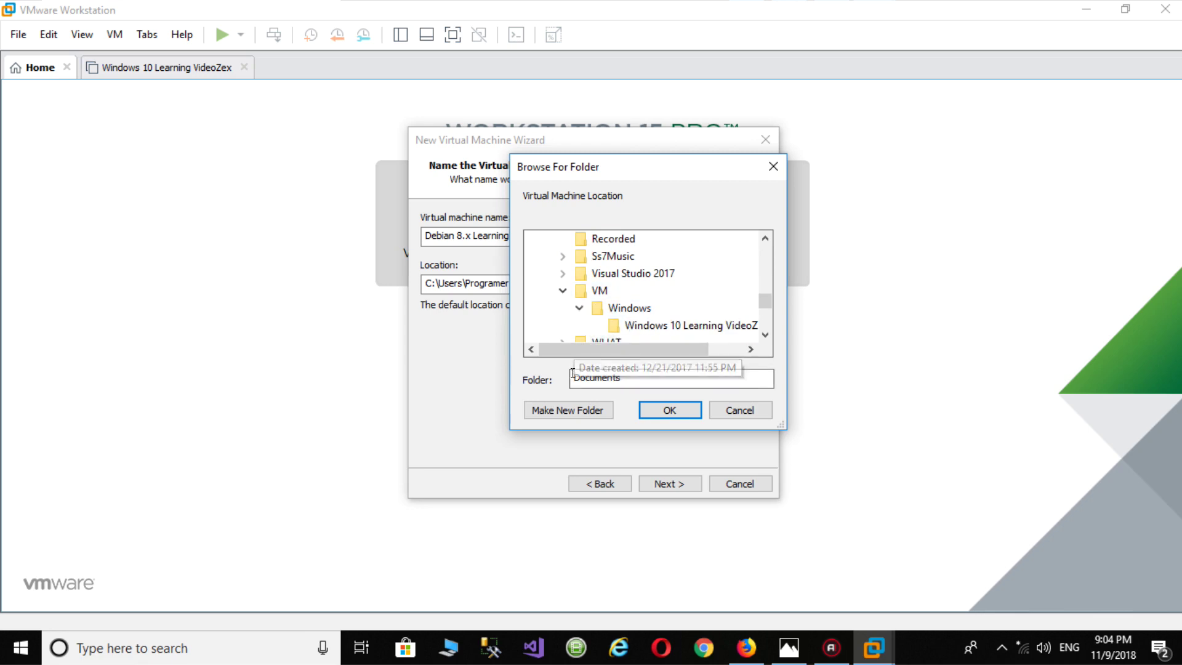
pyautogui.click(581, 292)
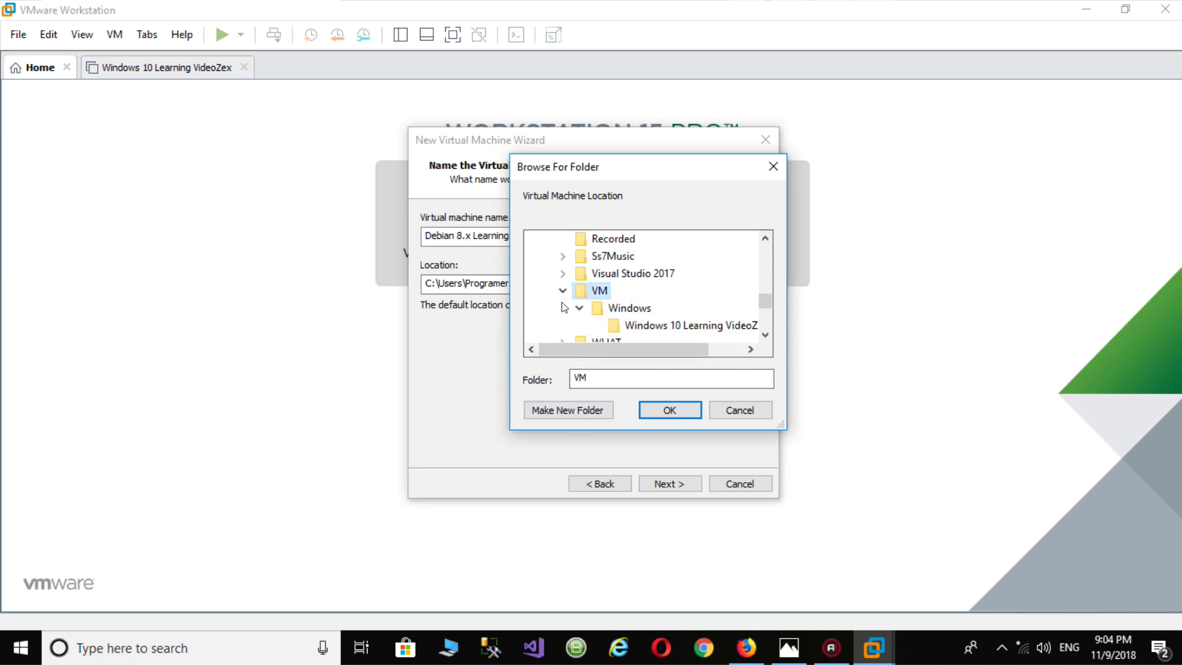
# - Create a folder named Linux inside D:\VM, use it as the virtual machine's location, and continue to the disk capacity page
pyautogui.click(564, 409)
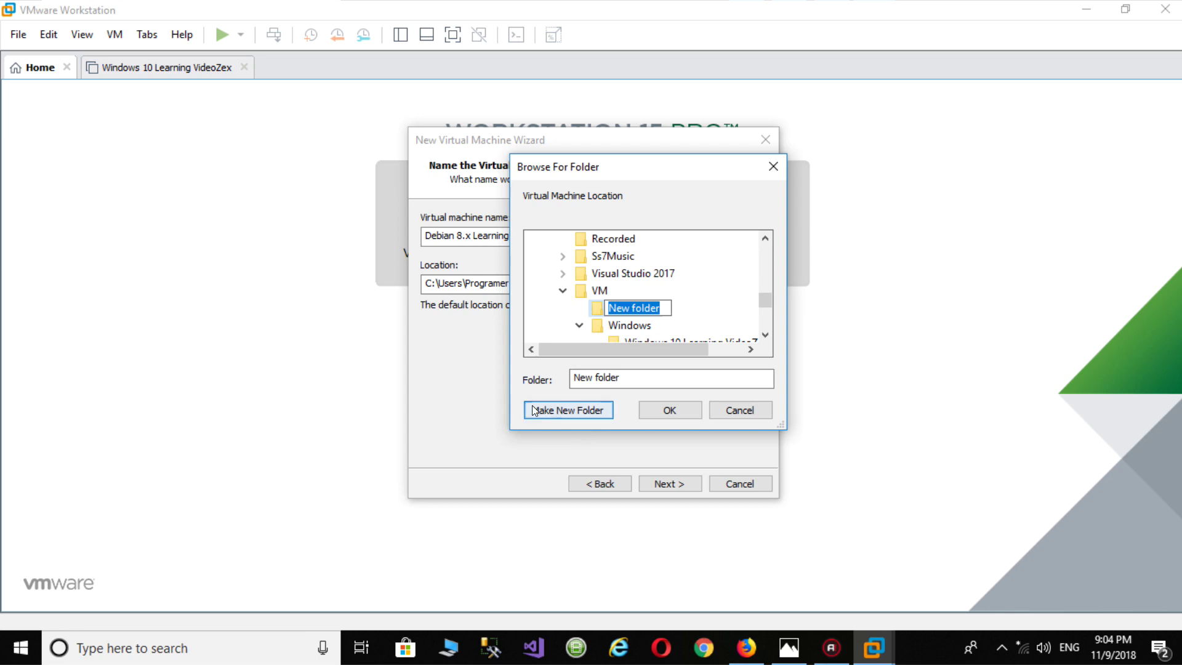
pyautogui.write('Lin')
pyautogui.write('ux')
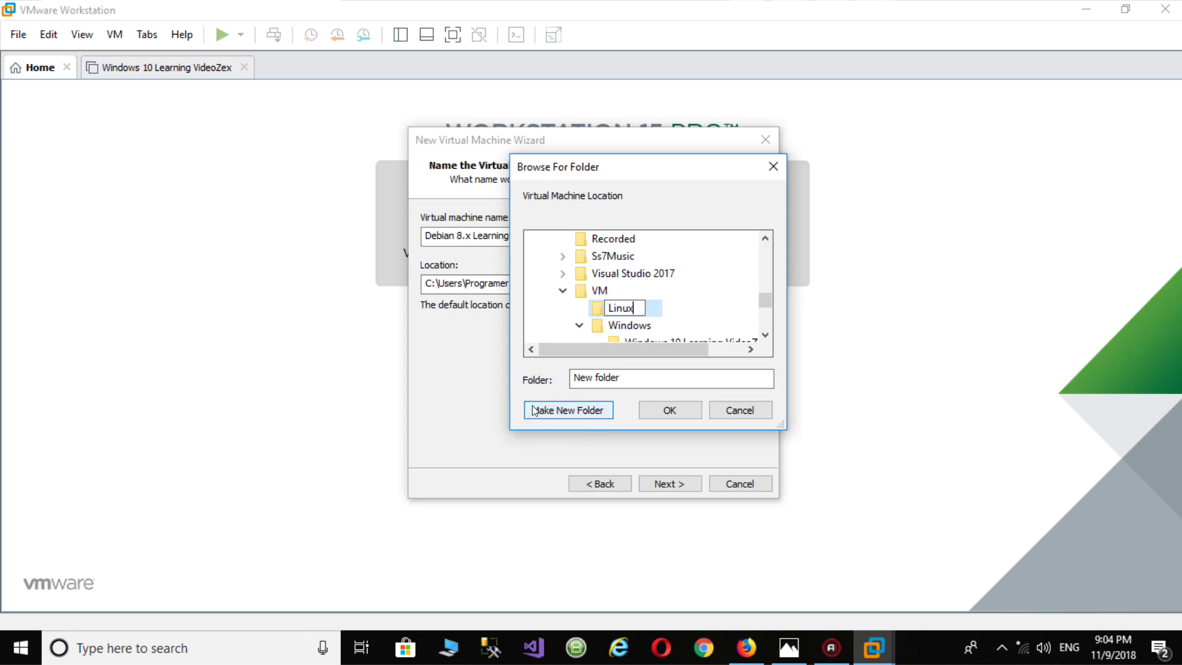
pyautogui.press('Escape')
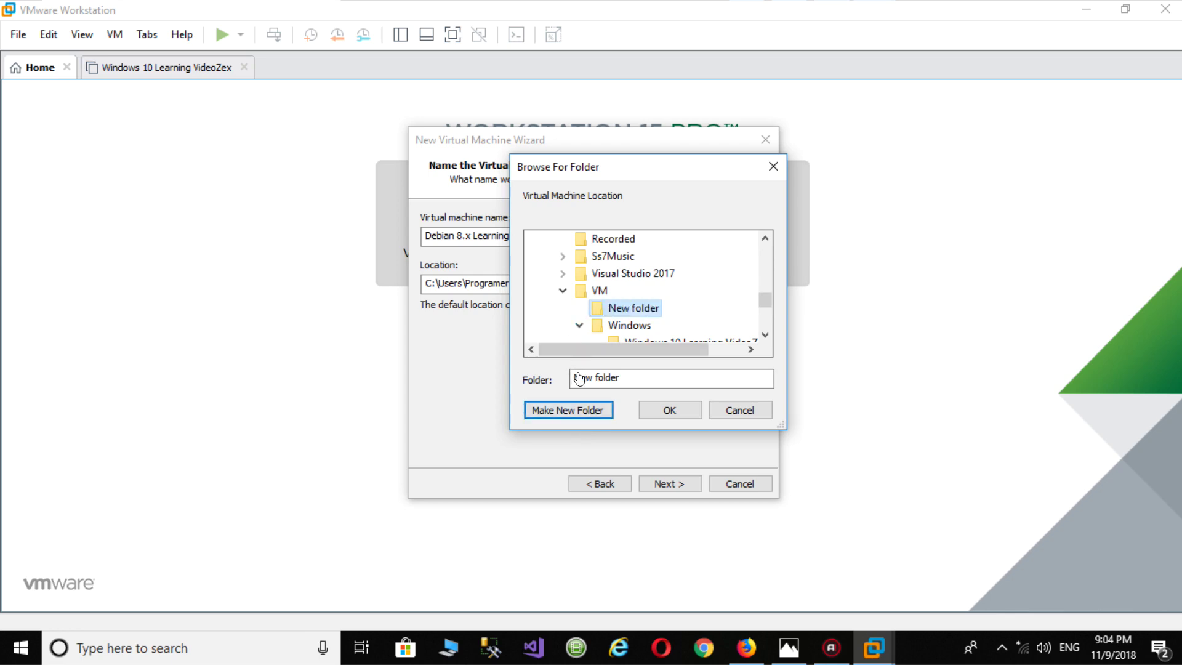
pyautogui.press('Return')
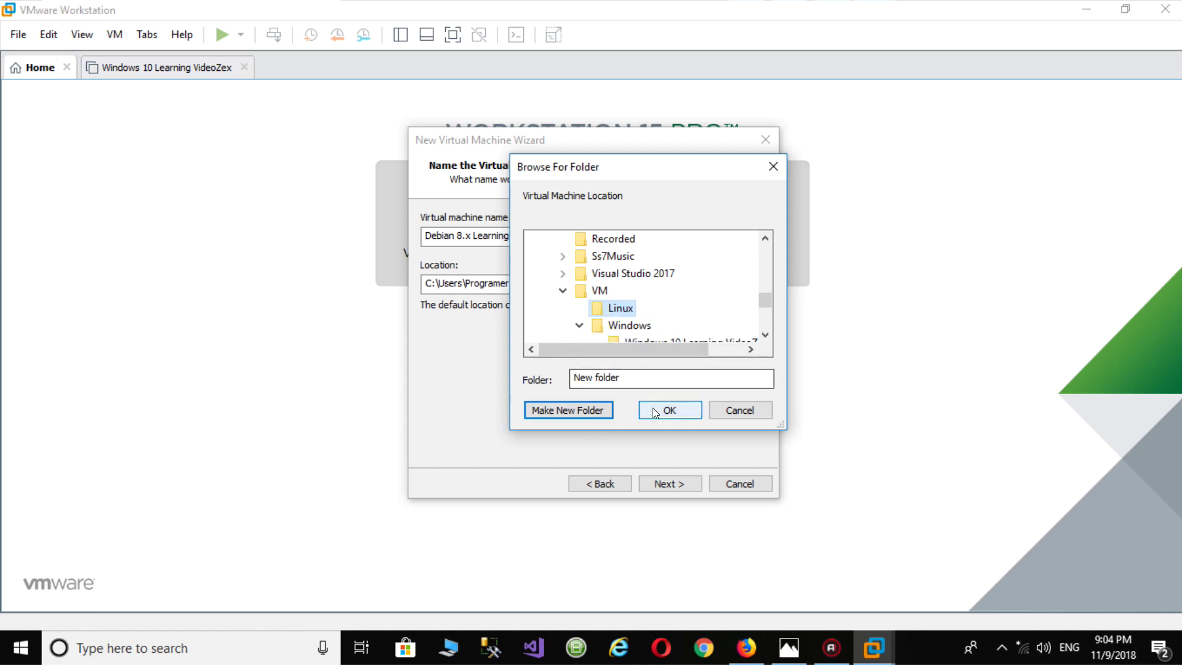
pyautogui.press('Return')
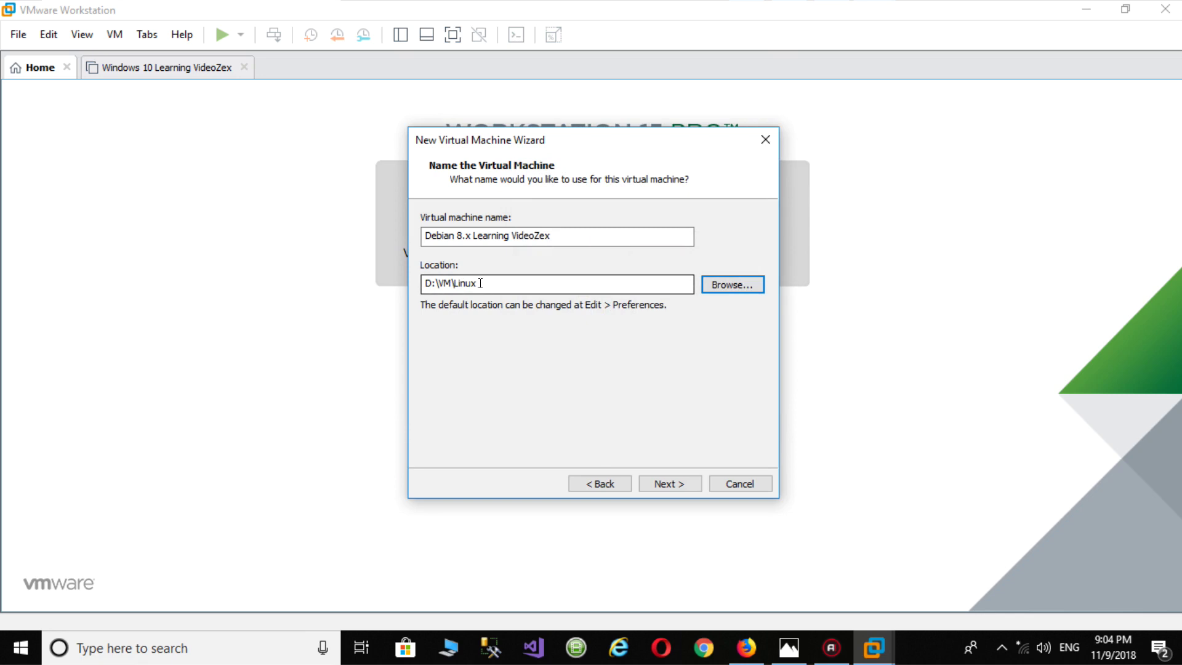
pyautogui.click(671, 481)
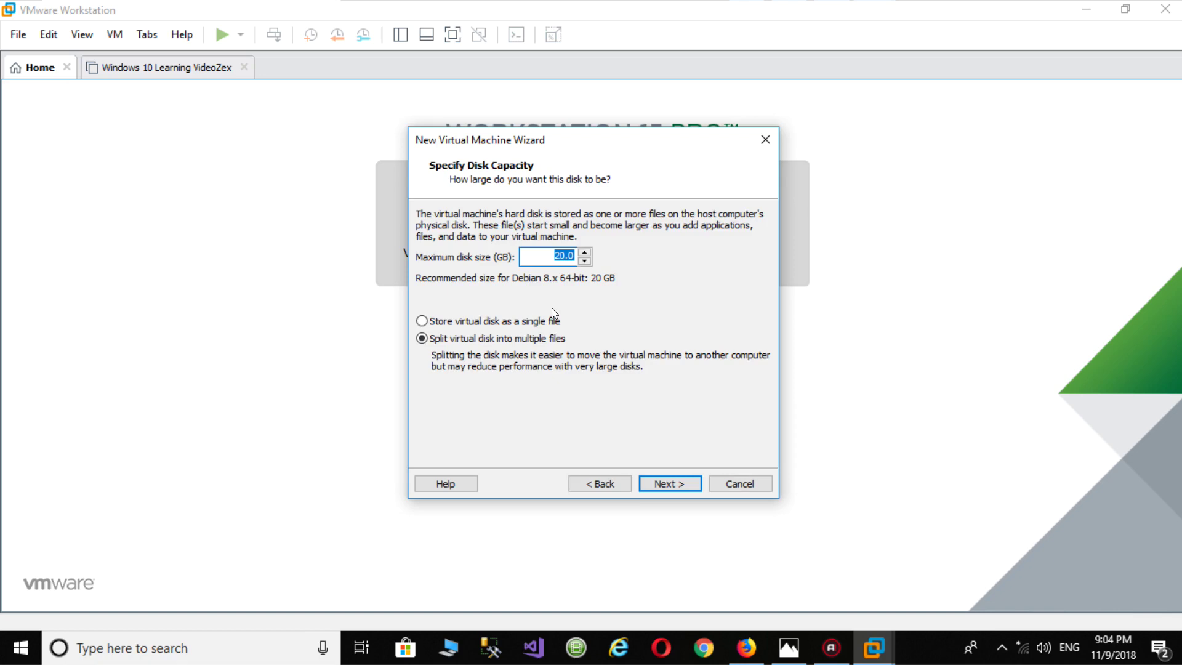
# - Set the maximum disk size to 50 GB, store the virtual disk as a single file, and continue to the summary
pyautogui.moveTo(474, 144); pyautogui.dragTo(497, 126)
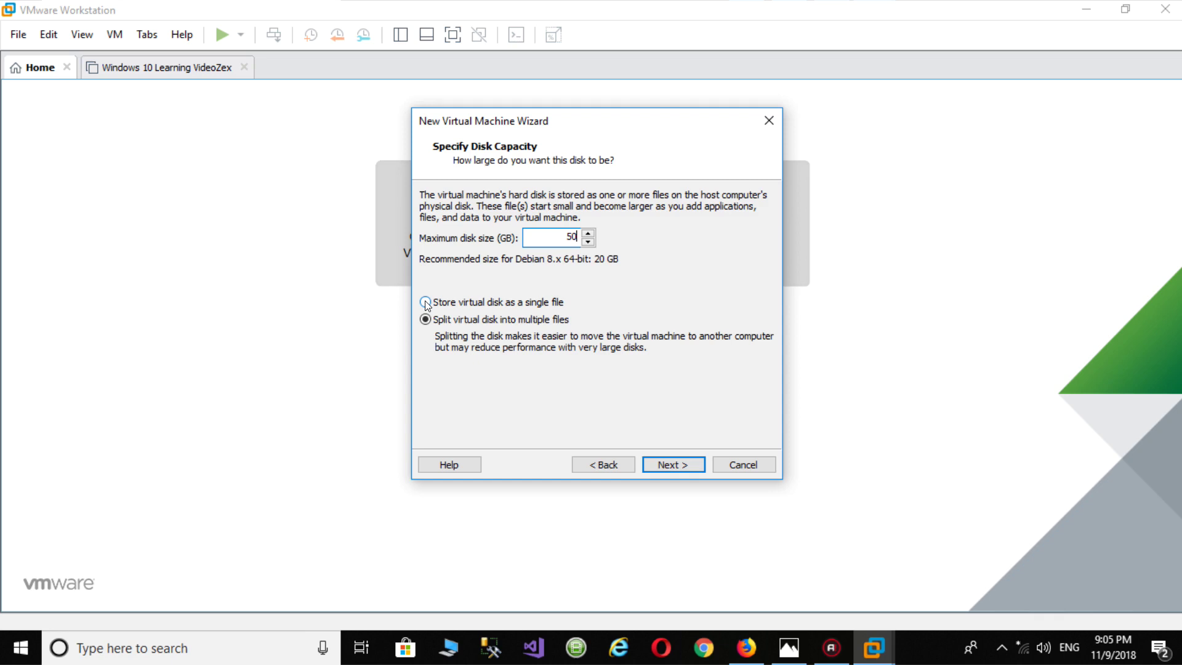
pyautogui.click(425, 302)
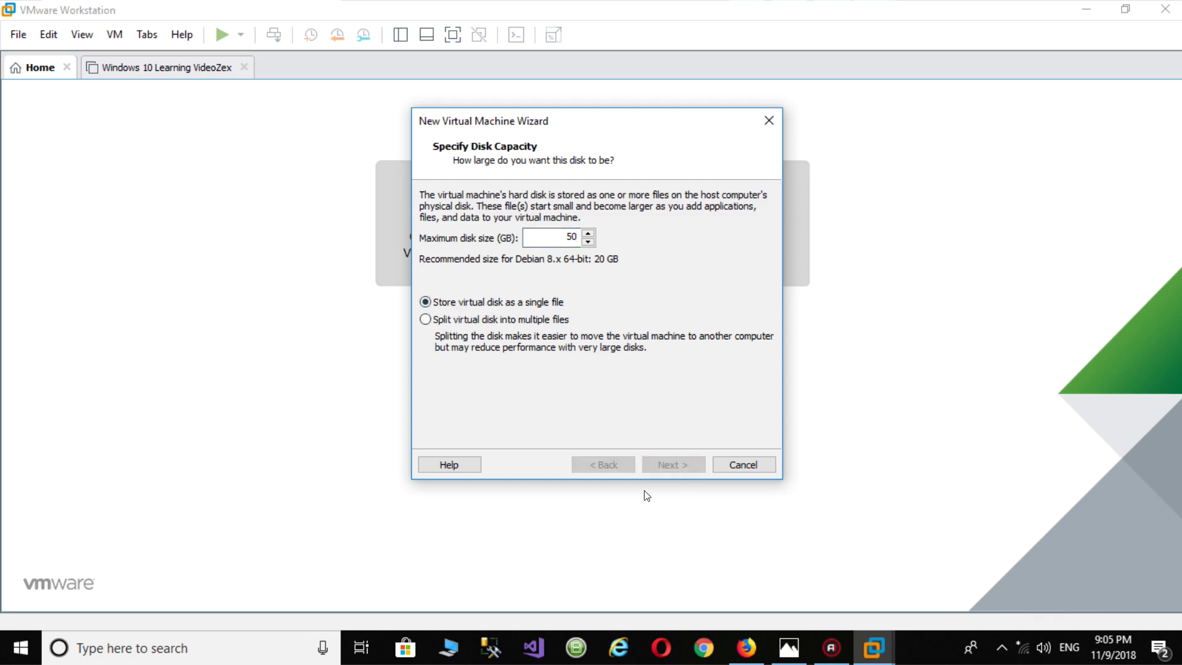
pyautogui.click(661, 465)
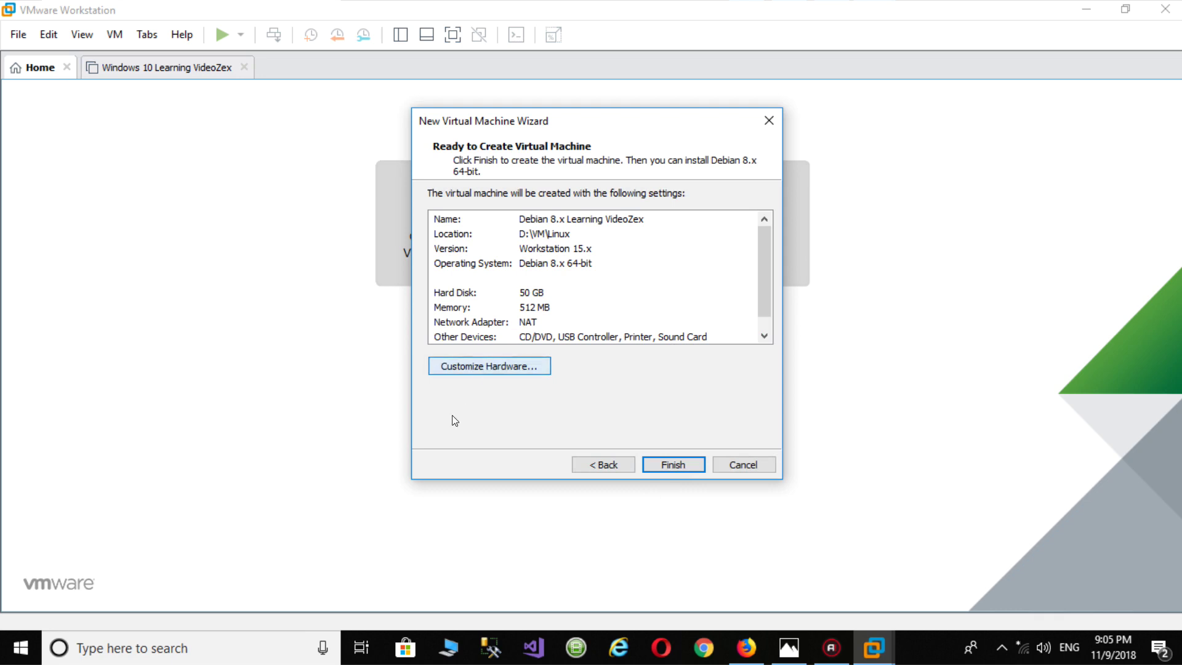
# - Customize the new virtual machine's hardware by setting its memory to 2048 MB
pyautogui.click(469, 368)
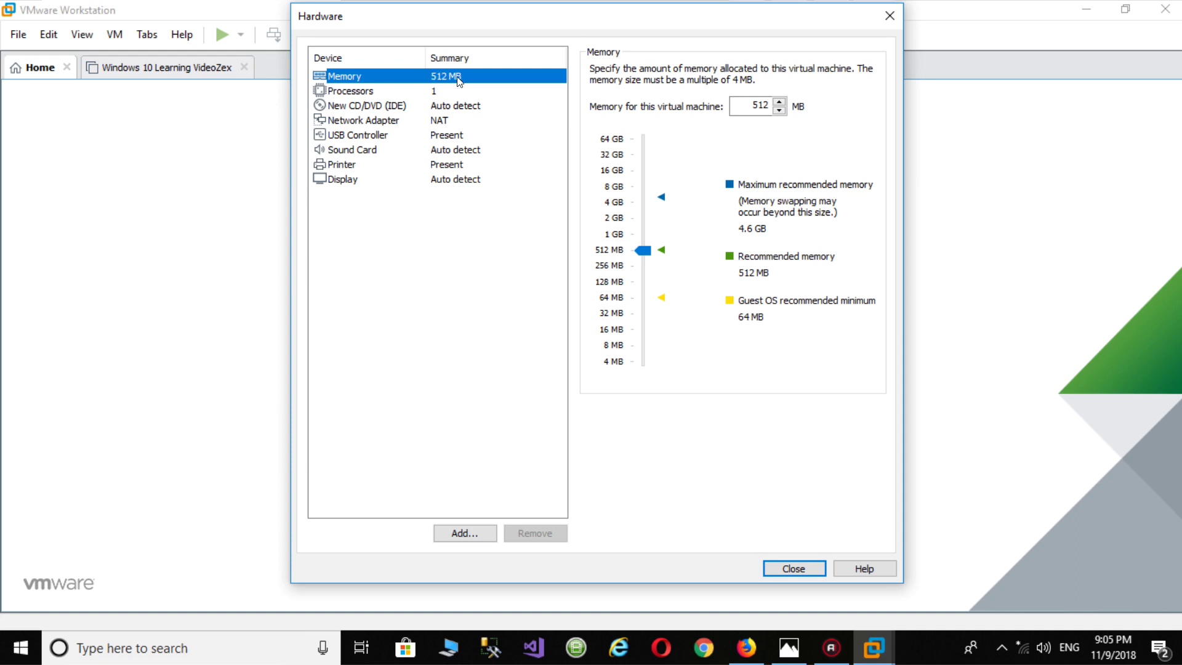
pyautogui.moveTo(643, 249); pyautogui.dragTo(645, 217)
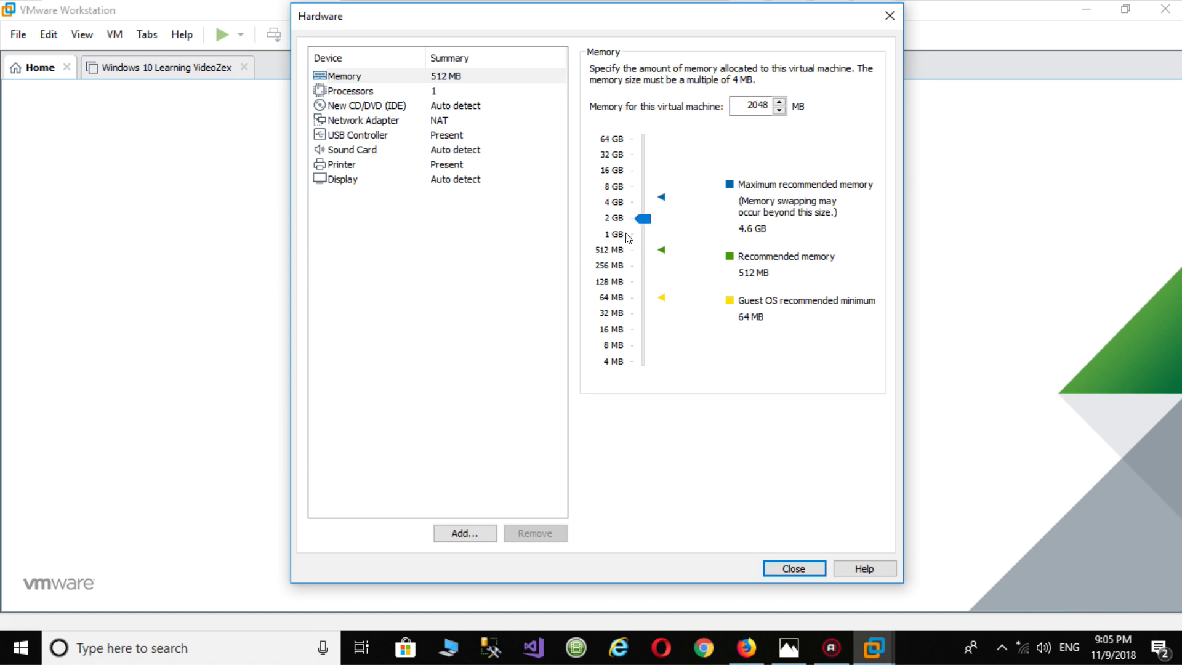
# - Set the virtual machine's number of processors to 2, and return it to 1
pyautogui.click(340, 92)
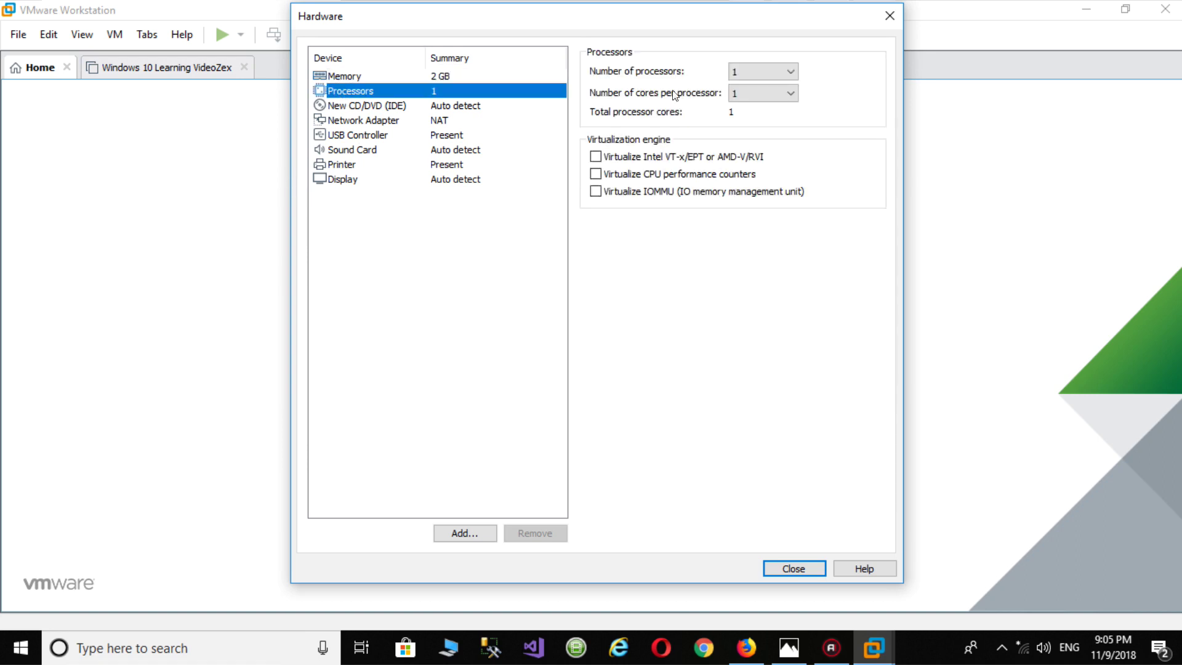
pyautogui.click(752, 94)
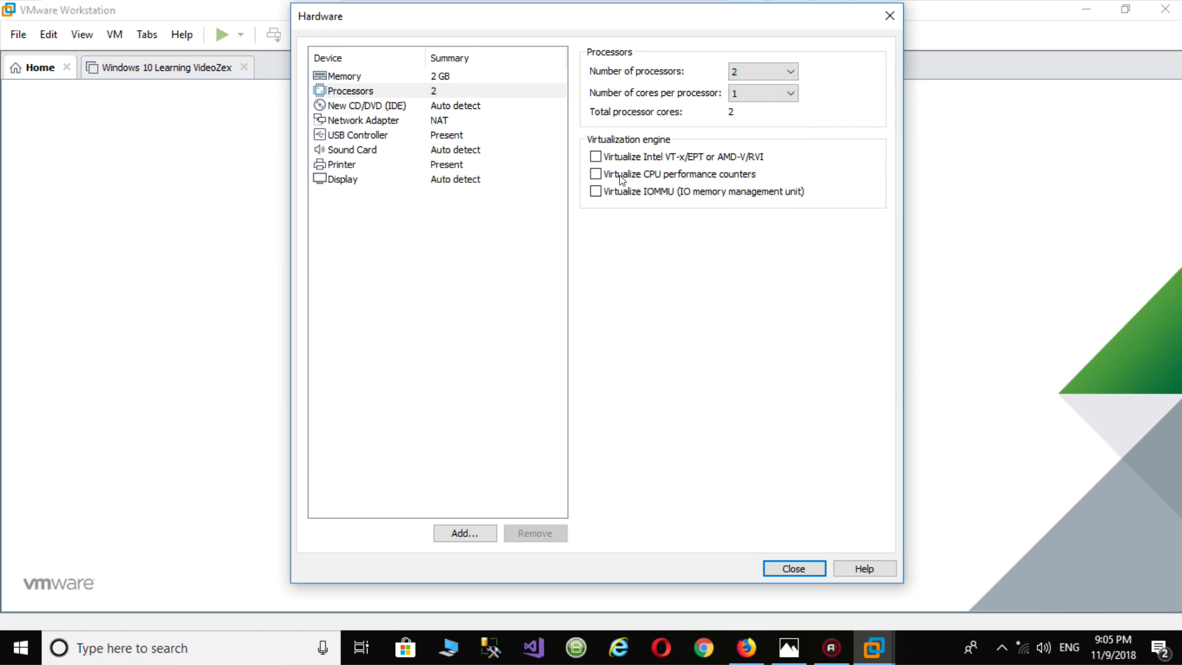
pyautogui.click(750, 72)
pyautogui.click(737, 93)
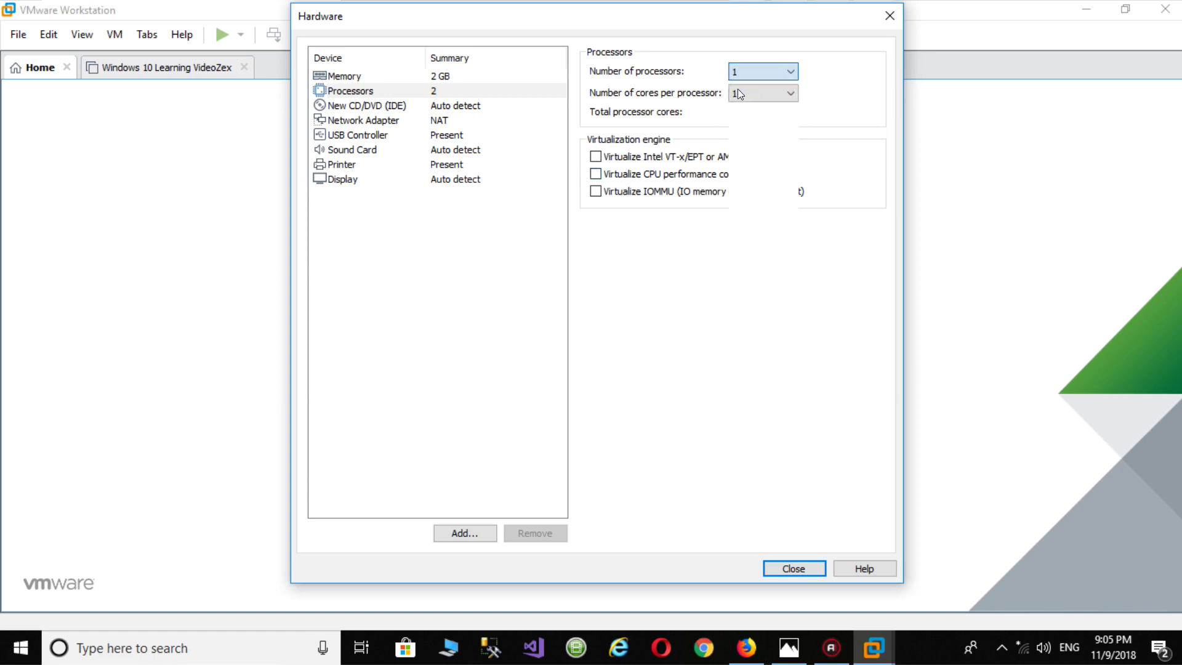
# - Remove the USB controller, sound card and printer from the virtual machine's devices, and return to the wizard's summary
pyautogui.click(359, 135)
pyautogui.click(538, 533)
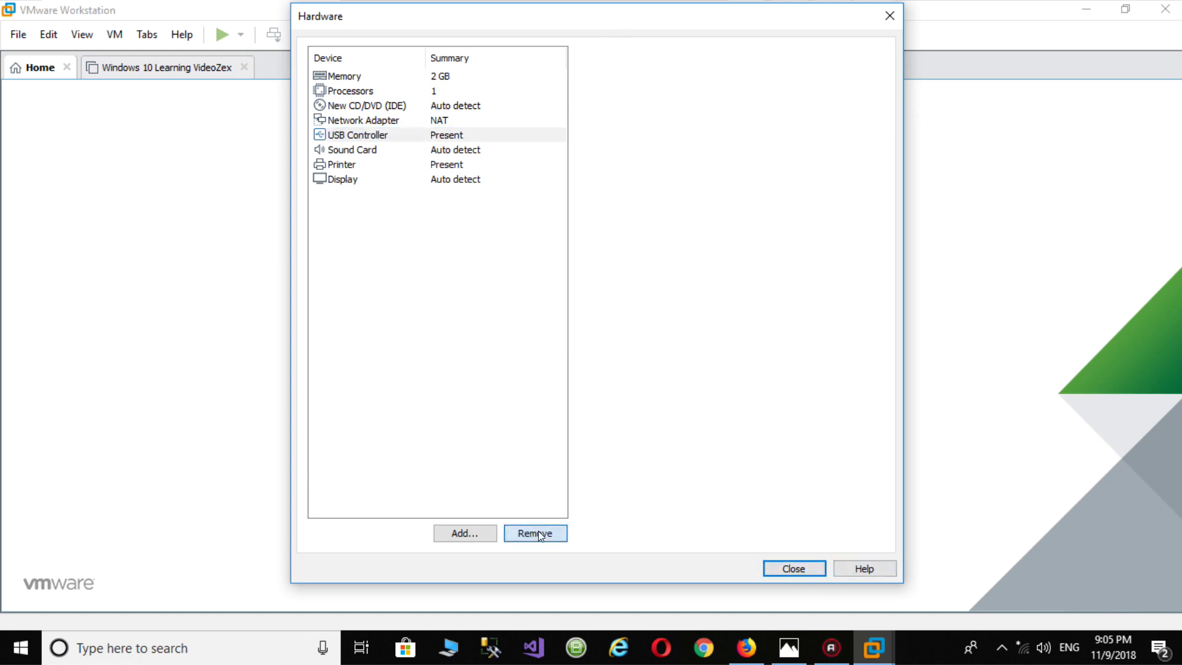
pyautogui.click(538, 533)
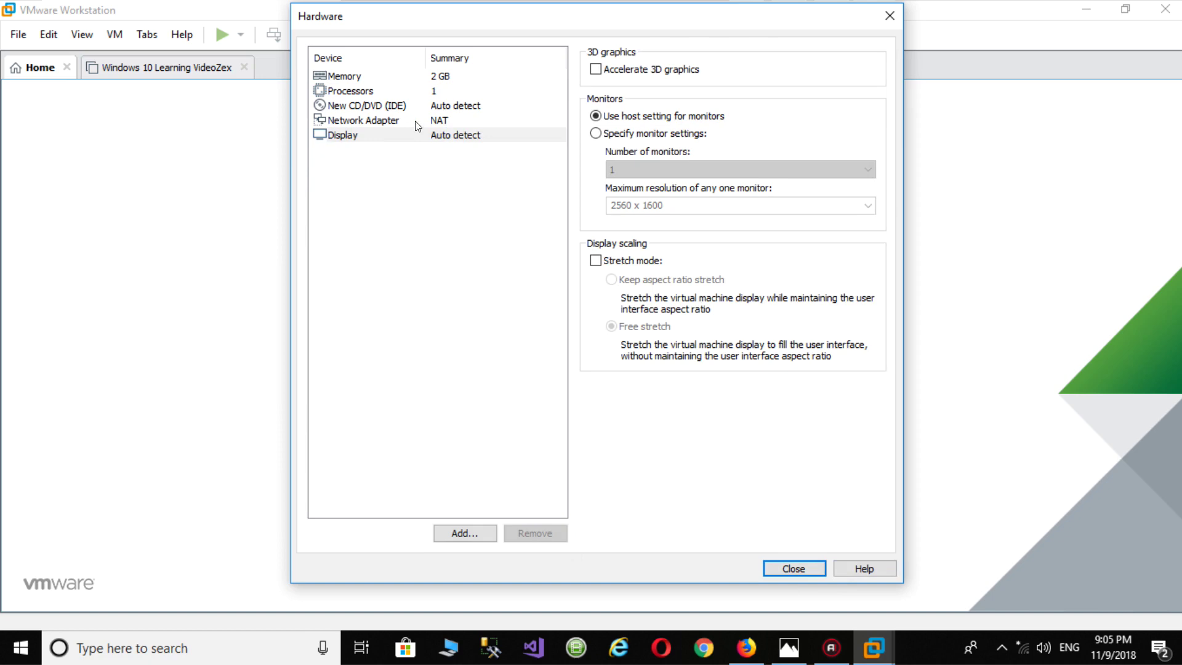
pyautogui.click(331, 121)
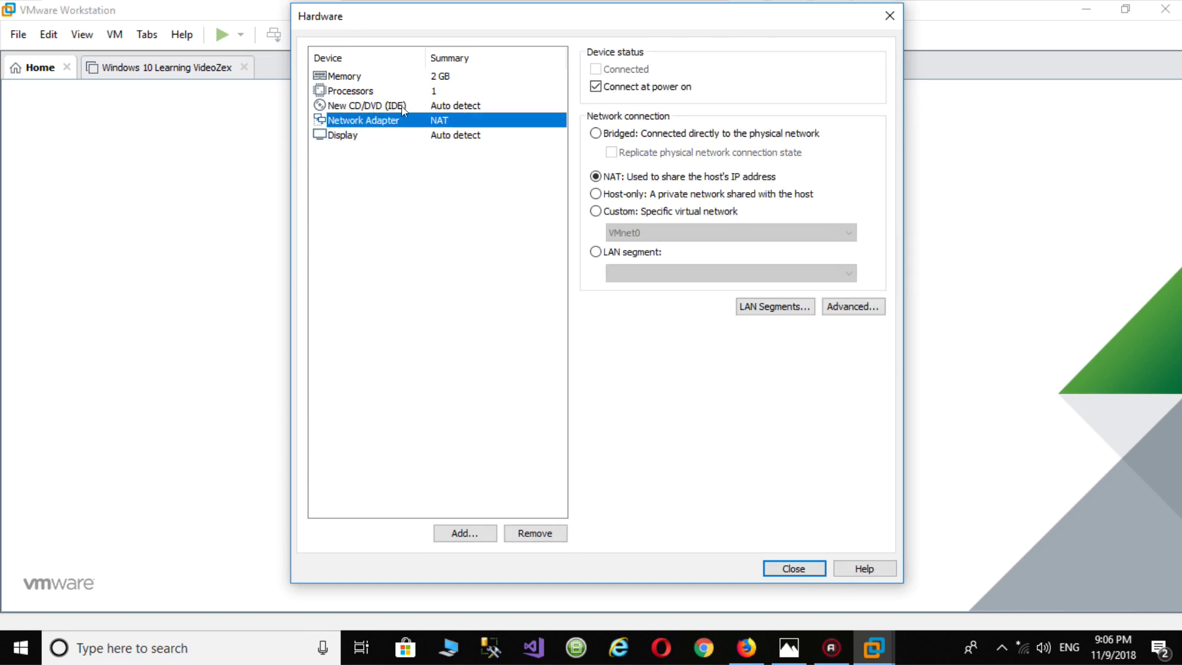
pyautogui.click(793, 568)
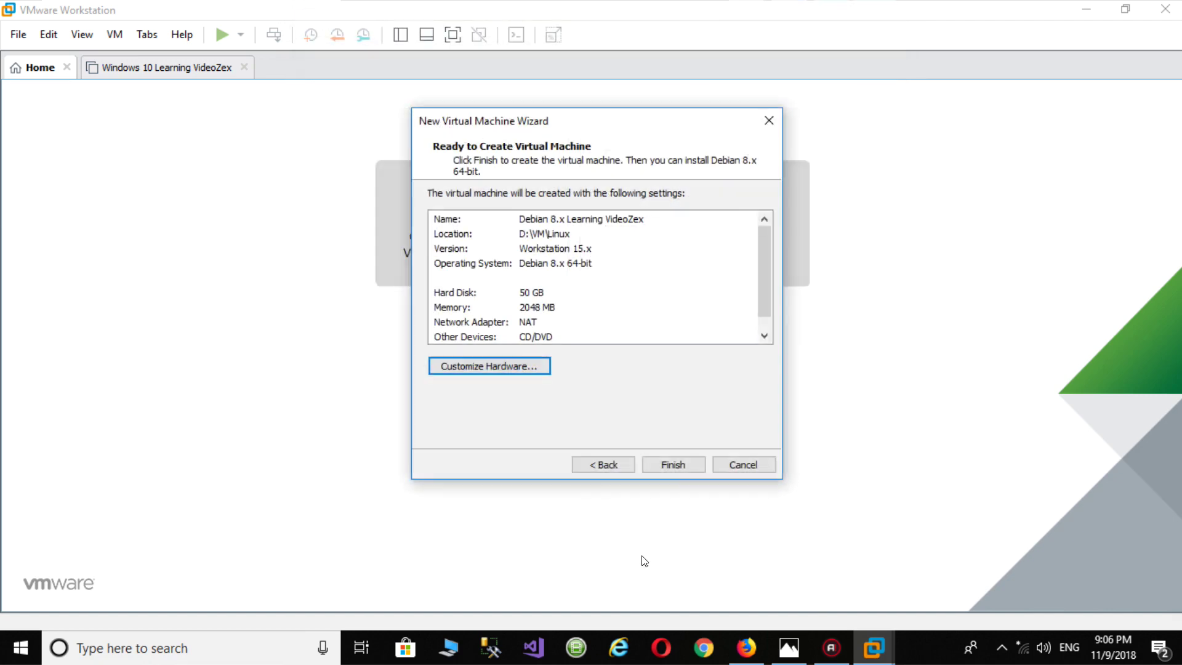
# - Finish creating the Debian 8.x Learning VideoZex virtual machine and power it on, dismissing the installation hint
pyautogui.click(672, 465)
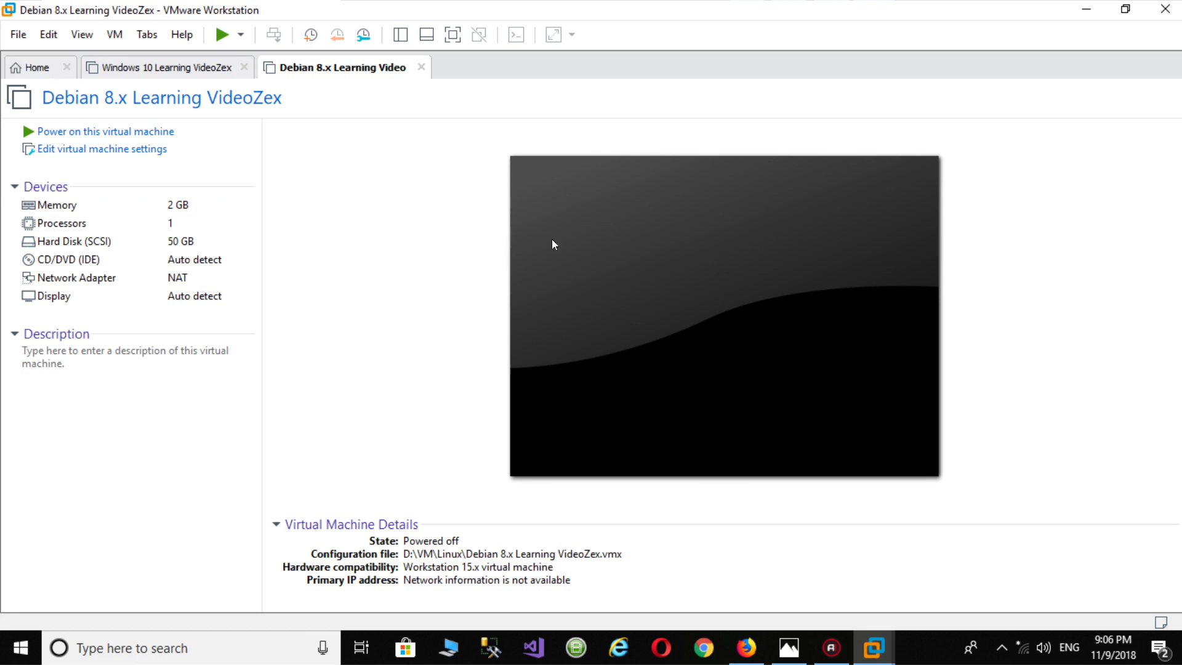
pyautogui.click(85, 133)
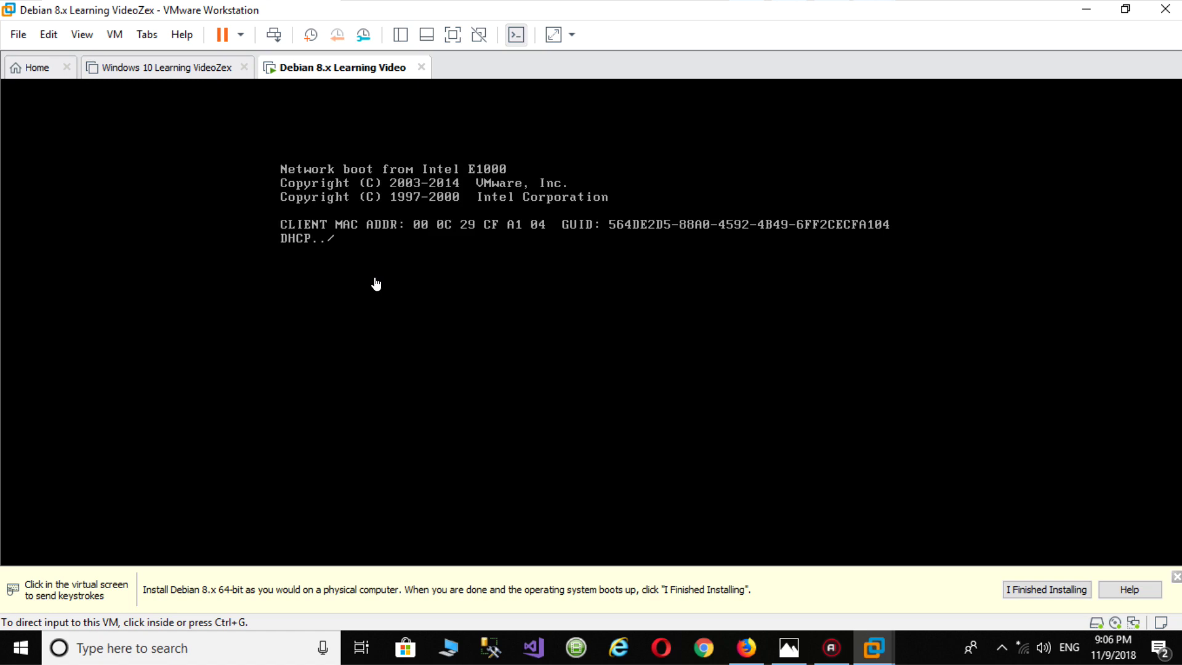
pyautogui.click(1176, 576)
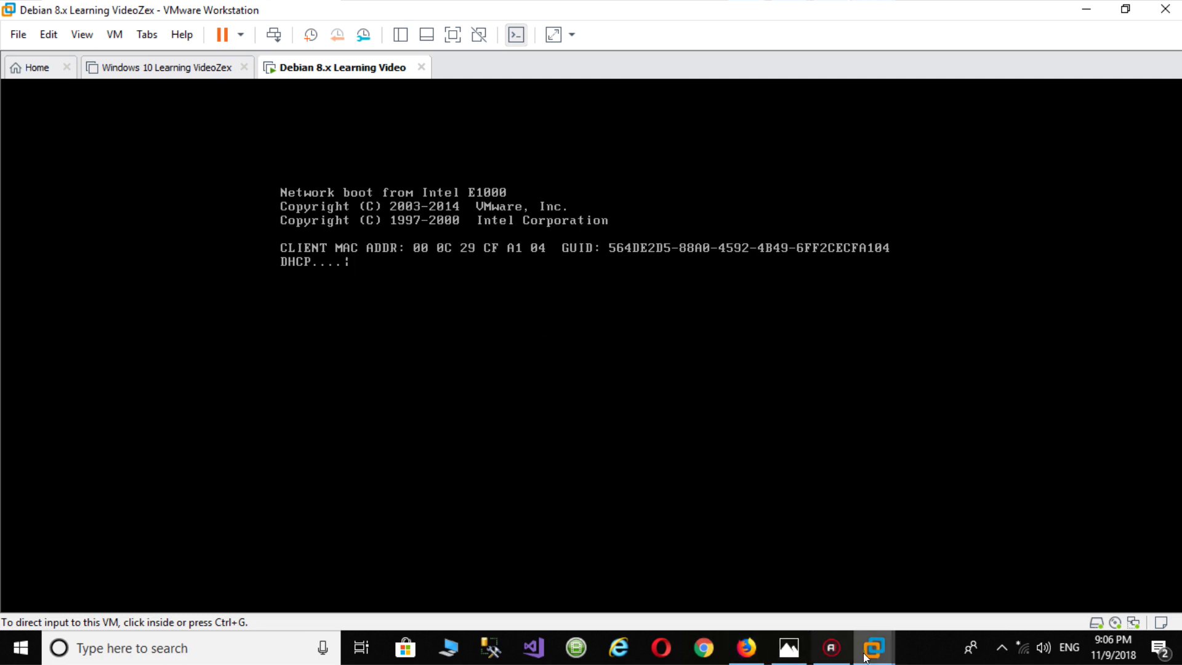
# - Switch to the Photos app to view the hypervisor diagram in virtualhypervisor2.png
pyautogui.click(789, 646)
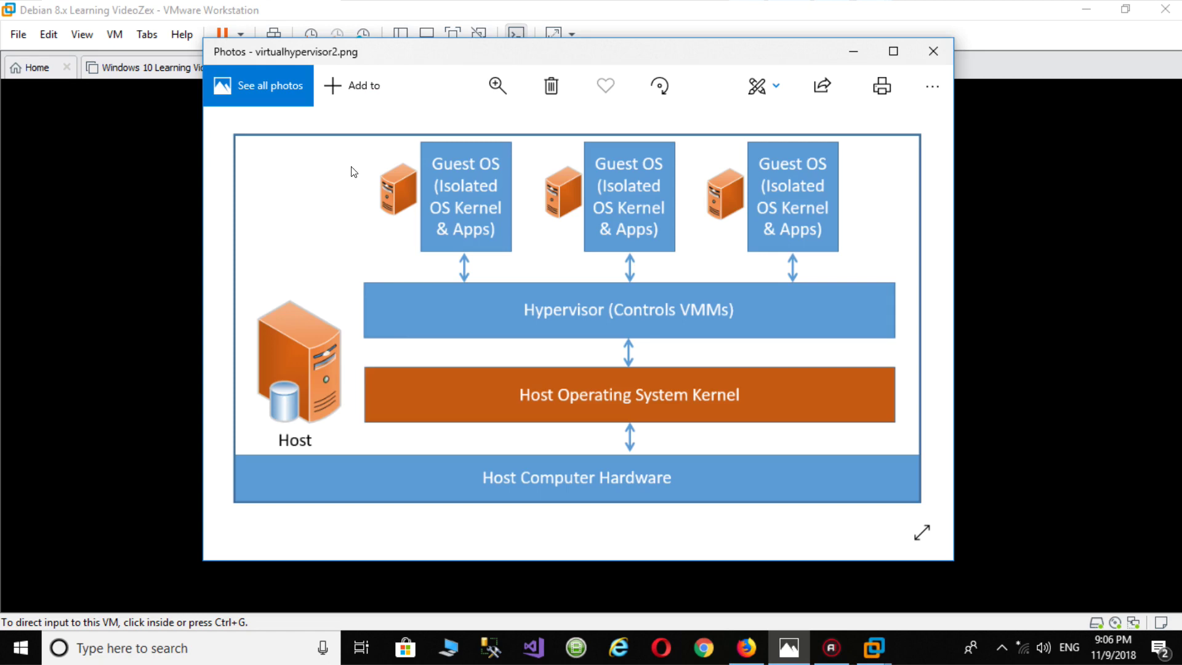